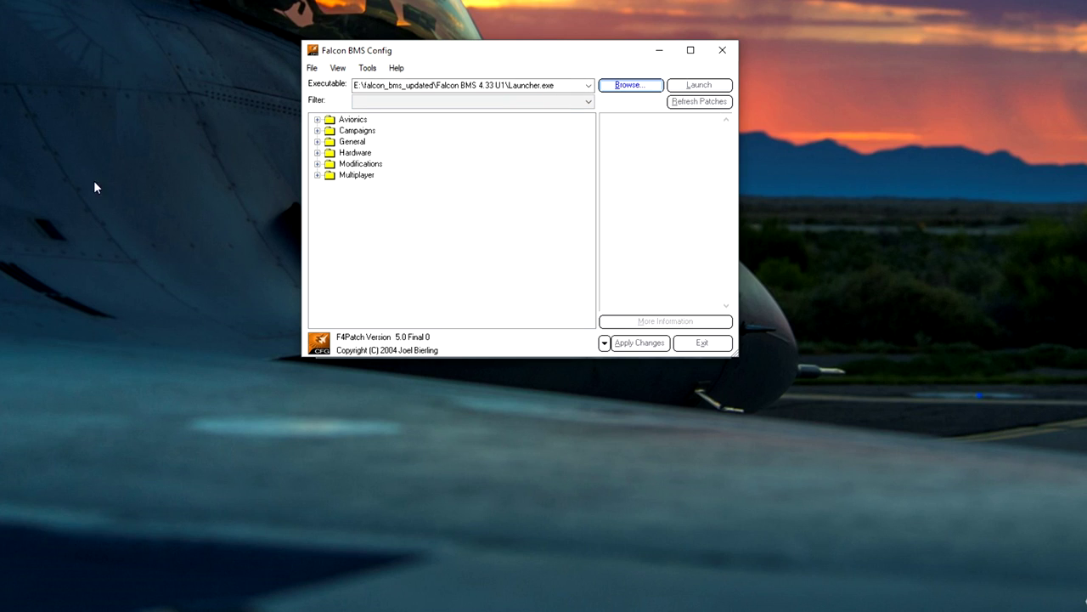
Review the Avionics options for cursor speed and radar scale, plus the Campaigns settings.
click(316, 120)
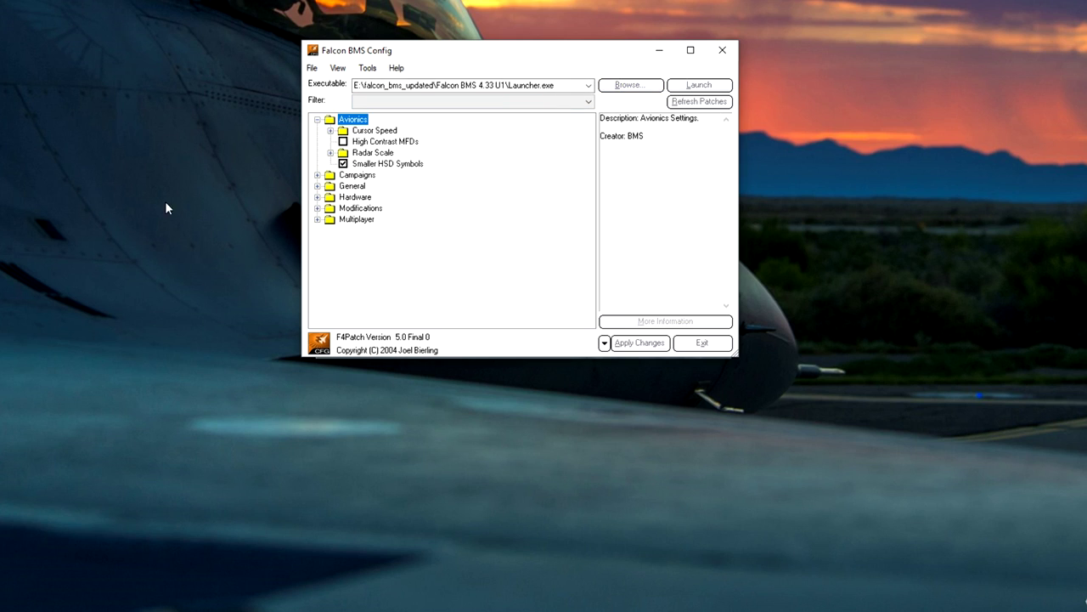
click(330, 131)
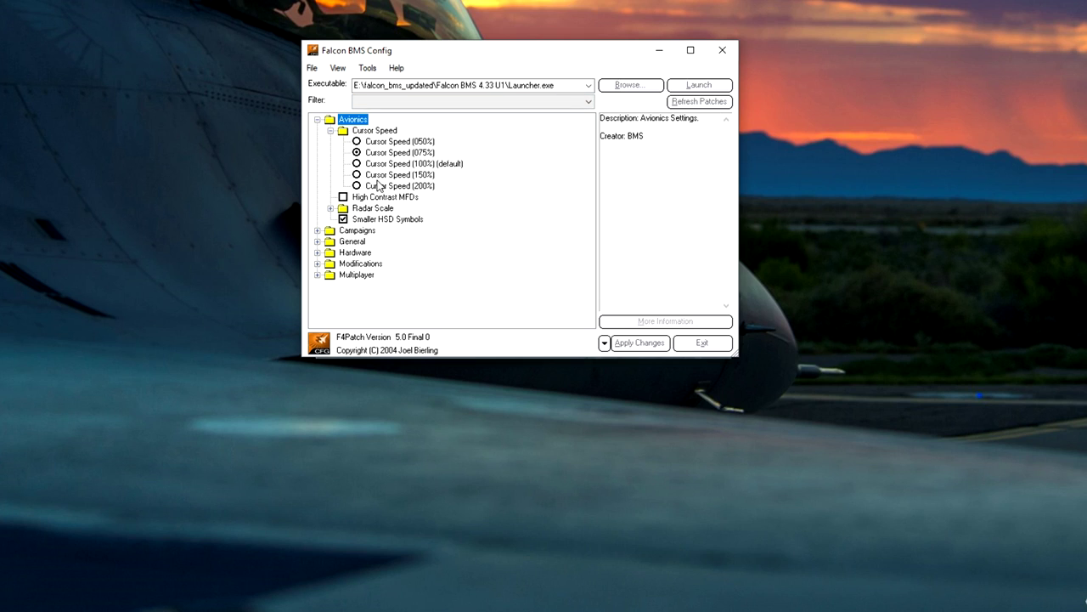
click(331, 130)
click(331, 153)
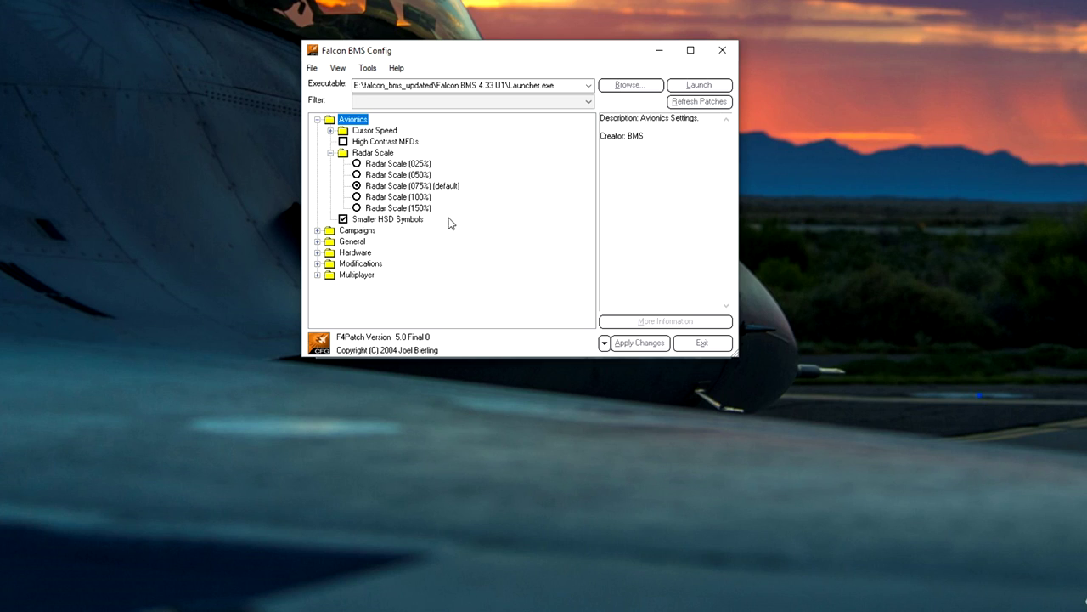
click(331, 153)
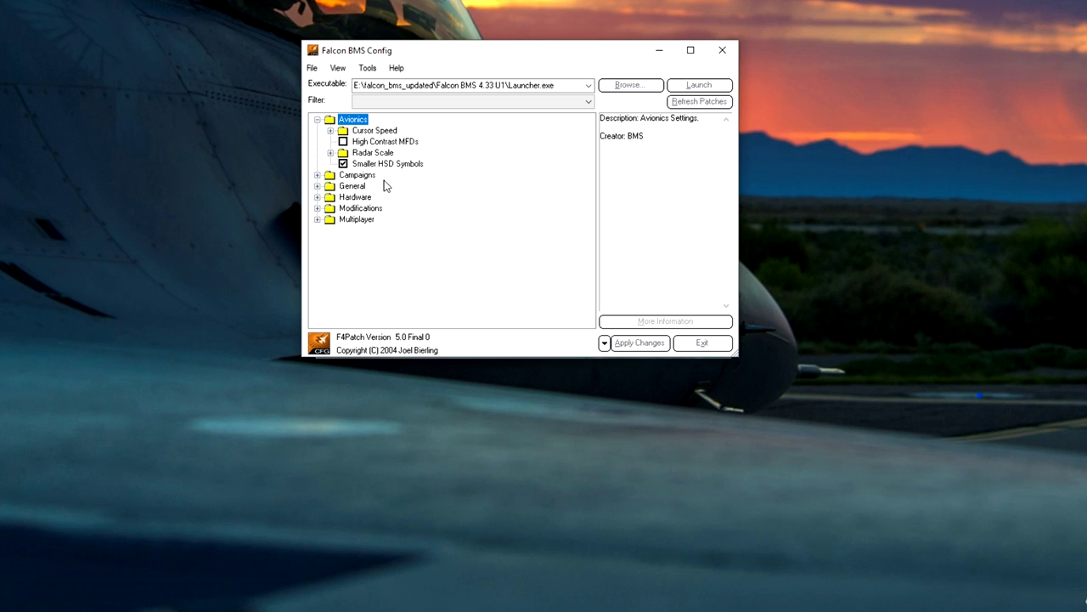
click(317, 175)
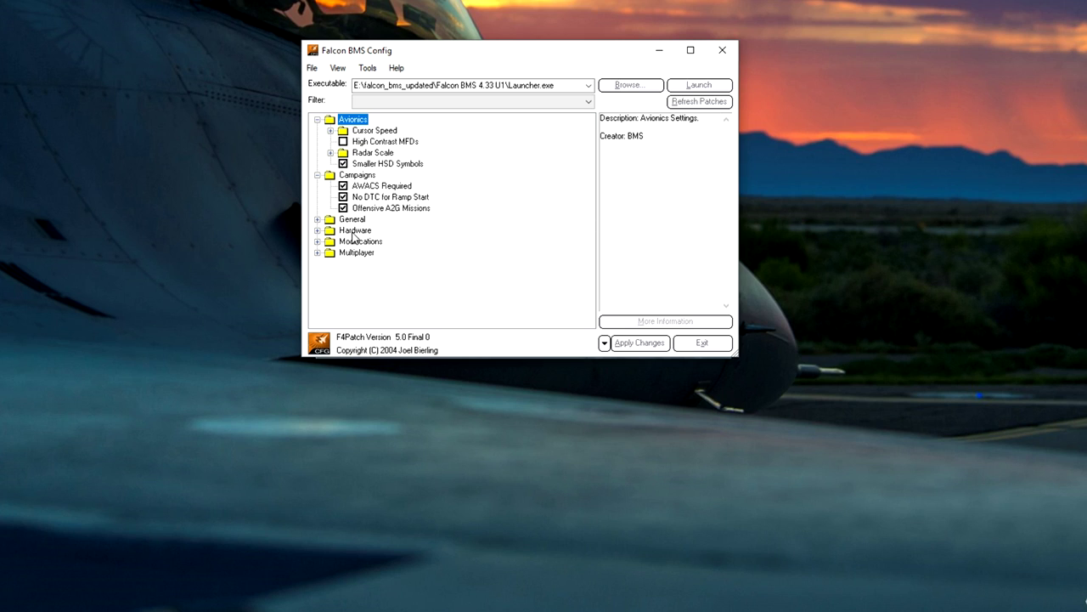
click(317, 175)
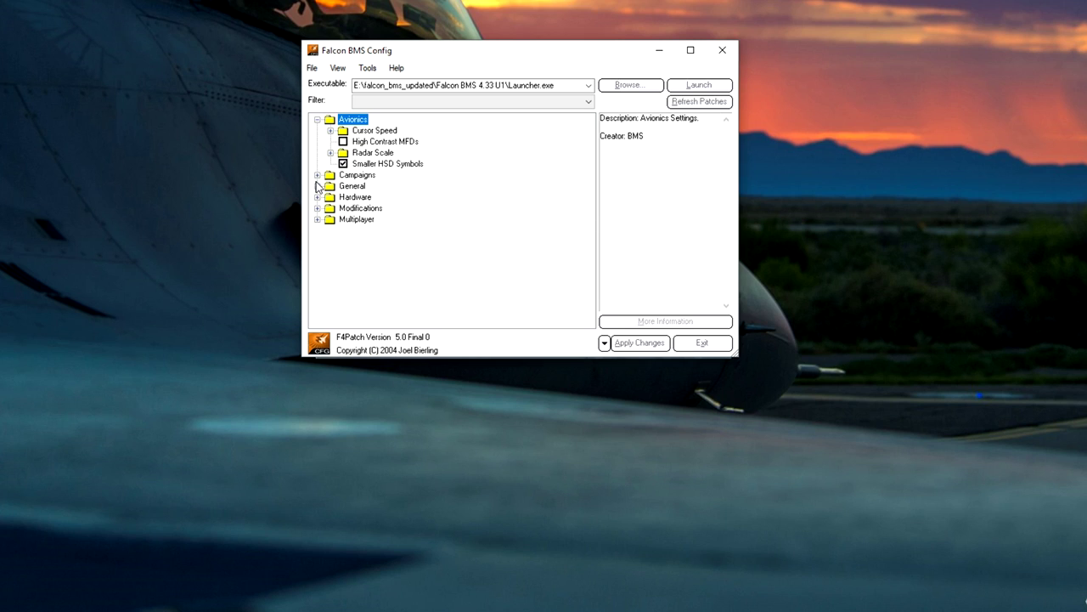
Enable Append New Briefings among the General briefing and debriefing options.
click(316, 186)
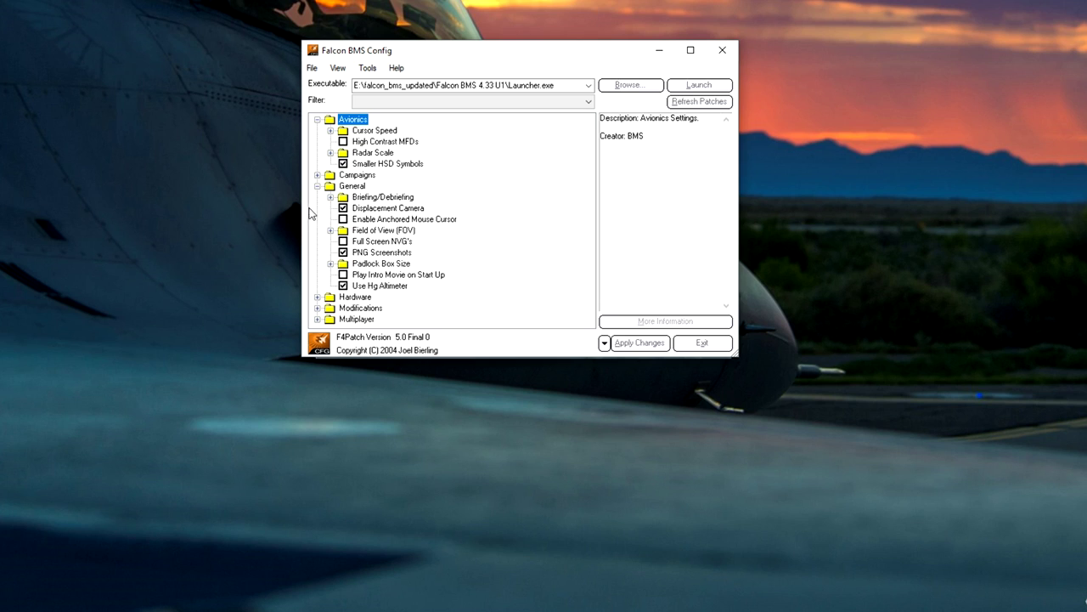
click(317, 120)
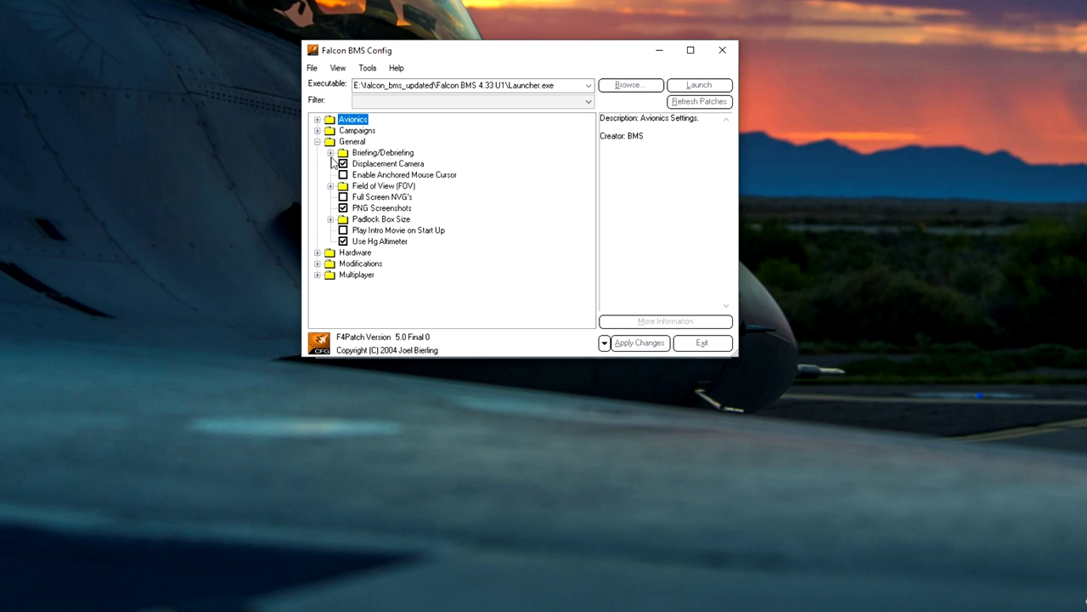
click(331, 154)
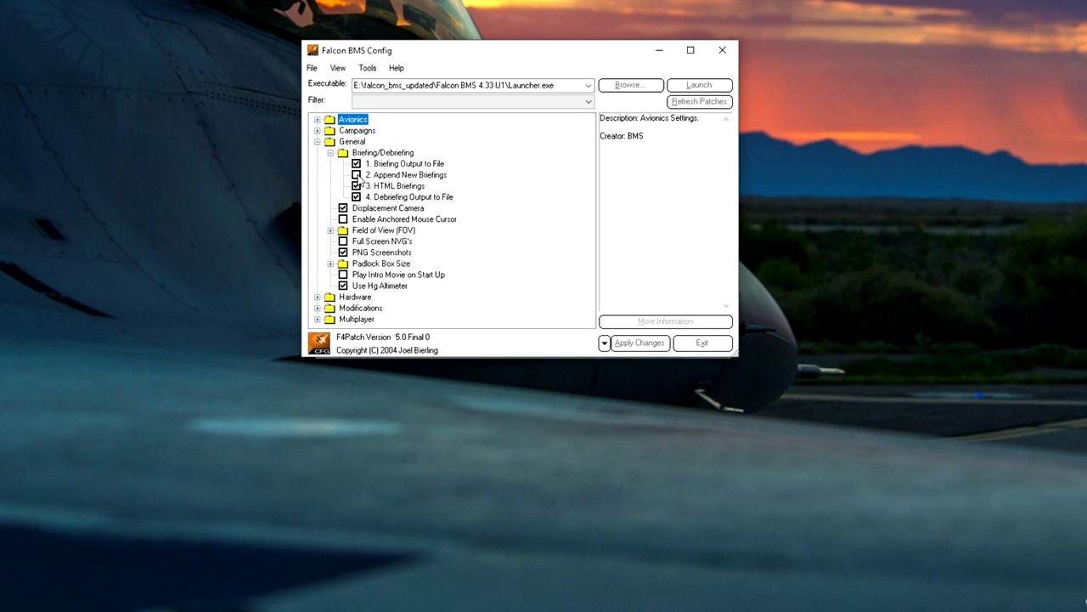
click(357, 175)
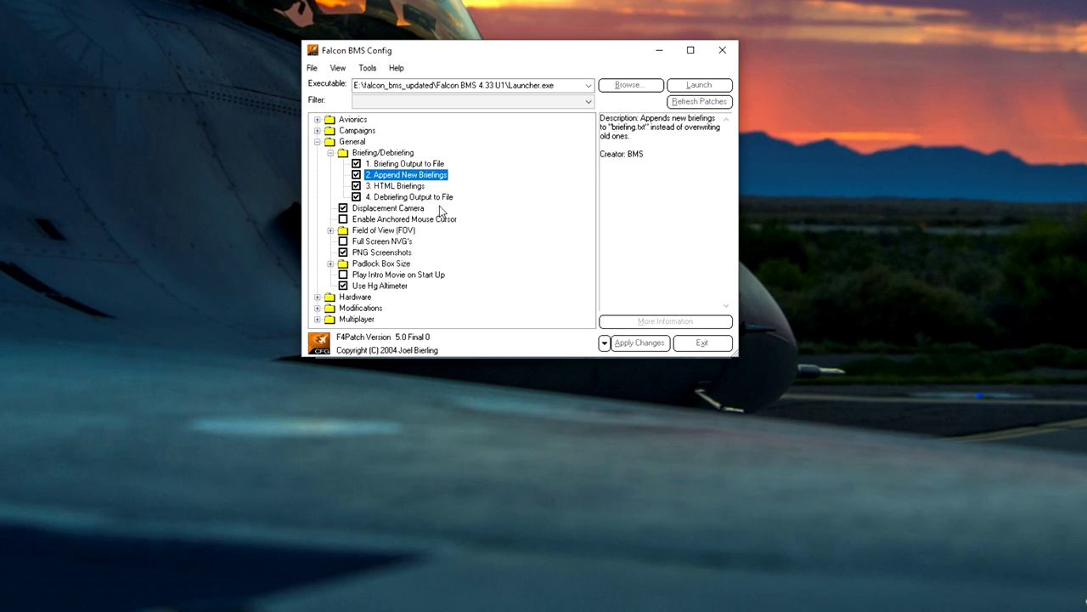
click(332, 153)
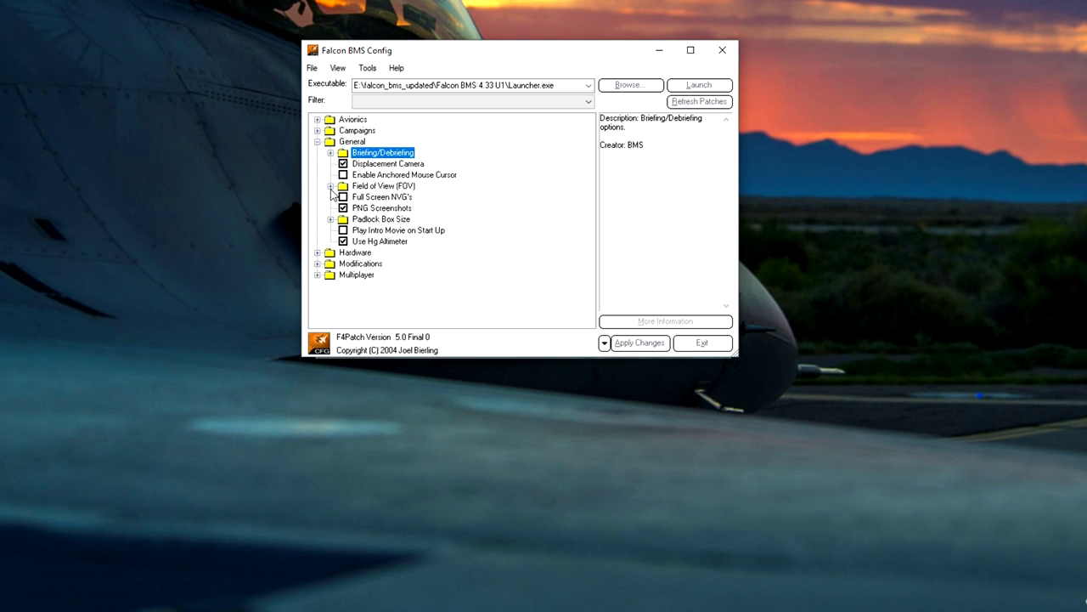
Review the General choices for field of view and padlock box size.
click(331, 186)
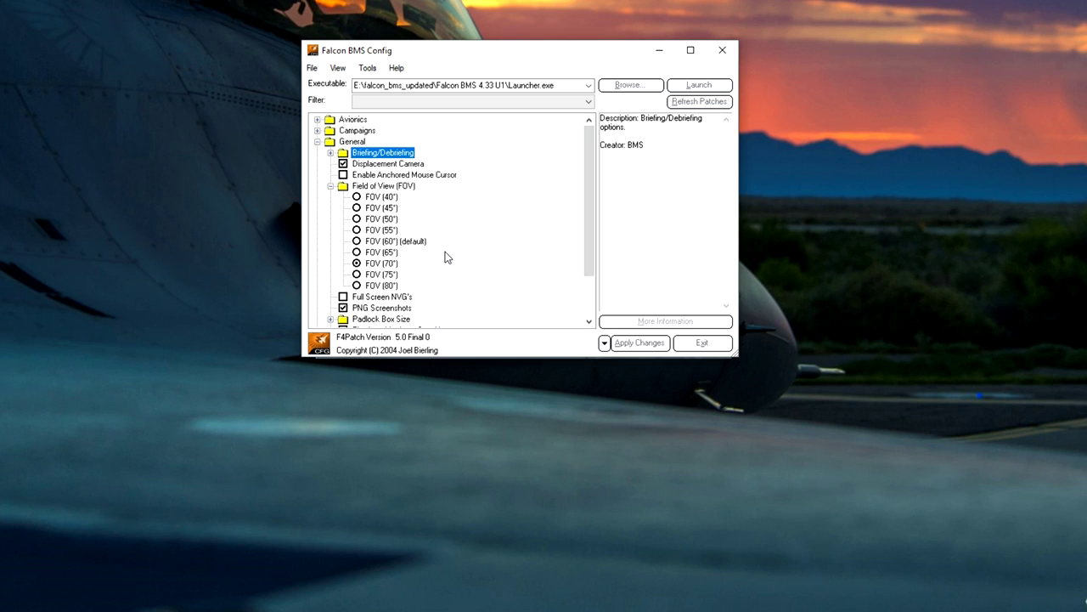
click(331, 186)
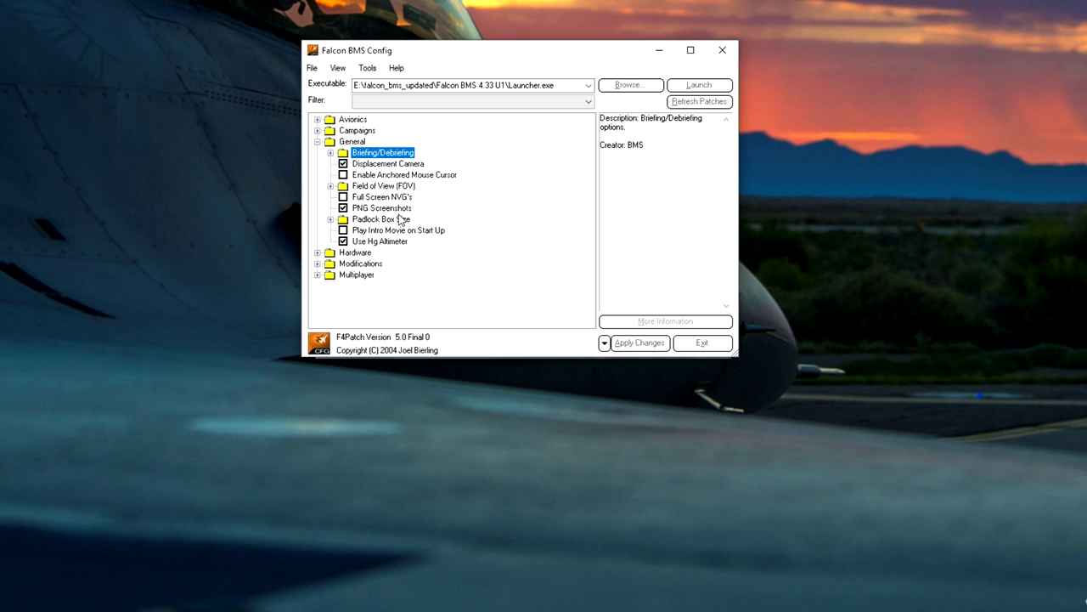
click(331, 219)
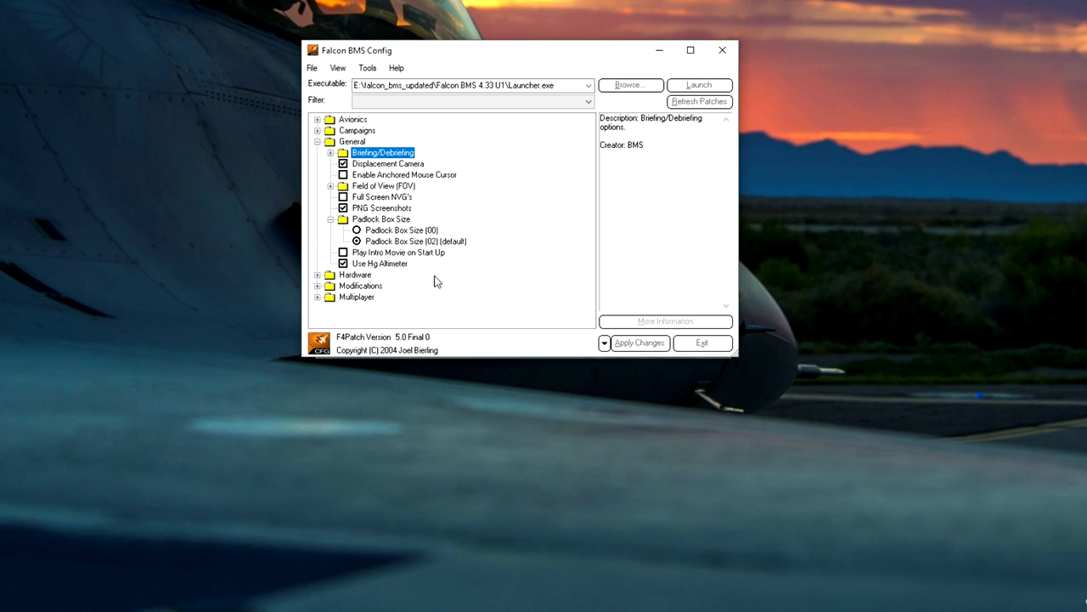
Review the Hardware settings, including the External Displays options.
click(327, 276)
scroll(358, 199, up, 2)
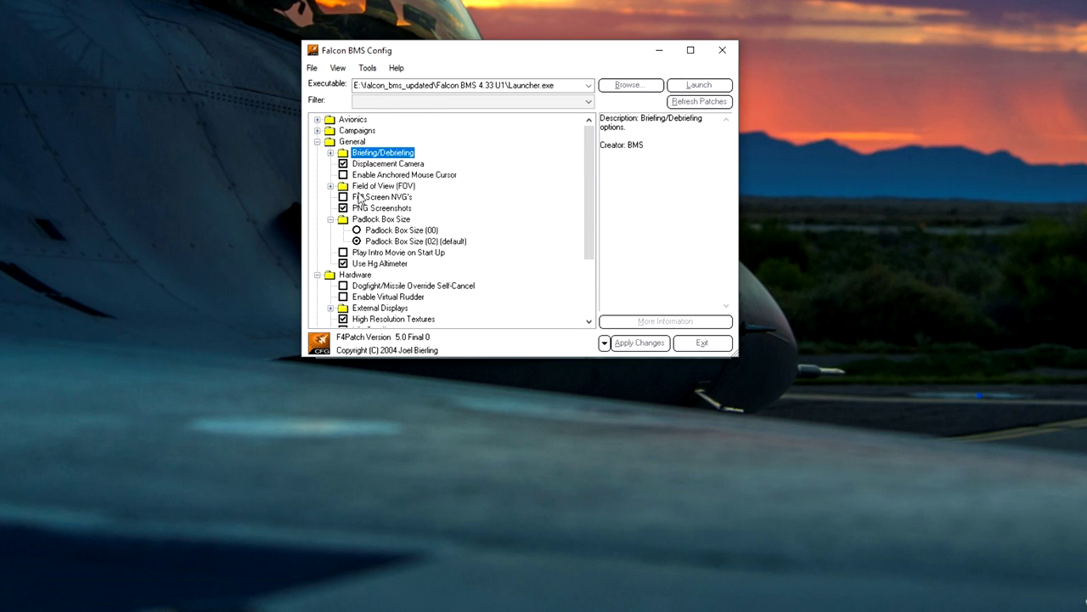
click(317, 142)
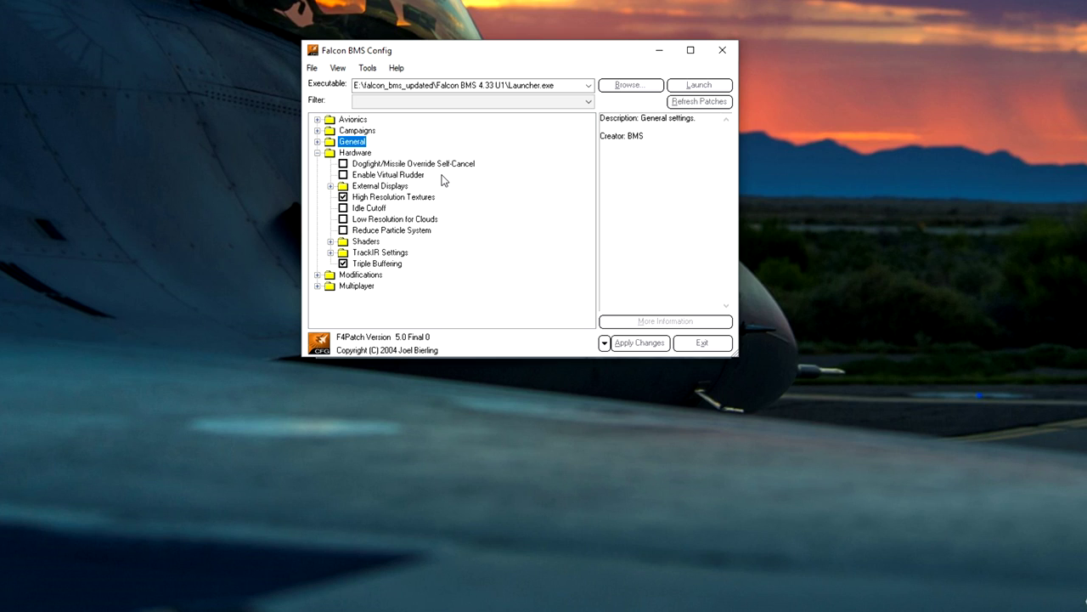
click(330, 186)
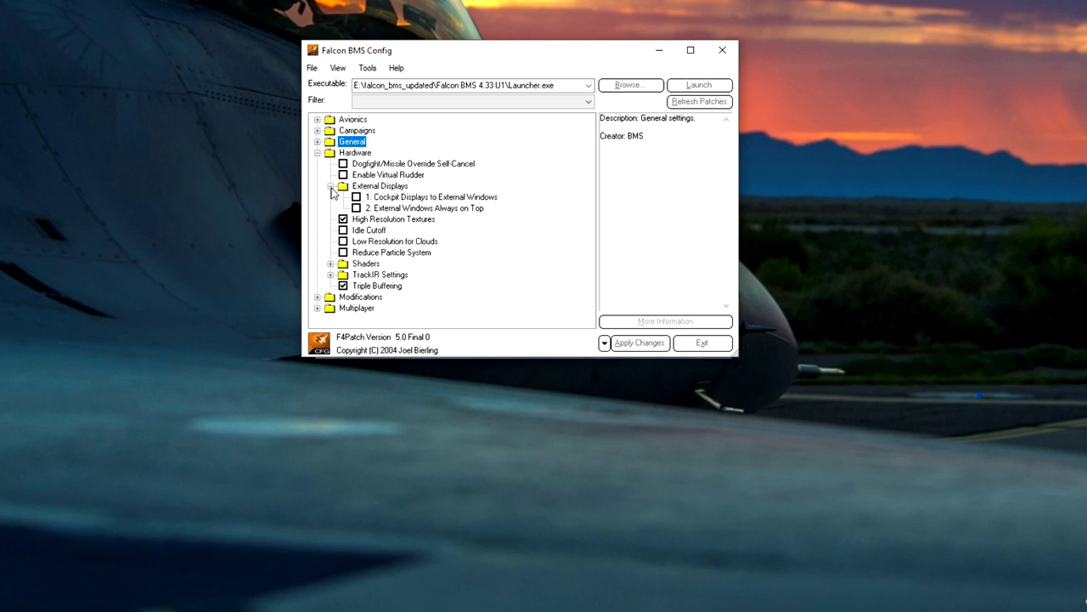
click(330, 187)
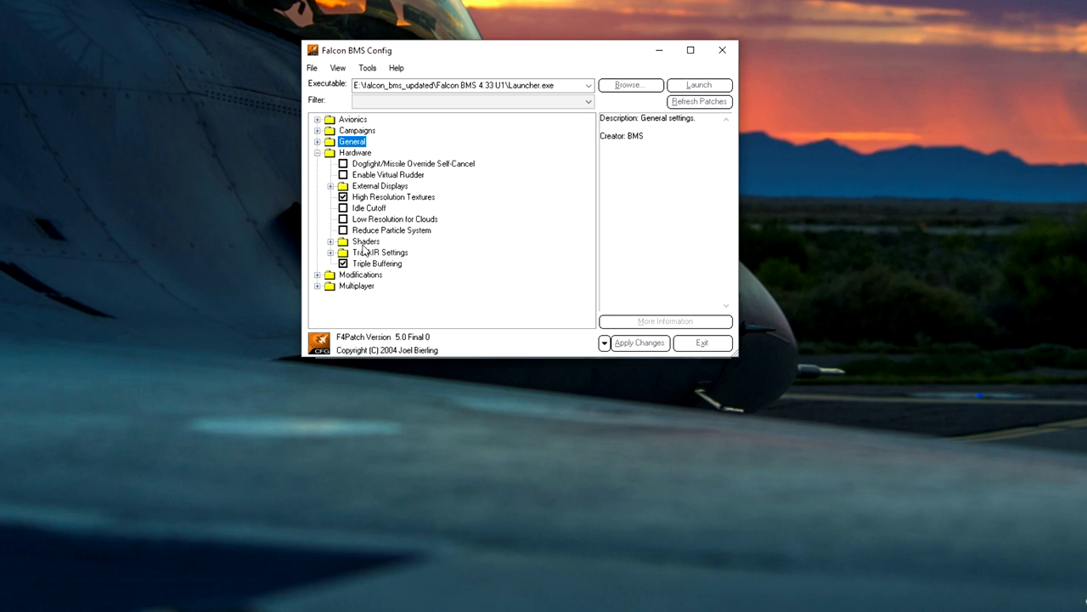
Examine the lighting and post-processing effects offered in the Hardware shader settings.
click(330, 242)
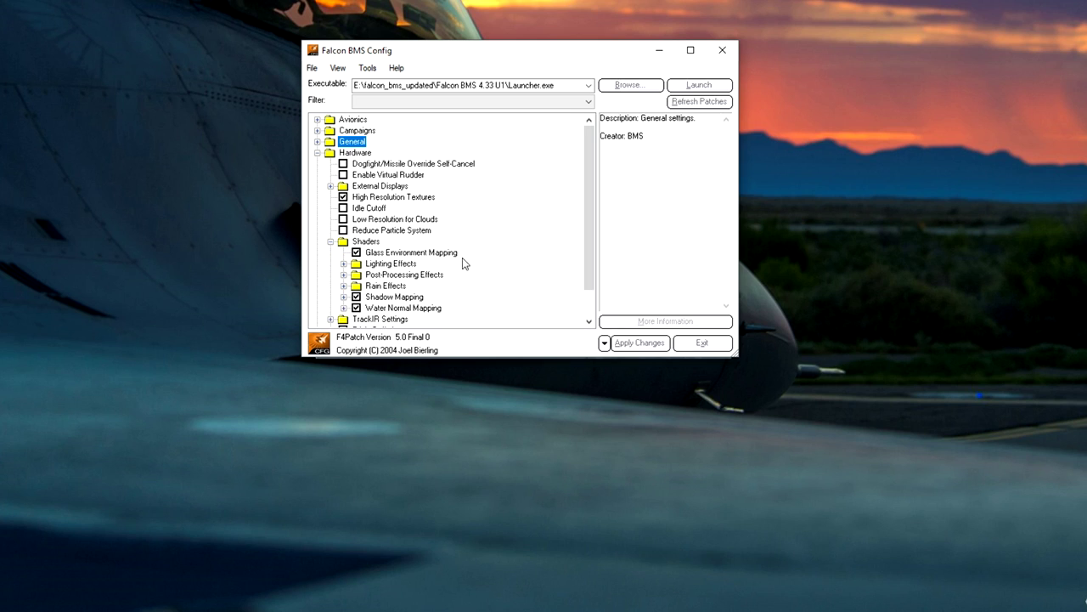
click(343, 263)
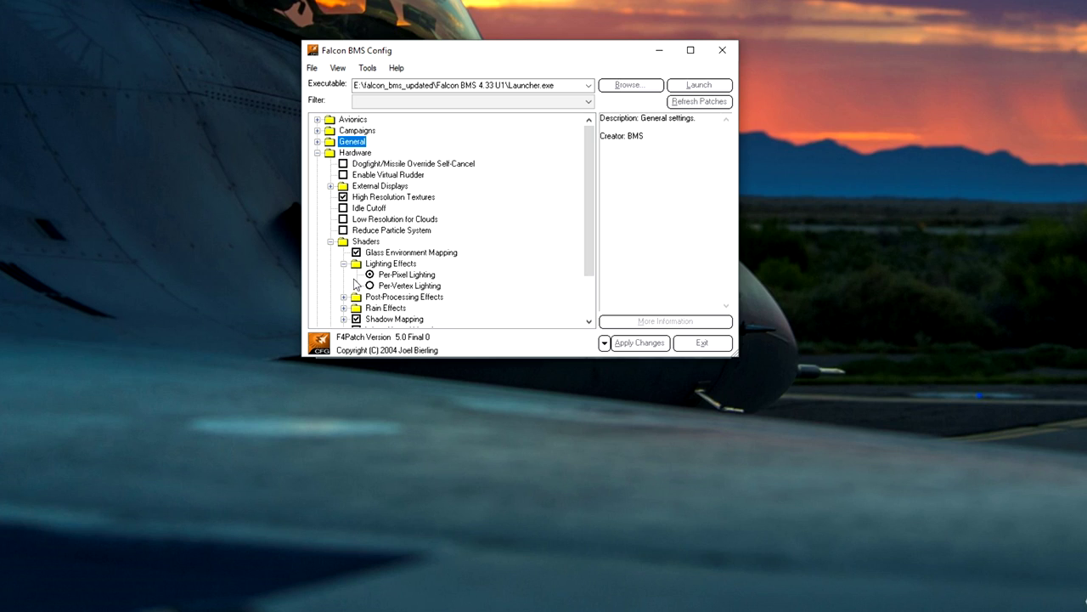
click(344, 264)
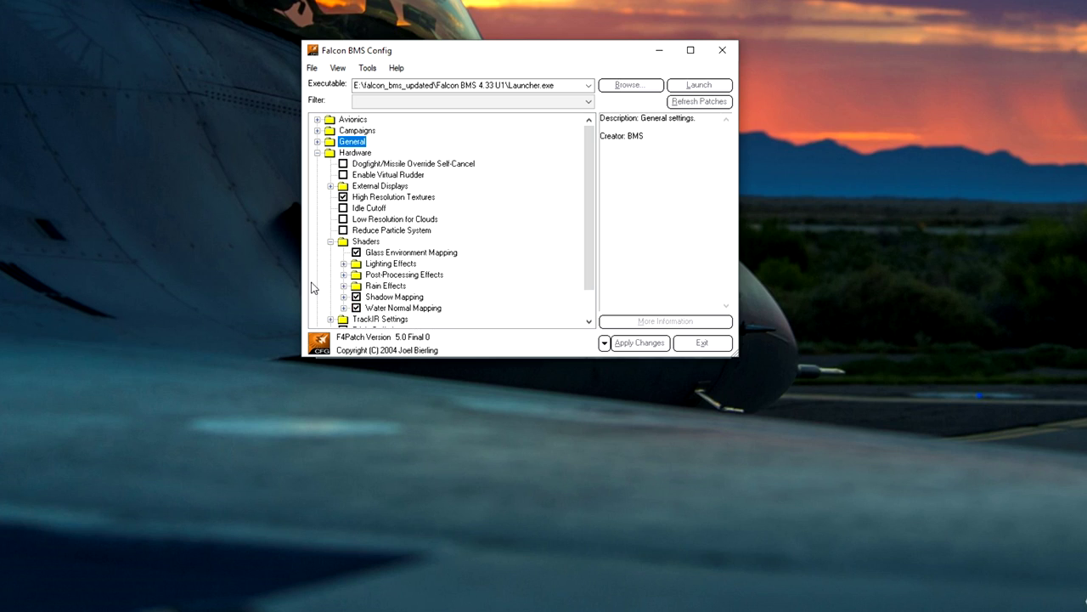
click(344, 274)
scroll(481, 274, down, 2)
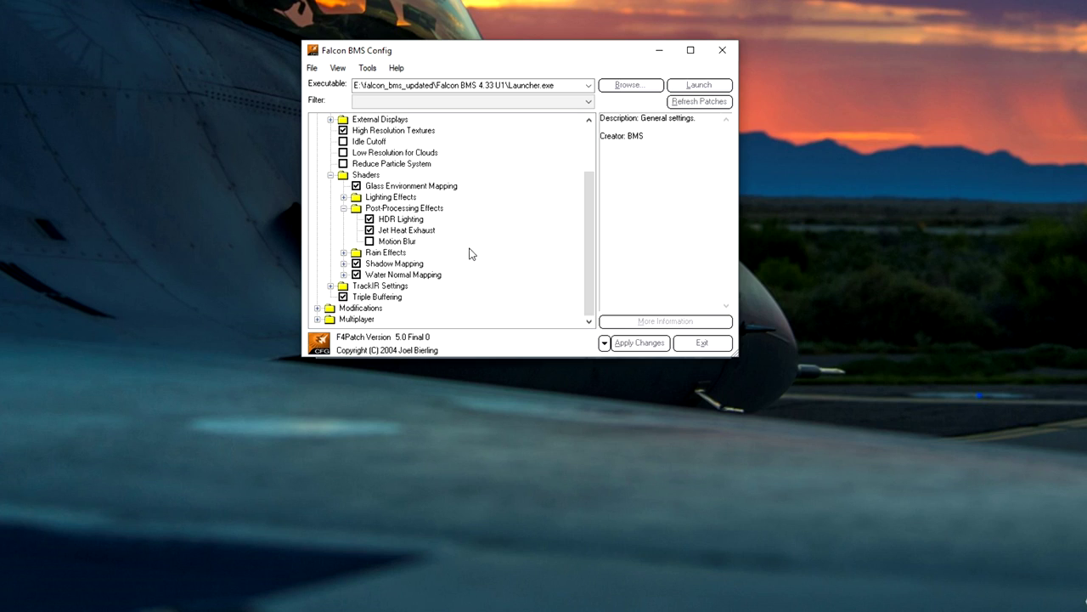
click(344, 209)
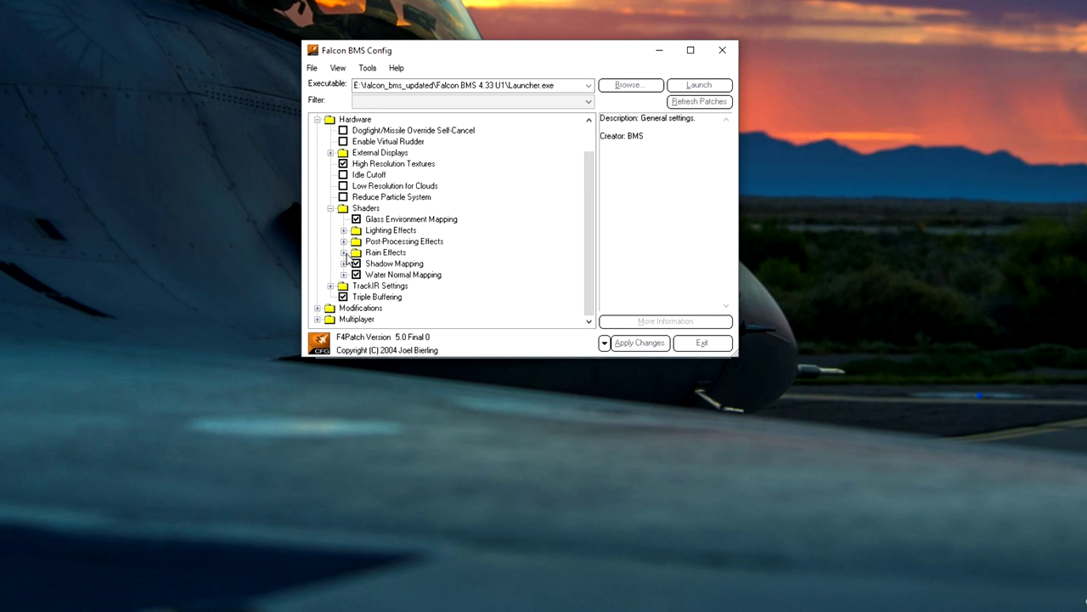
Examine the shader options for rain effects and shadow mapping.
click(343, 252)
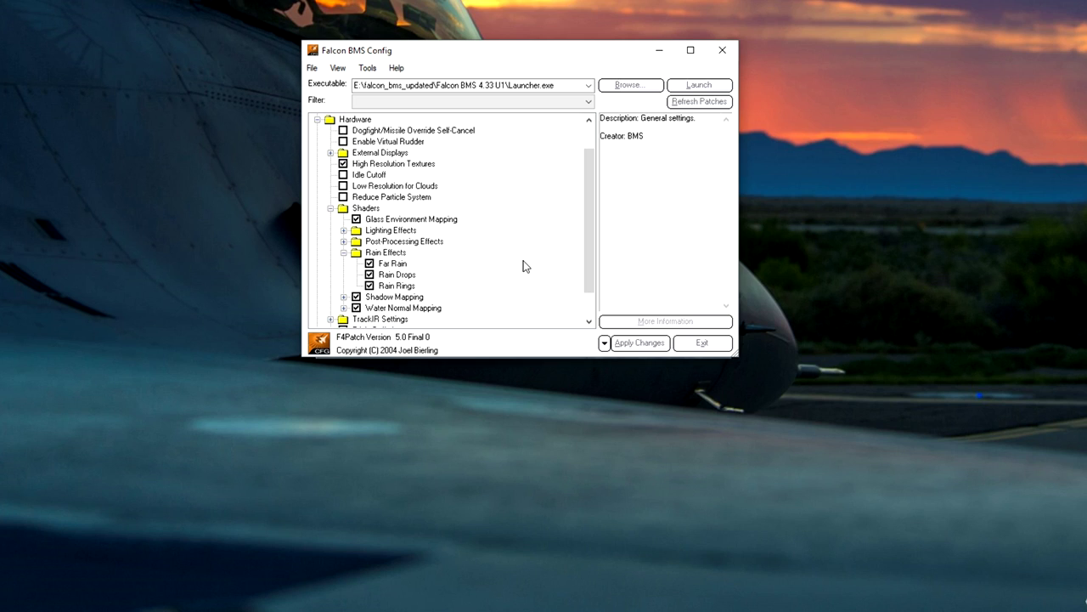
scroll(528, 263, down, 1)
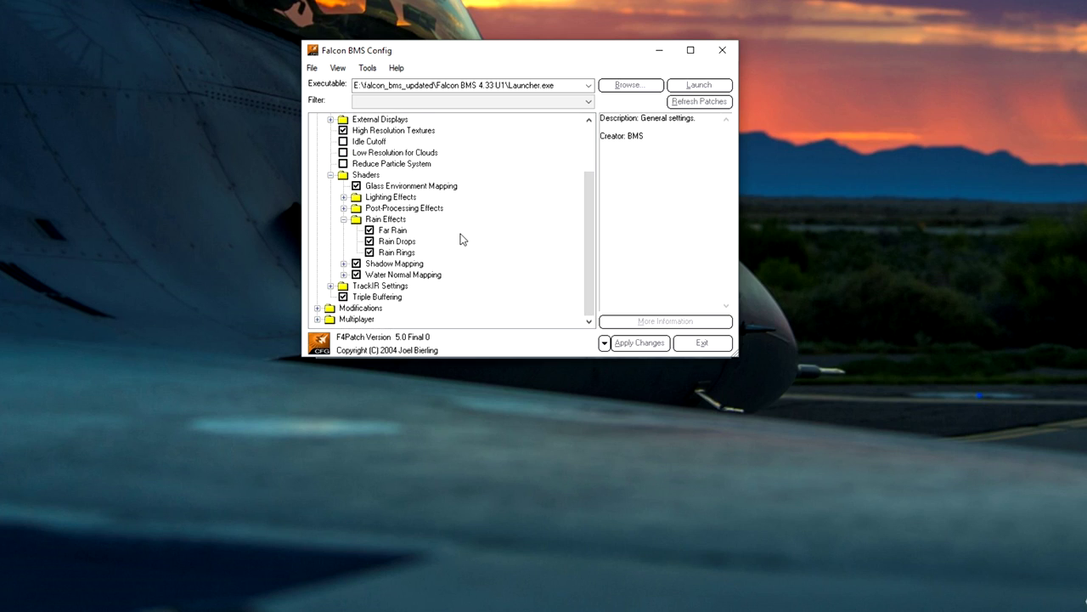
click(344, 220)
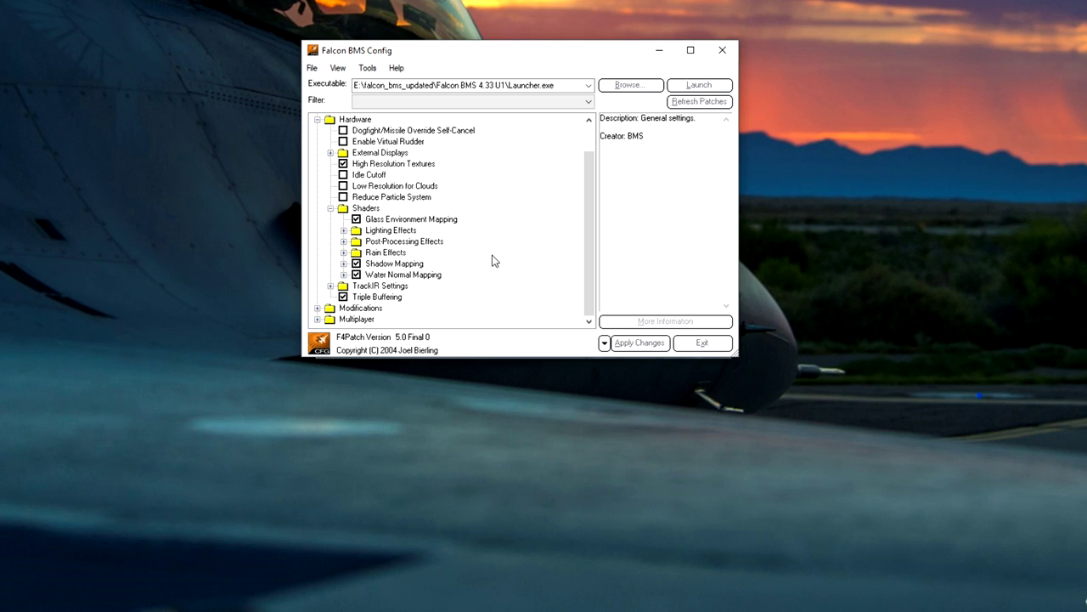
click(343, 263)
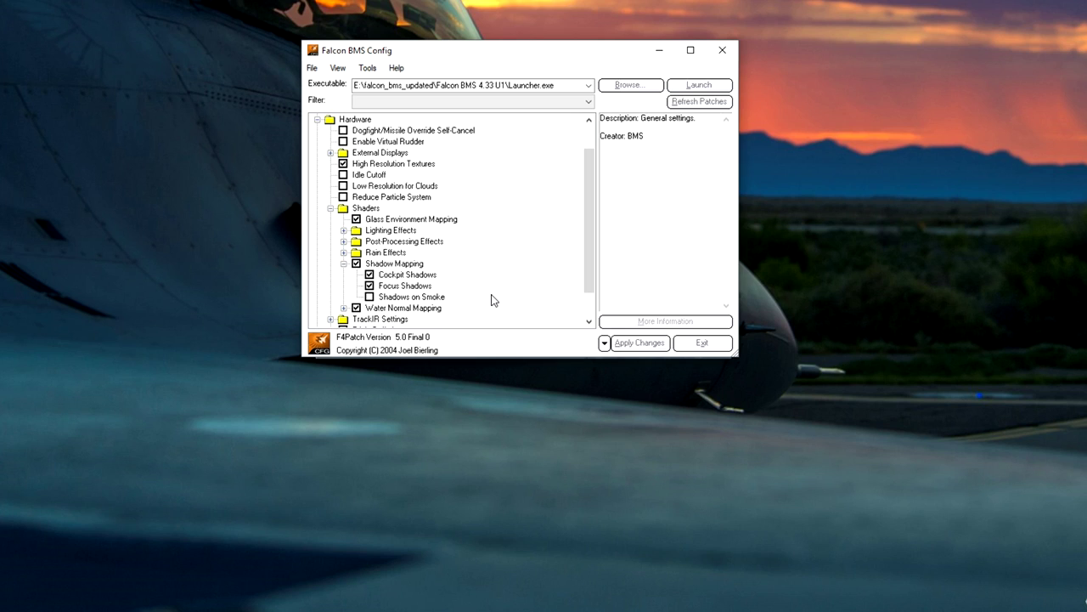
click(343, 266)
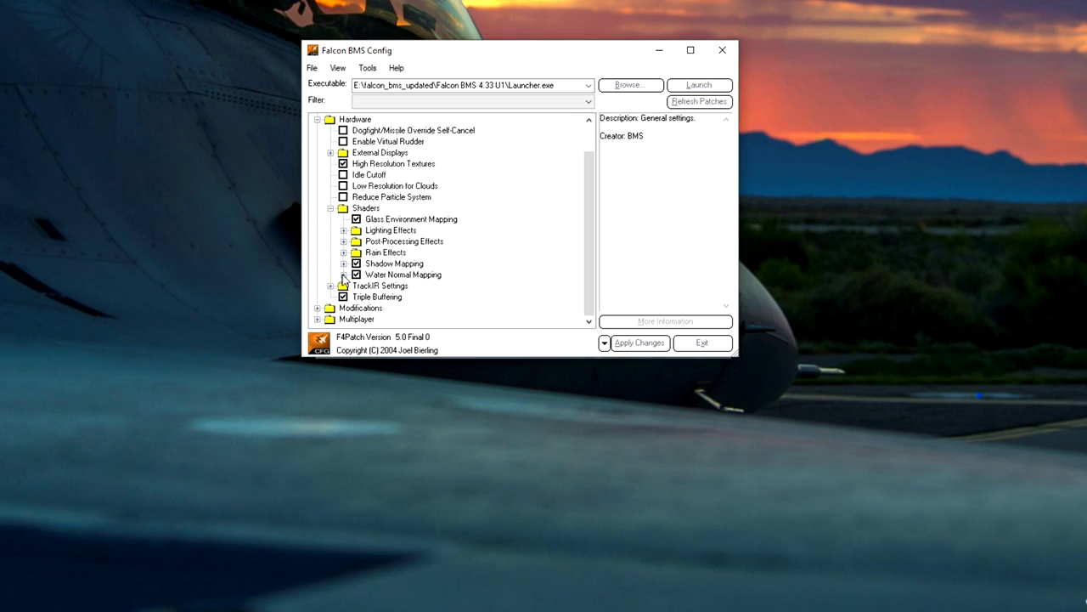
Examine the Water Normal Mapping shader options down to the environment mapping reflections.
click(343, 275)
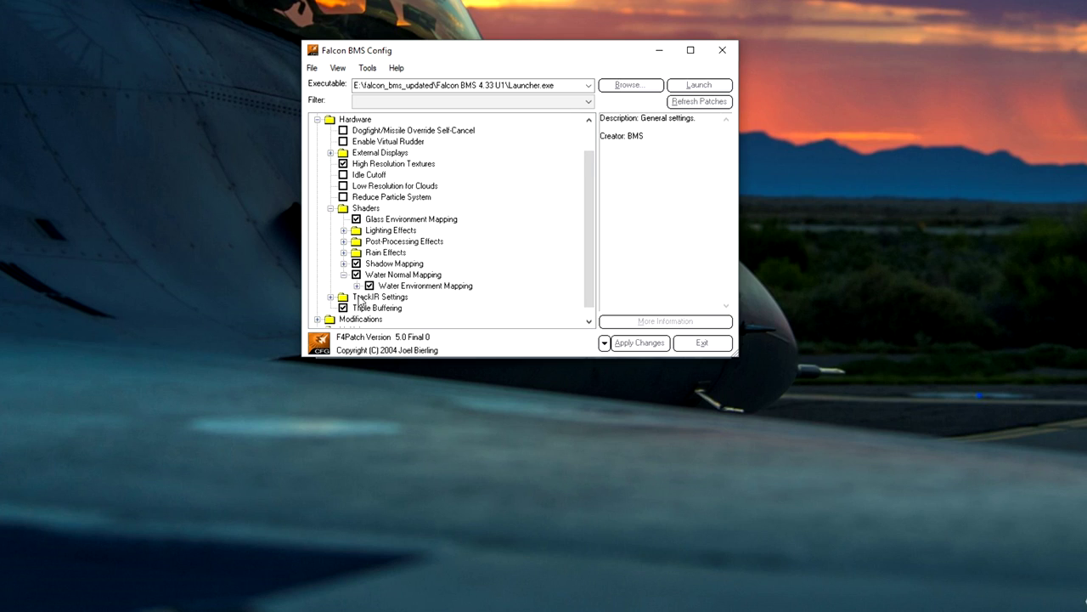
click(357, 286)
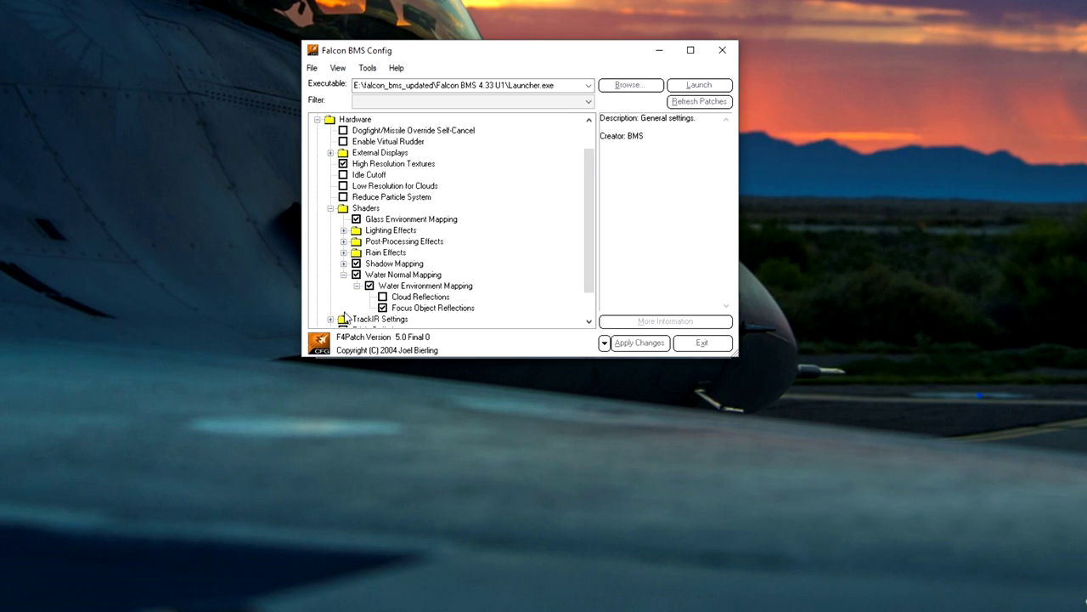
scroll(464, 255, down, 1)
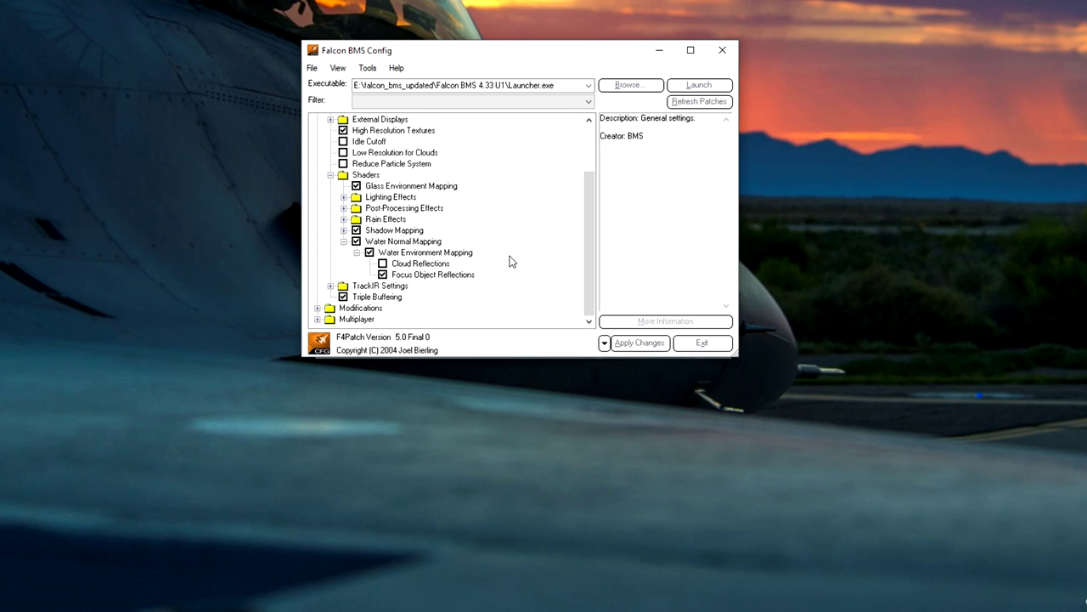
click(344, 242)
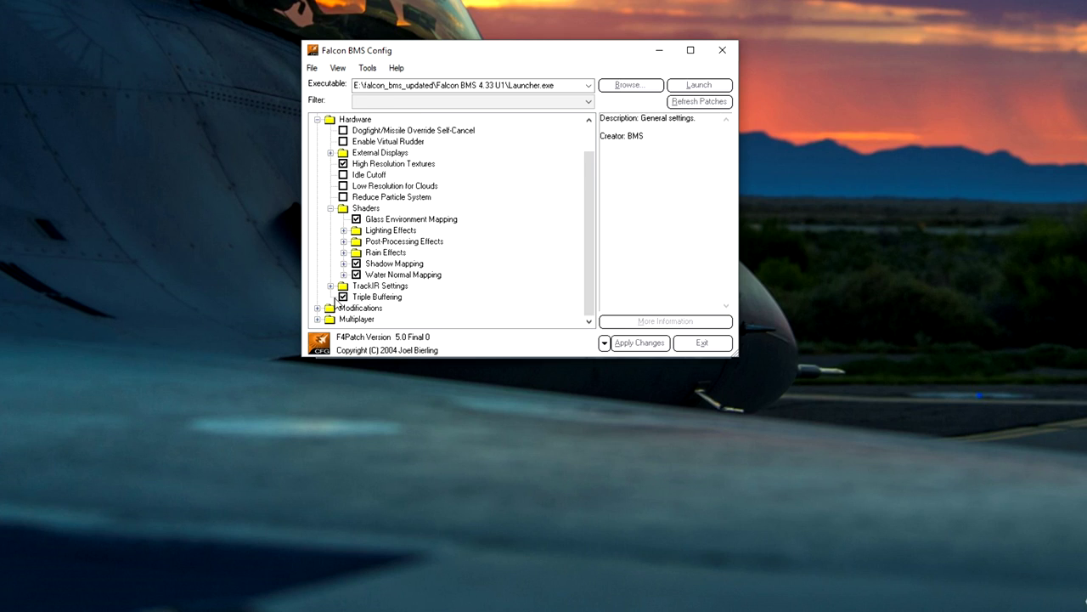
Review the TrackIR settings and show the options in the Modifications category.
click(331, 286)
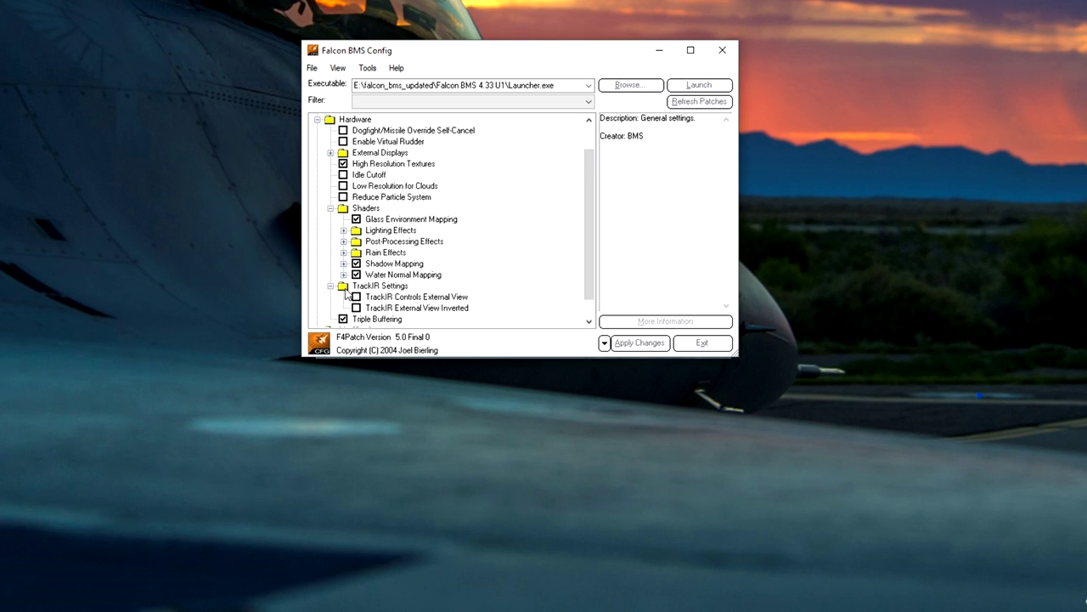
click(330, 287)
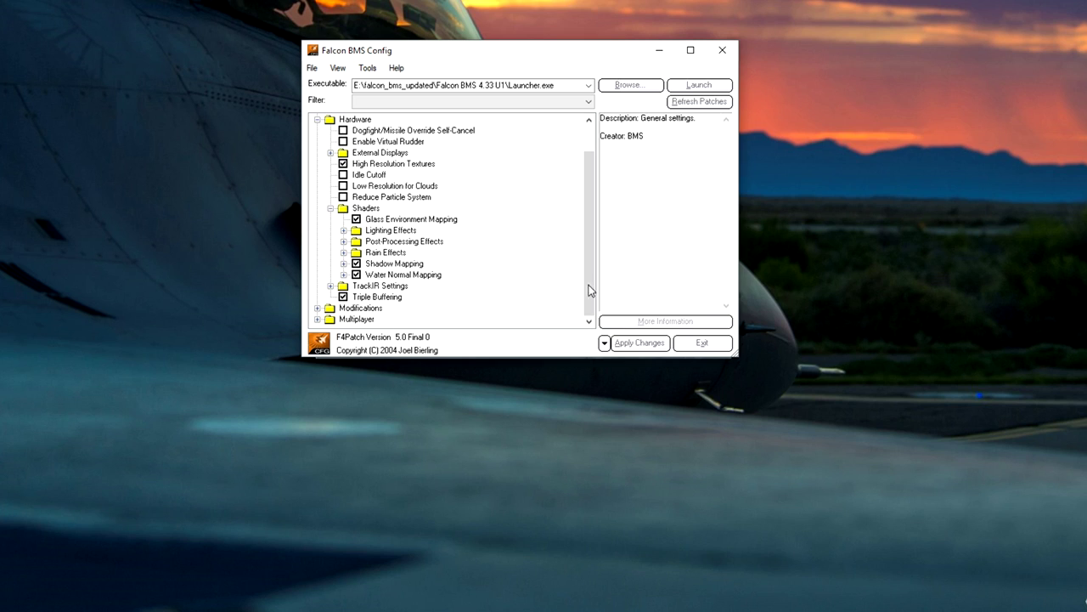
scroll(587, 282, up, 1)
scroll(587, 282, down, 1)
click(316, 308)
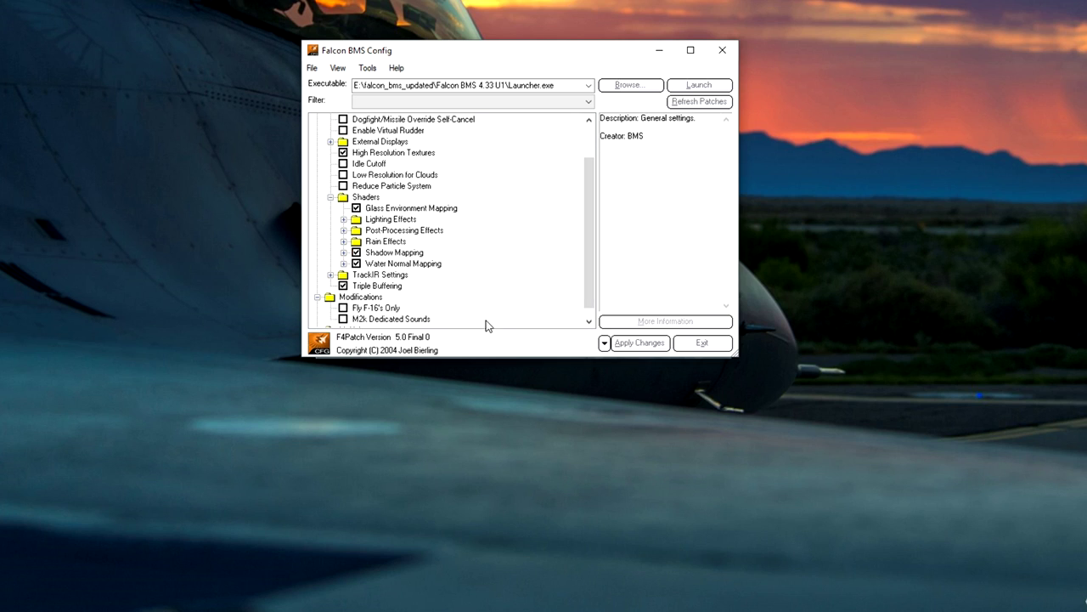
Show the Multiplayer options, disable NVG in Fullscreen Allowed, and display the Startup Restricted choices.
scroll(584, 260, down, 1)
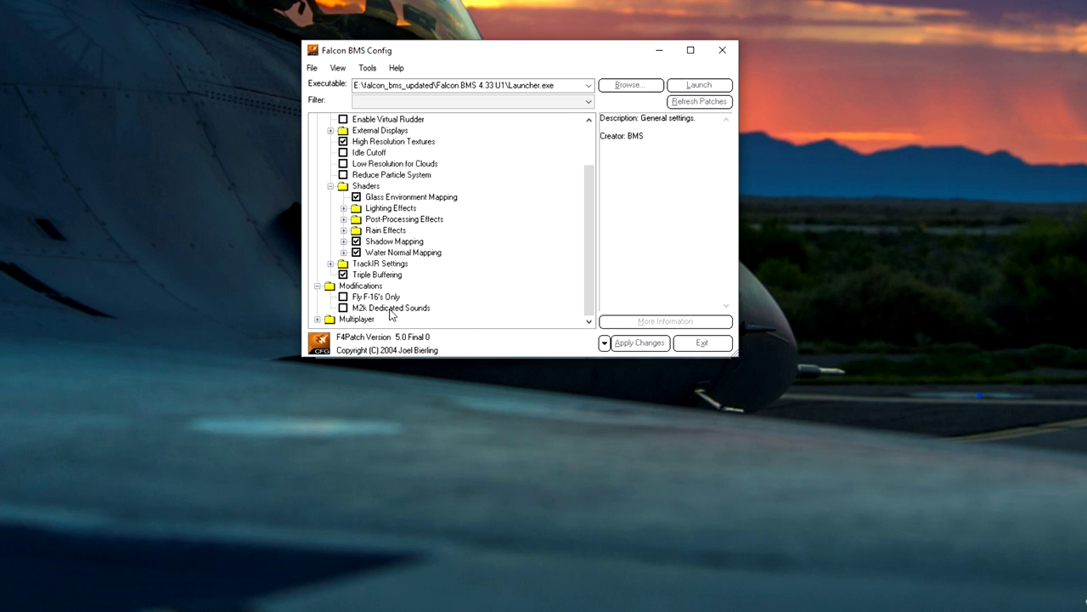
click(317, 319)
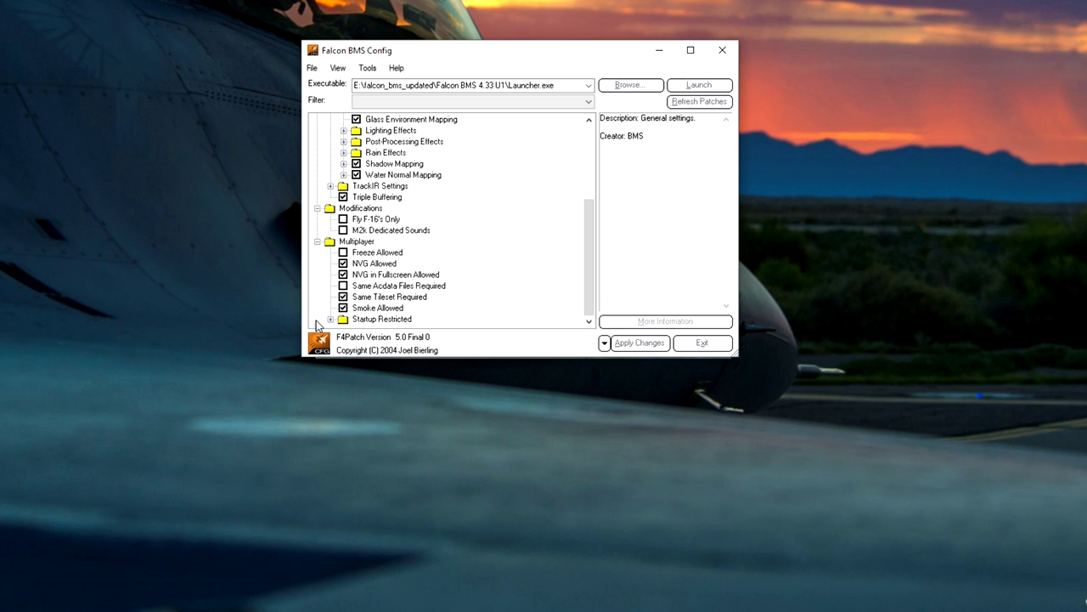
click(344, 276)
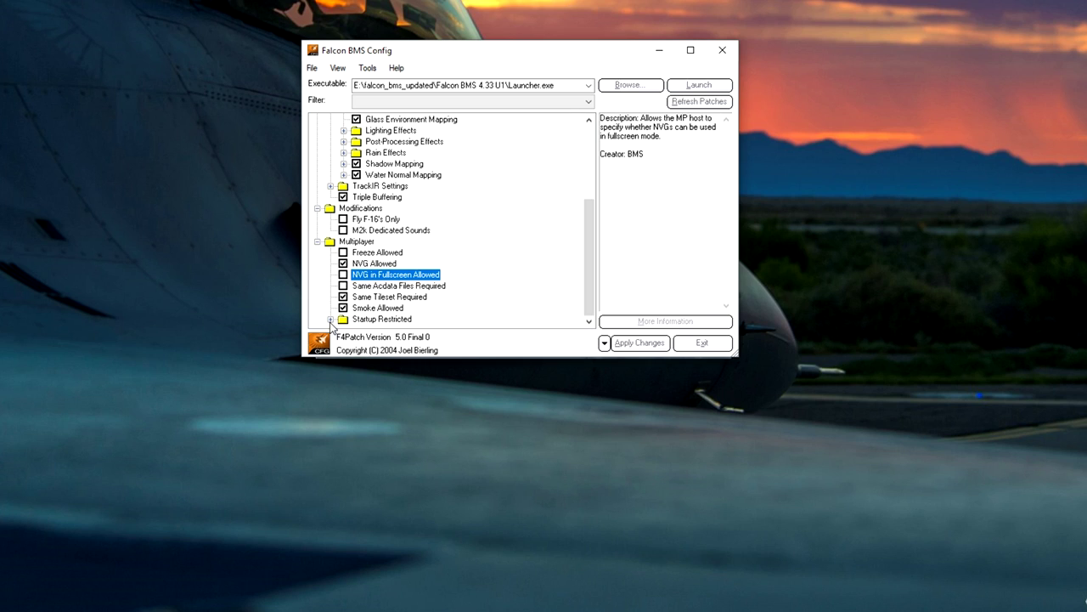
click(330, 319)
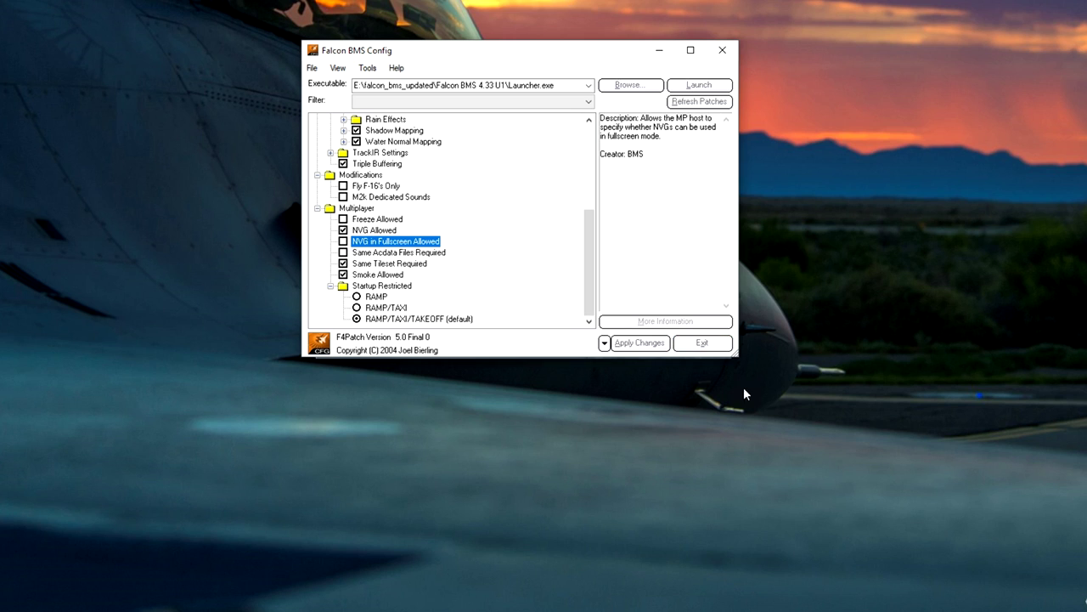
Apply the modified patch selections and exit the configuration tool.
click(703, 344)
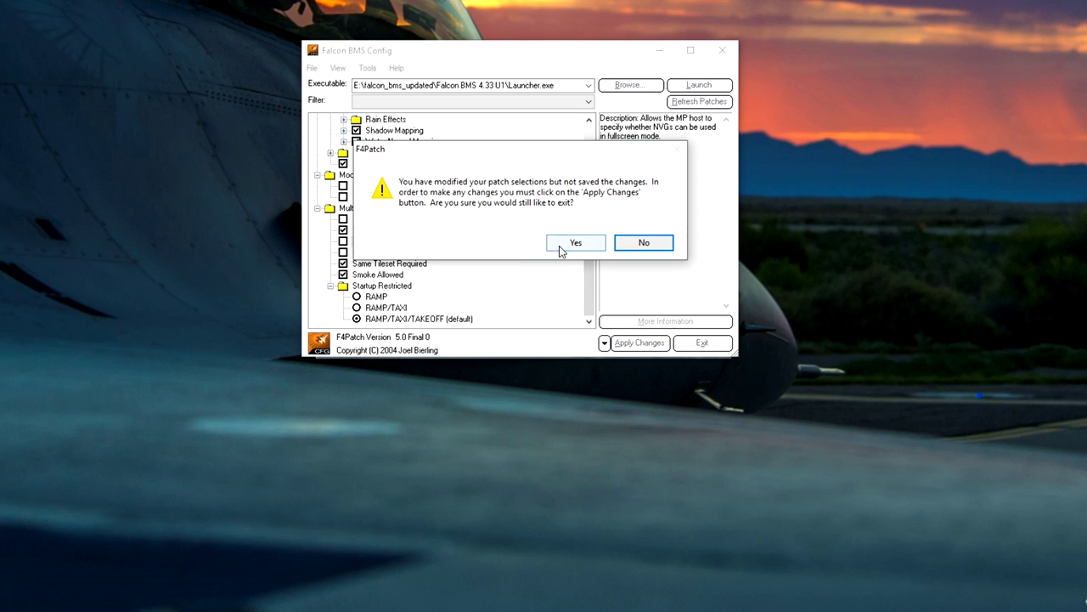
click(662, 243)
click(636, 343)
click(523, 340)
click(699, 345)
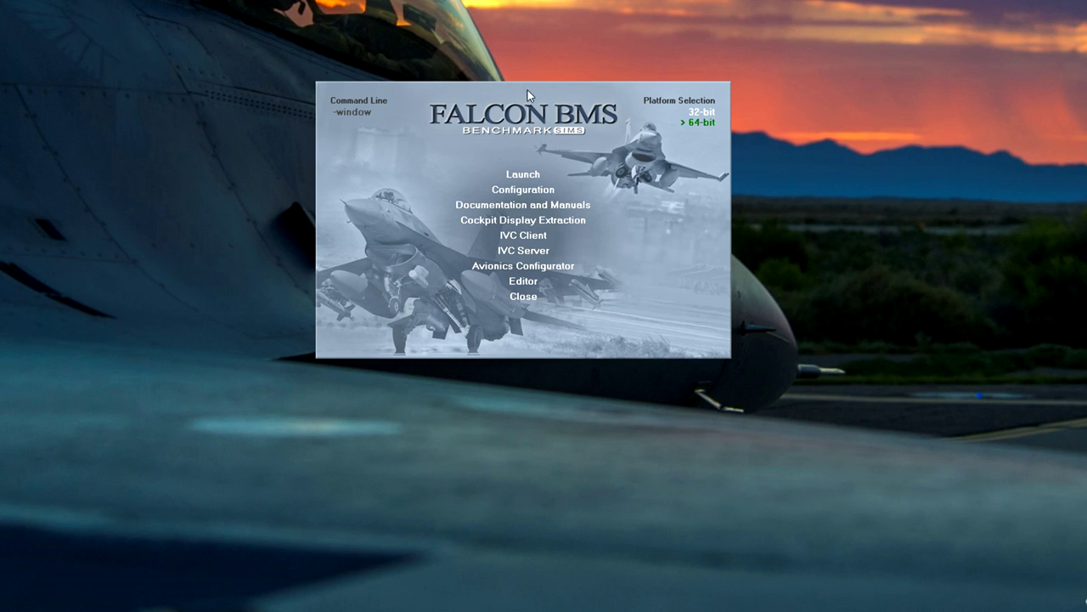
Launch Falcon BMS and go through the Simulation and Sound setup pages to the Graphics settings.
click(525, 174)
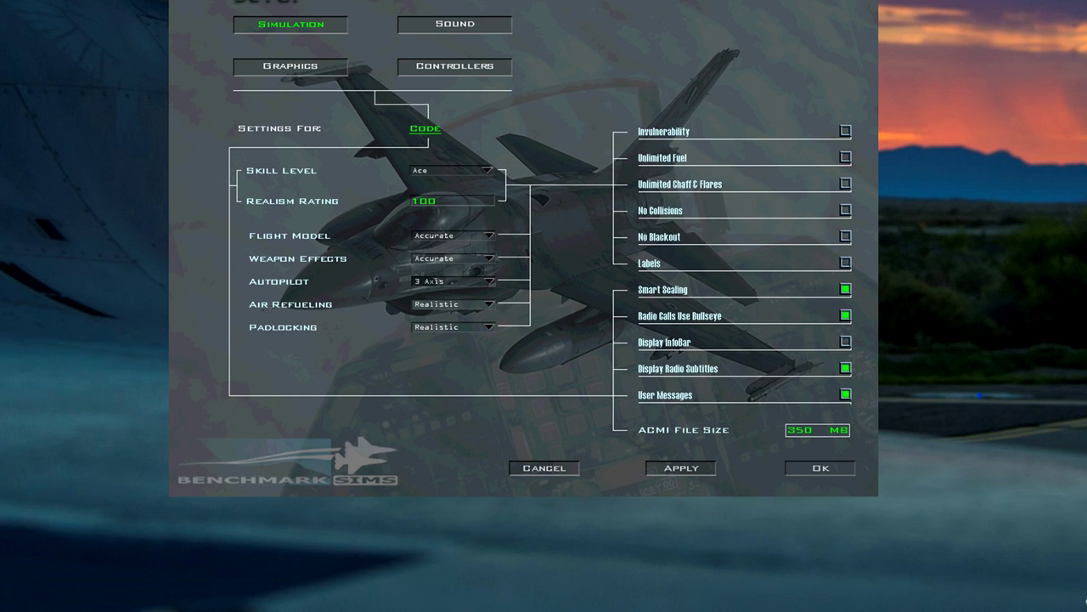
click(447, 34)
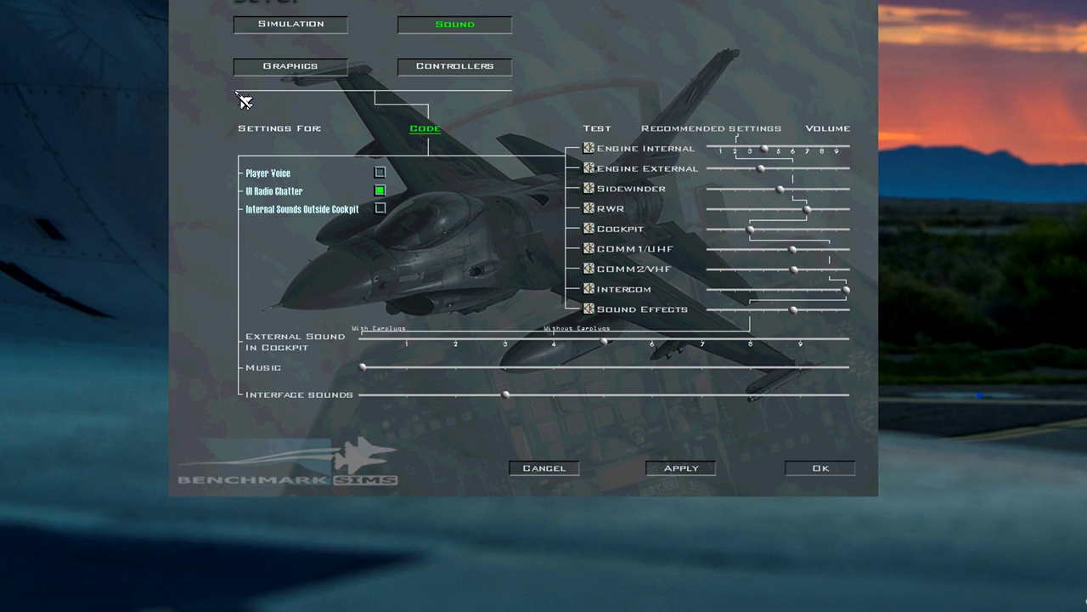
click(299, 72)
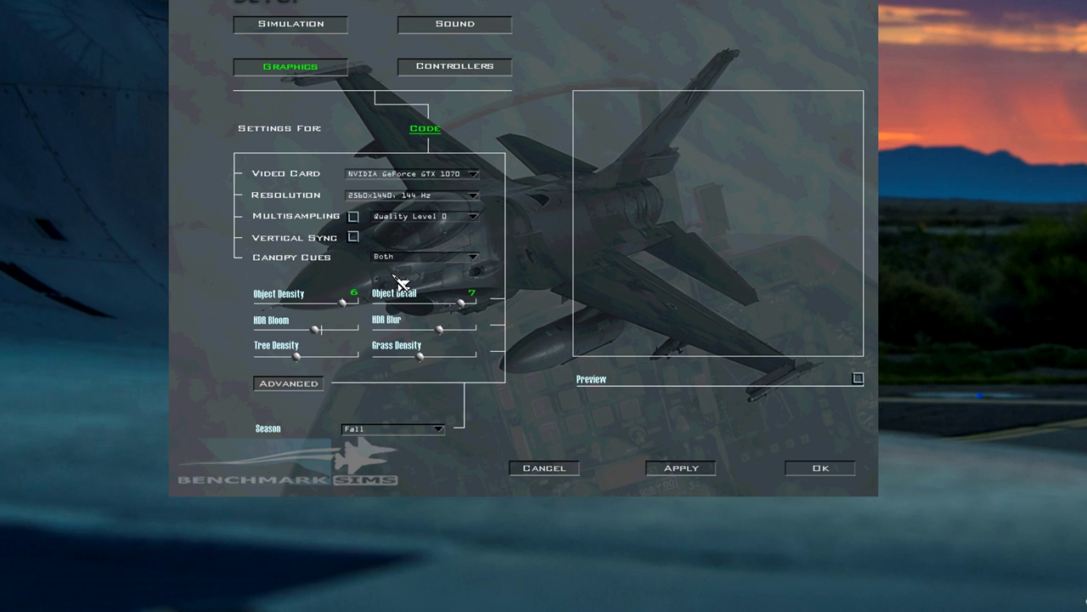
Review the Canopy Cues choices and slightly adjust the HDR Blur level in the Graphics setup.
click(467, 259)
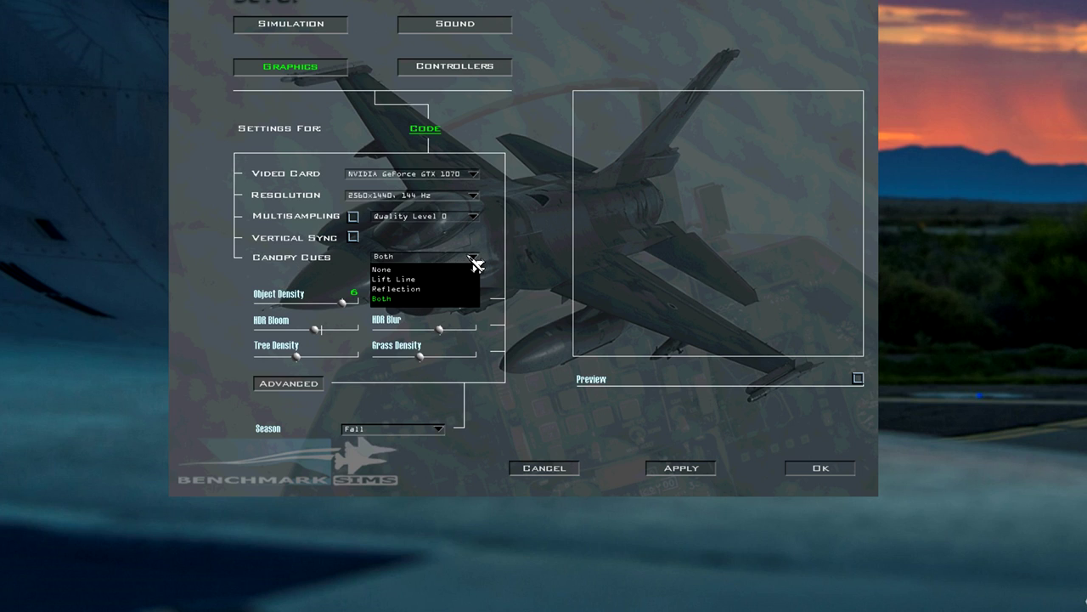
click(514, 248)
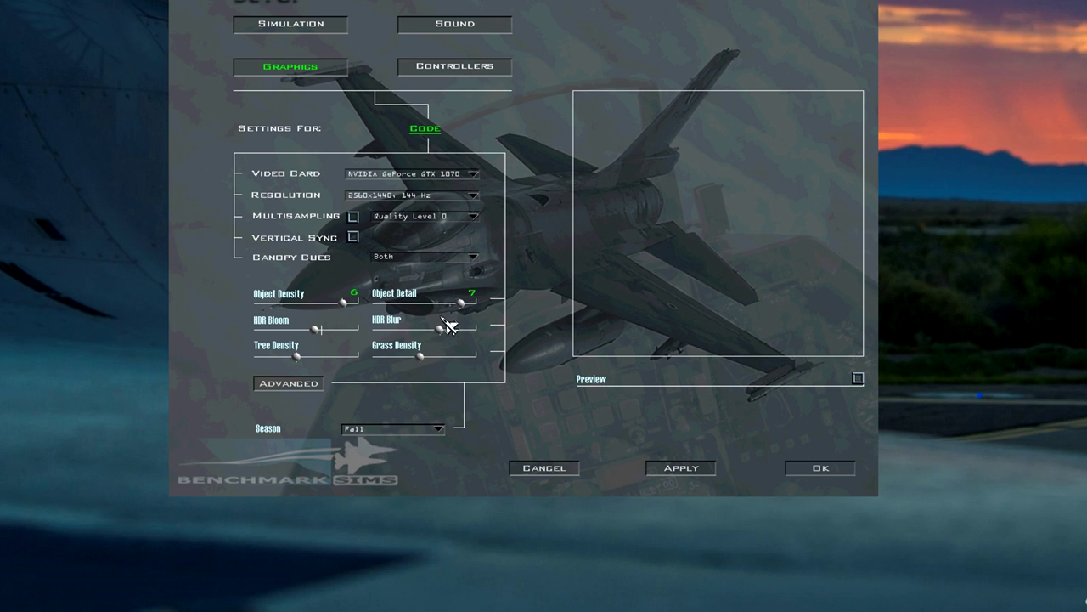
mouse_move(438, 330)
mouse_down()
mouse_move(384, 339)
mouse_move(471, 333)
mouse_move(377, 333)
mouse_move(456, 334)
mouse_move(438, 335)
mouse_up()
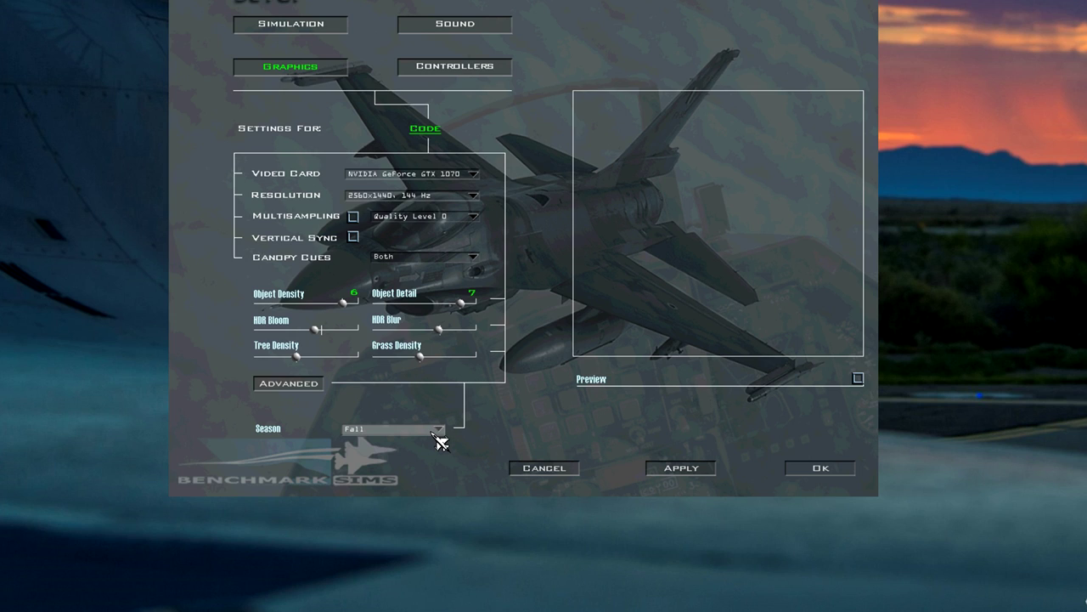
Review the Season choices and the Advanced graphics options, keeping the existing selections.
click(436, 431)
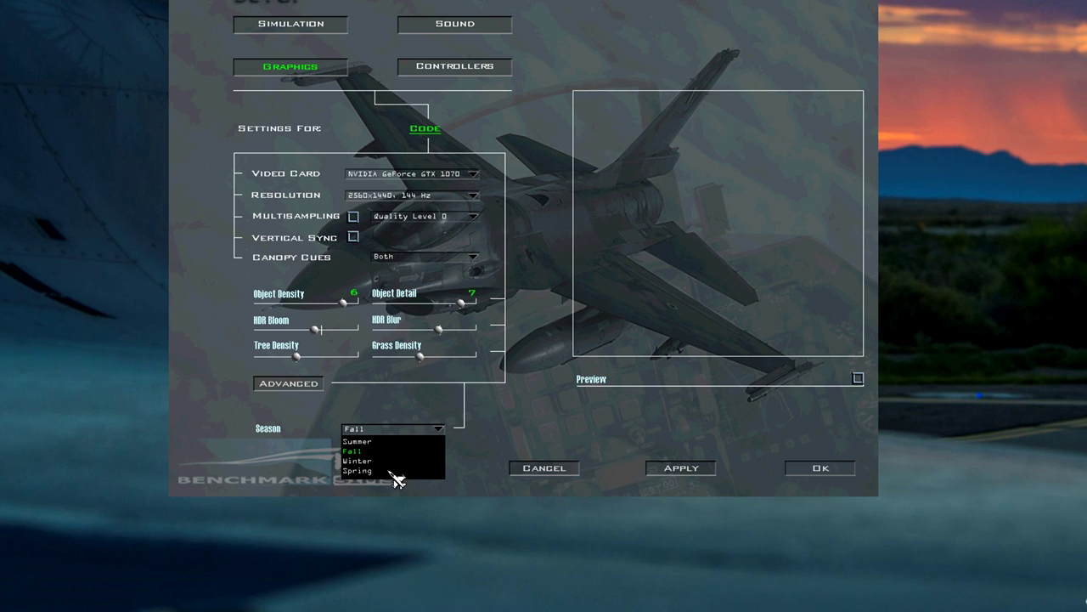
click(507, 417)
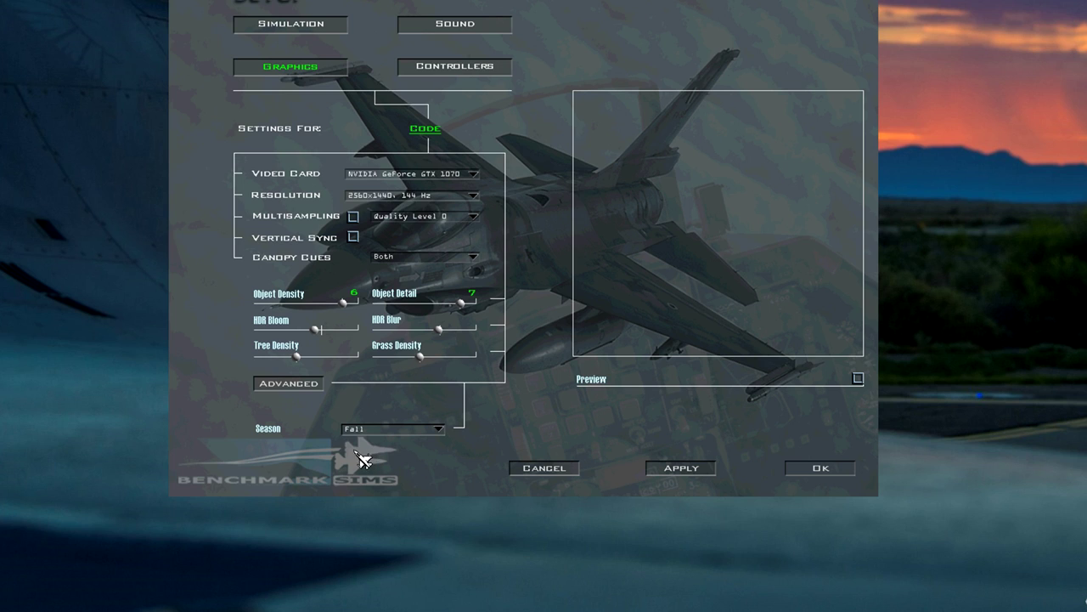
click(289, 384)
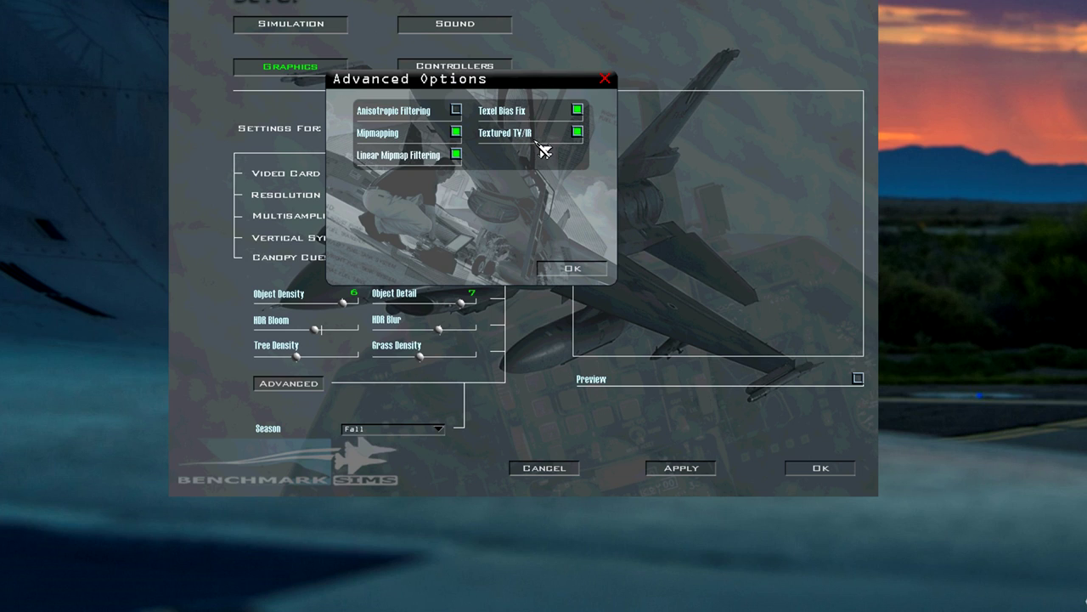
click(578, 270)
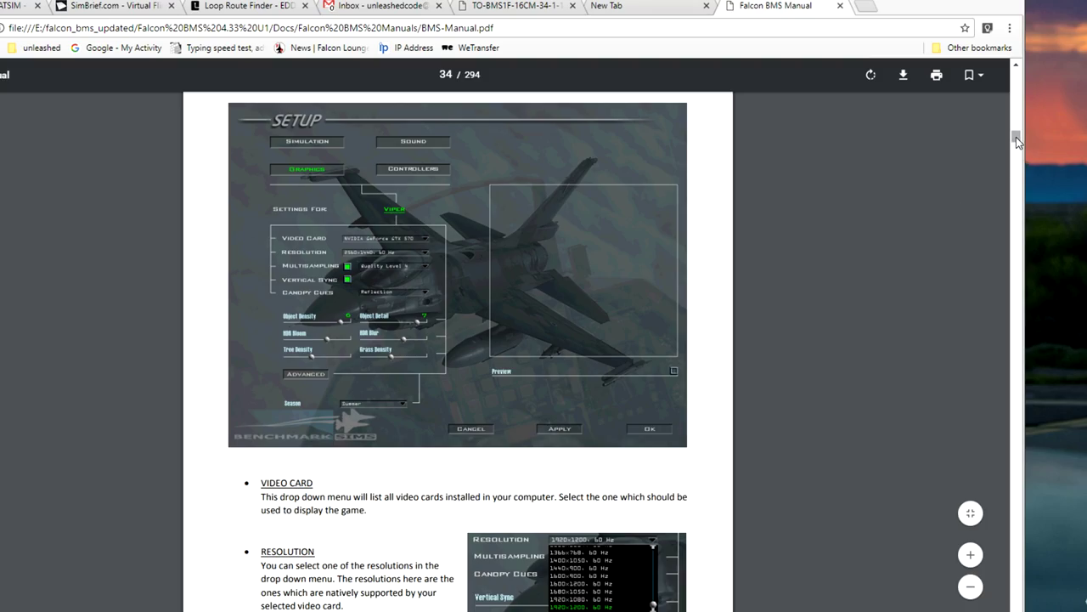
Go back in the Falcon BMS Manual PDF in the browser to section 4.3 on the Setup pages.
drag(1016, 137, 1019, 104)
scroll(798, 284, down, 20)
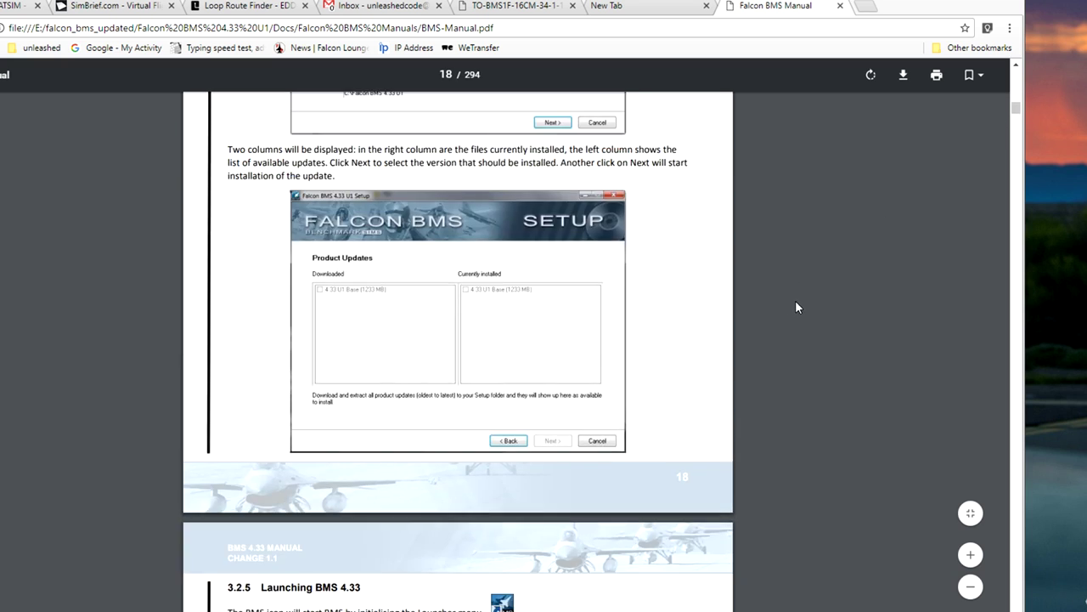
scroll(797, 308, down, 15)
scroll(799, 310, down, 20)
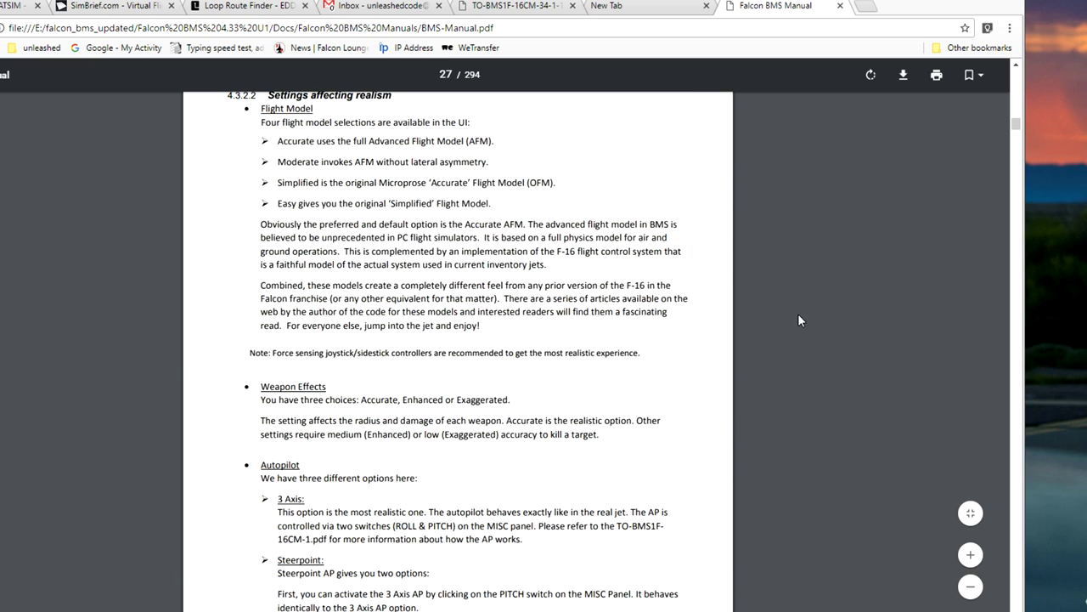
scroll(798, 320, up, 15)
scroll(798, 320, down, 12)
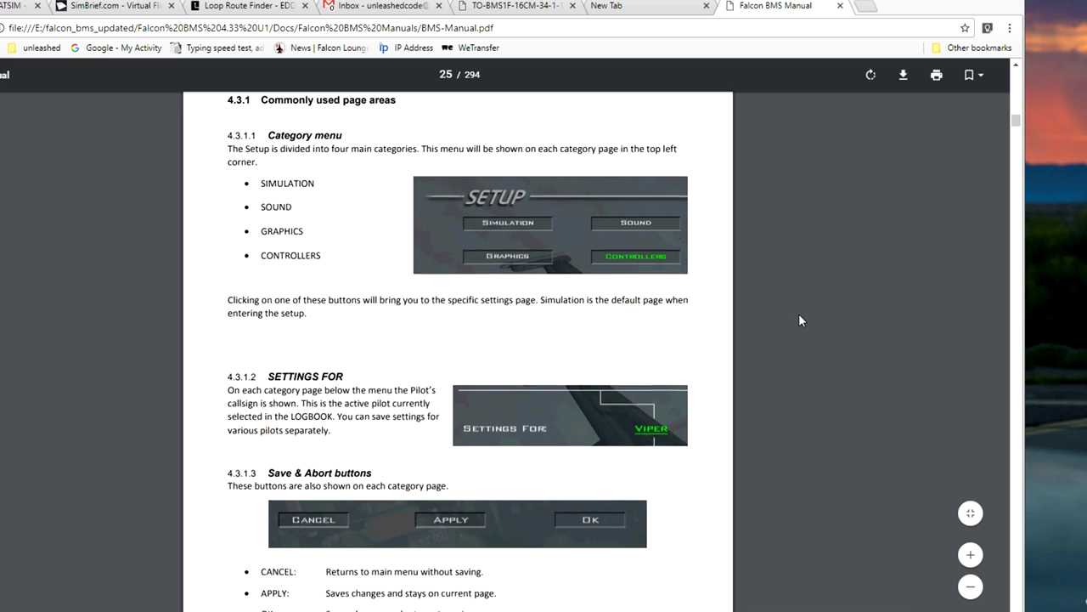
scroll(798, 320, up, 3)
scroll(317, 349, down, 3)
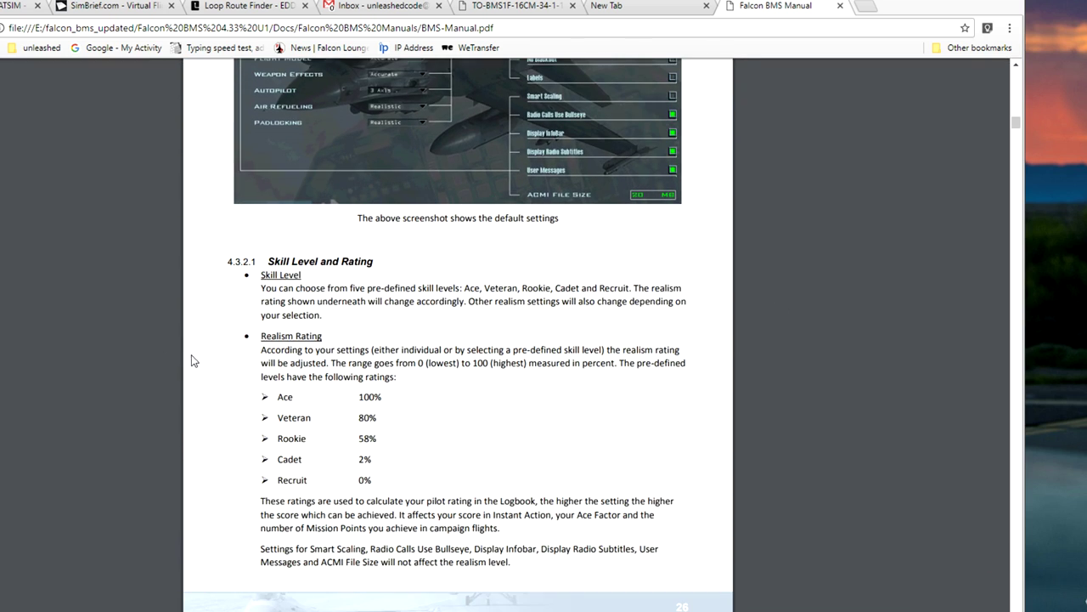
Read through the manual's Simulation settings, from Skill Level and Rating to Smart Scaling.
scroll(497, 403, down, 2)
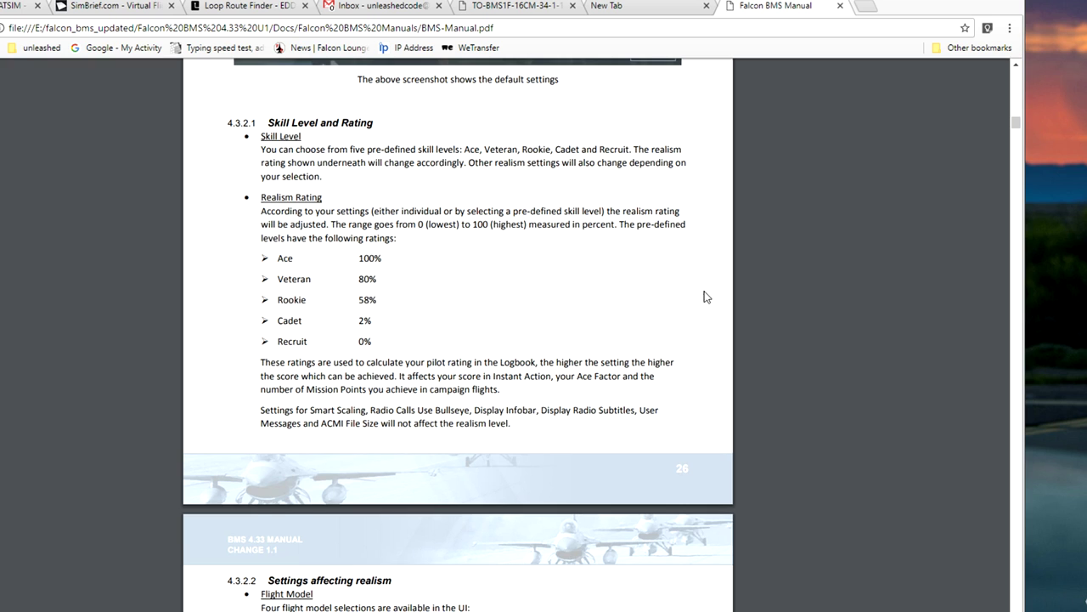
scroll(668, 327, down, 4)
scroll(669, 327, down, 5)
scroll(562, 183, up, 3)
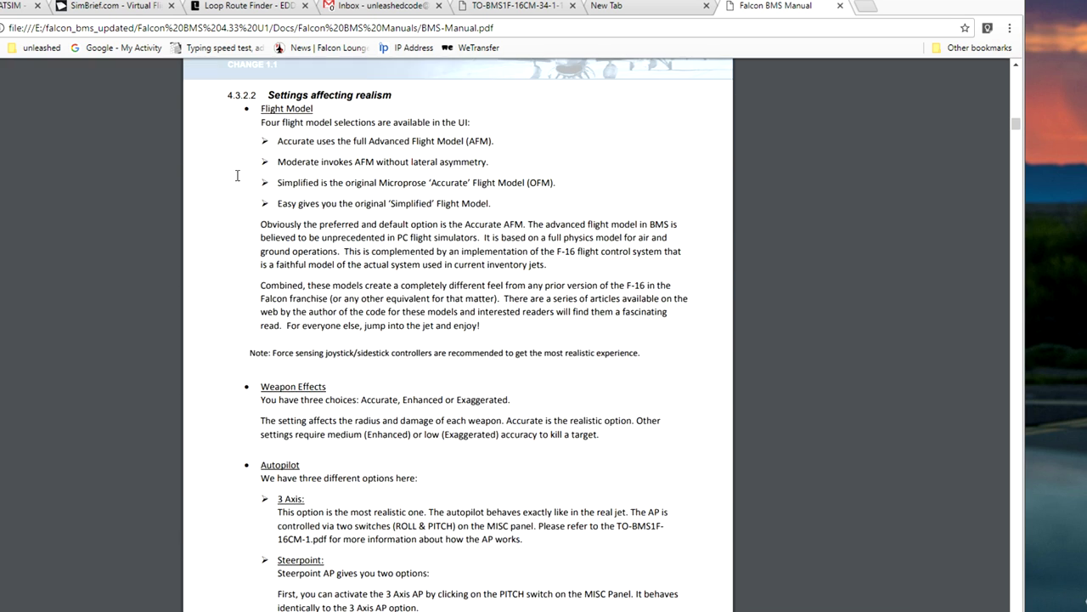
scroll(739, 322, down, 15)
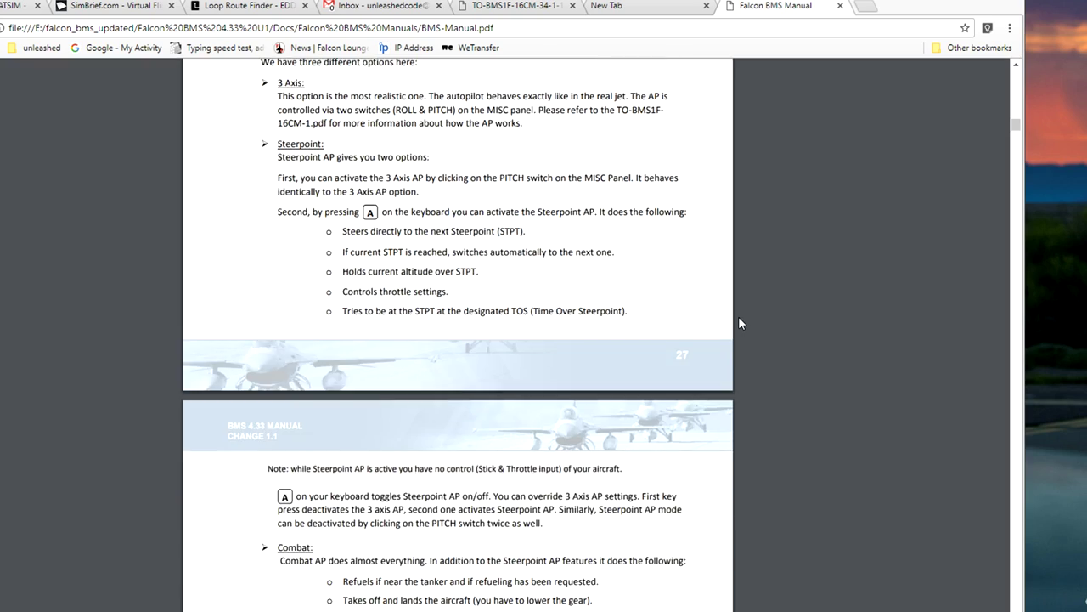
scroll(739, 322, down, 12)
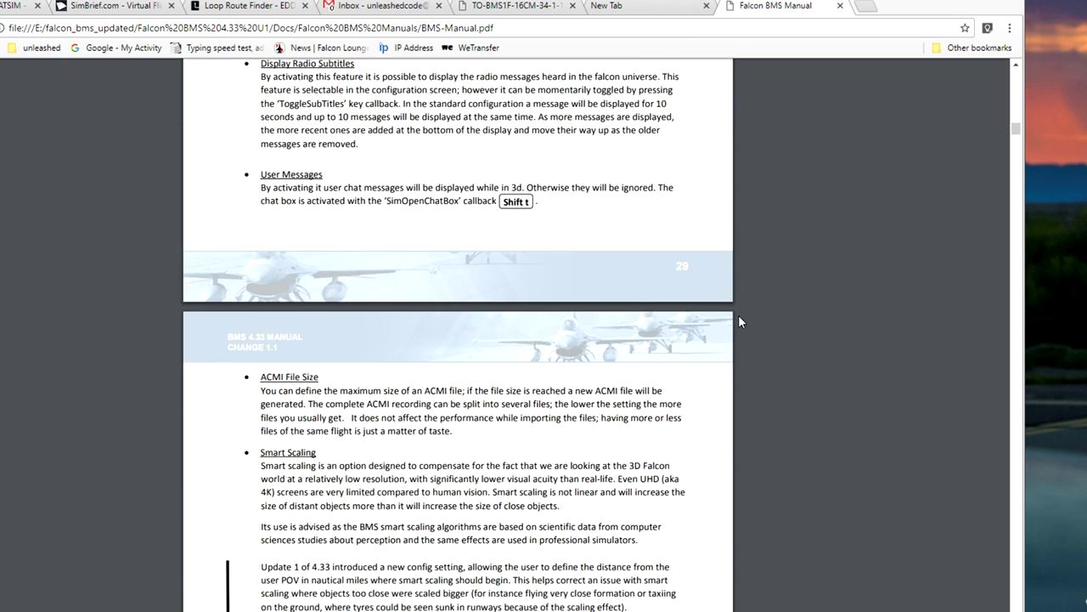
scroll(752, 288, down, 5)
scroll(752, 291, up, 5)
scroll(752, 291, down, 2)
scroll(748, 280, down, 1)
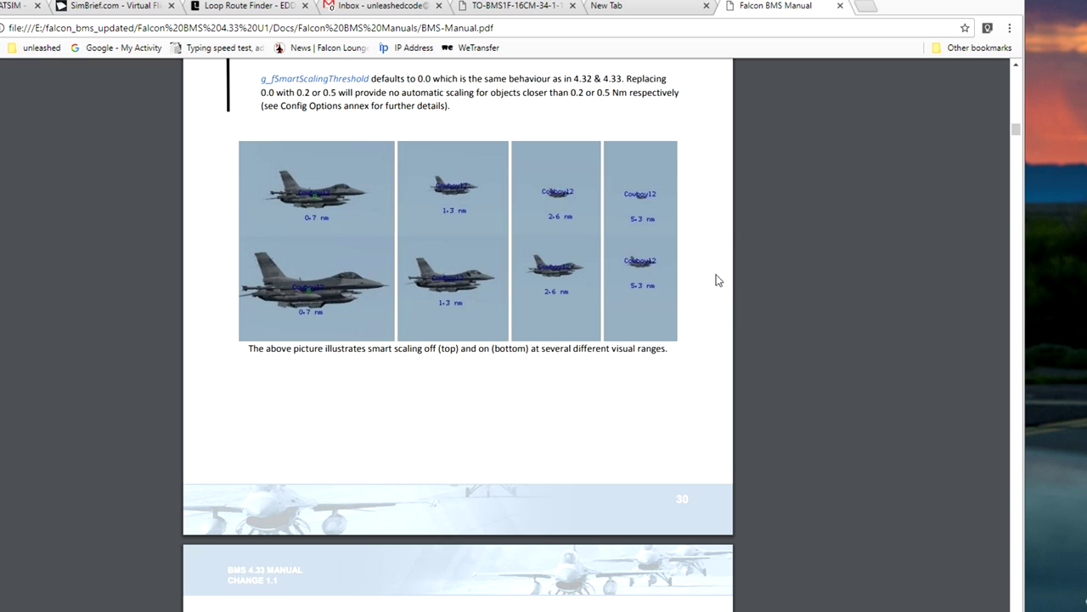
Skim the manual's Sound settings and continue to the Graphics page entries on resolution and multisampling.
scroll(731, 298, down, 5)
scroll(538, 176, down, 15)
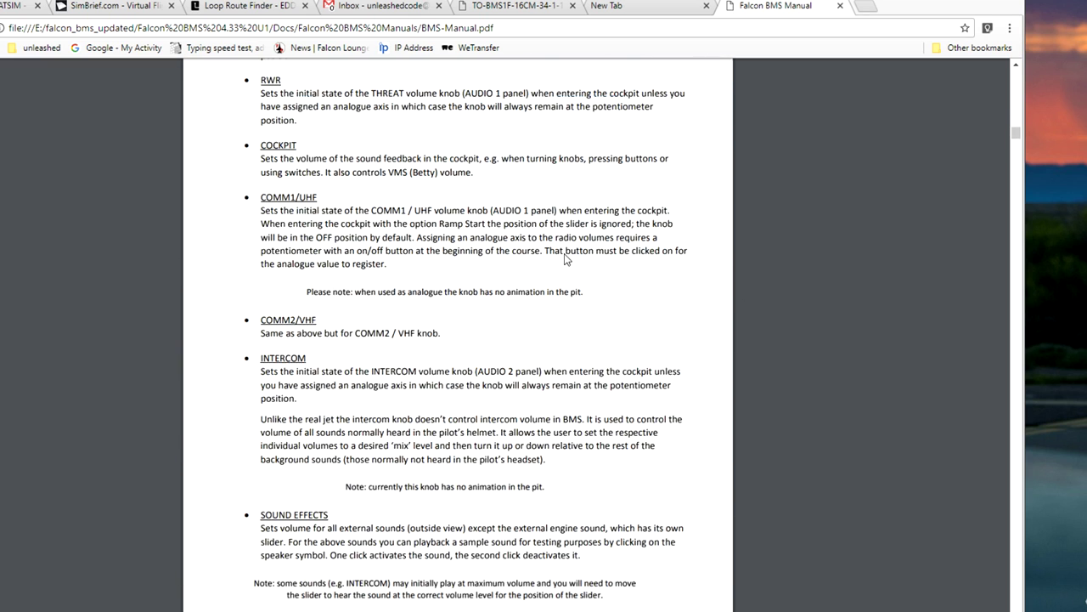
scroll(560, 277, up, 5)
scroll(507, 278, down, 3)
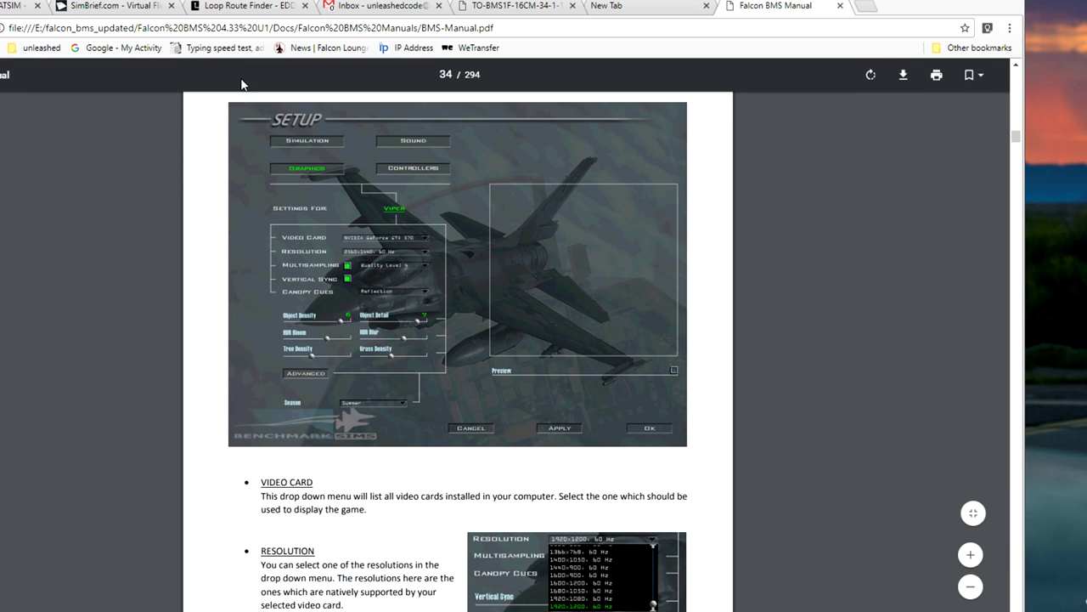
scroll(807, 409, down, 6)
scroll(794, 386, up, 2)
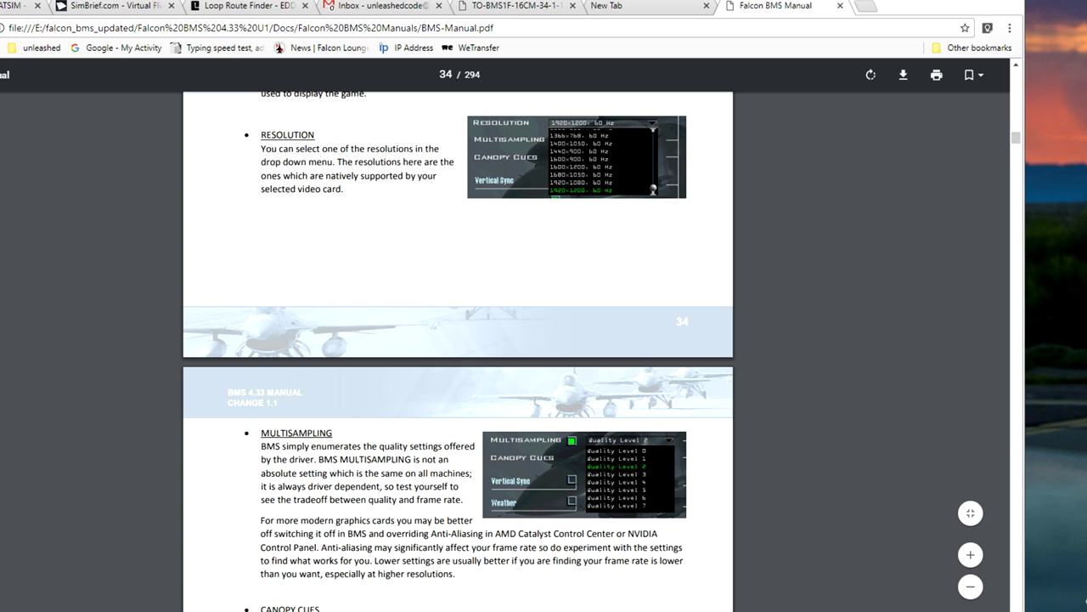
Switch to File Explorer, show the Falcon BMS Manuals folder inside Docs of Falcon BMS 4.33 U1, and move the window out of view.
key(alt+Tab)
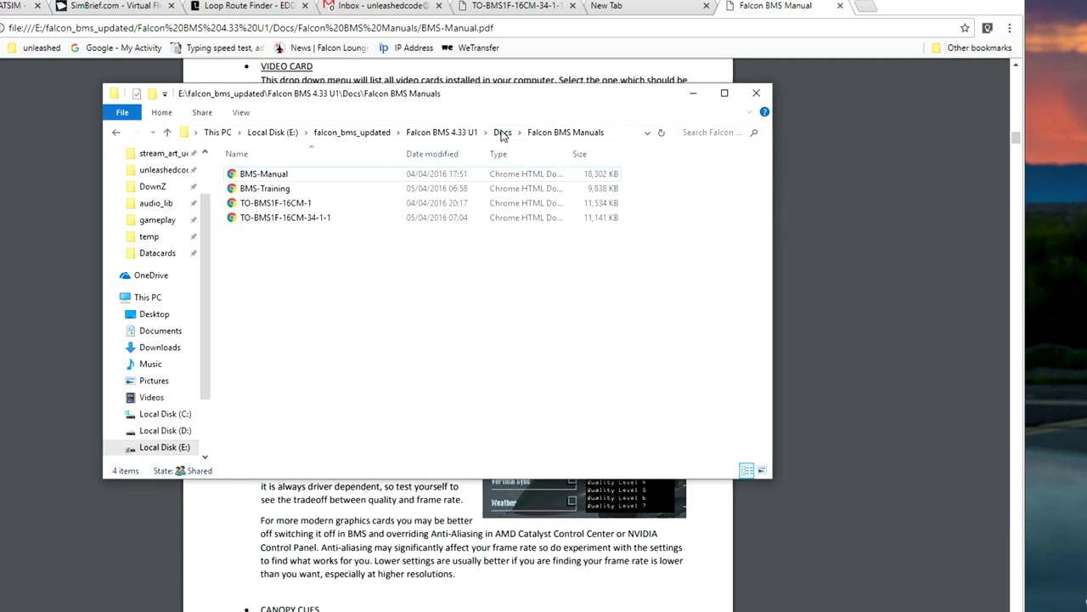
click(450, 133)
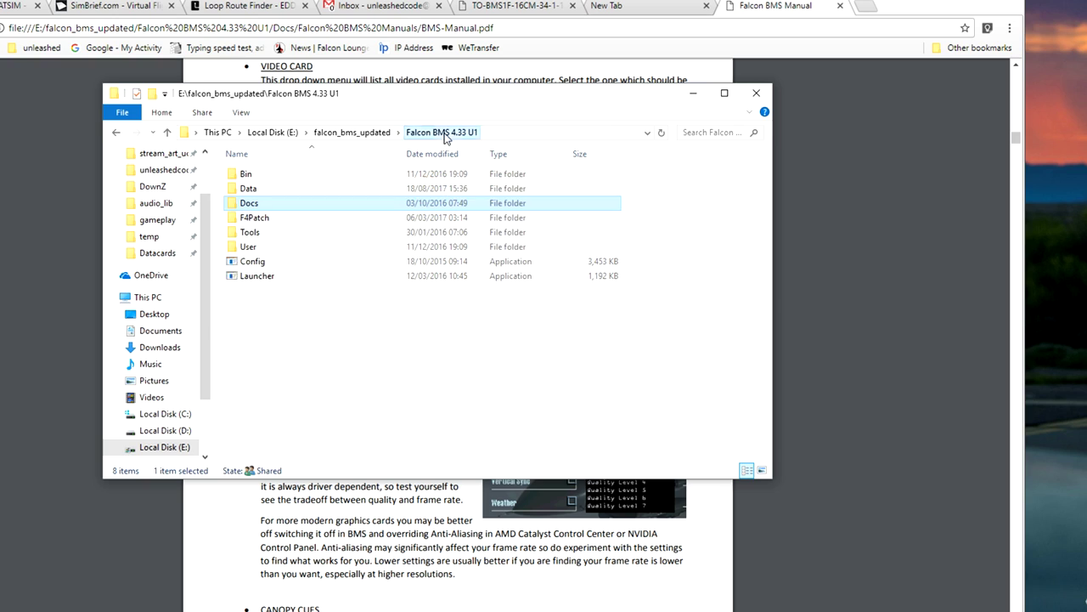
double_click(243, 207)
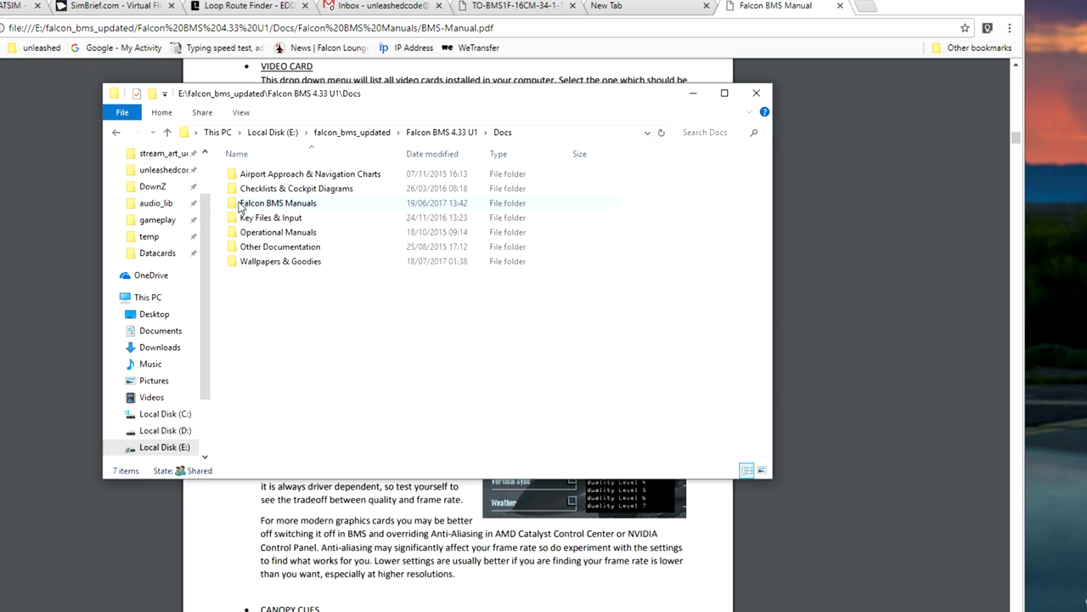
double_click(263, 205)
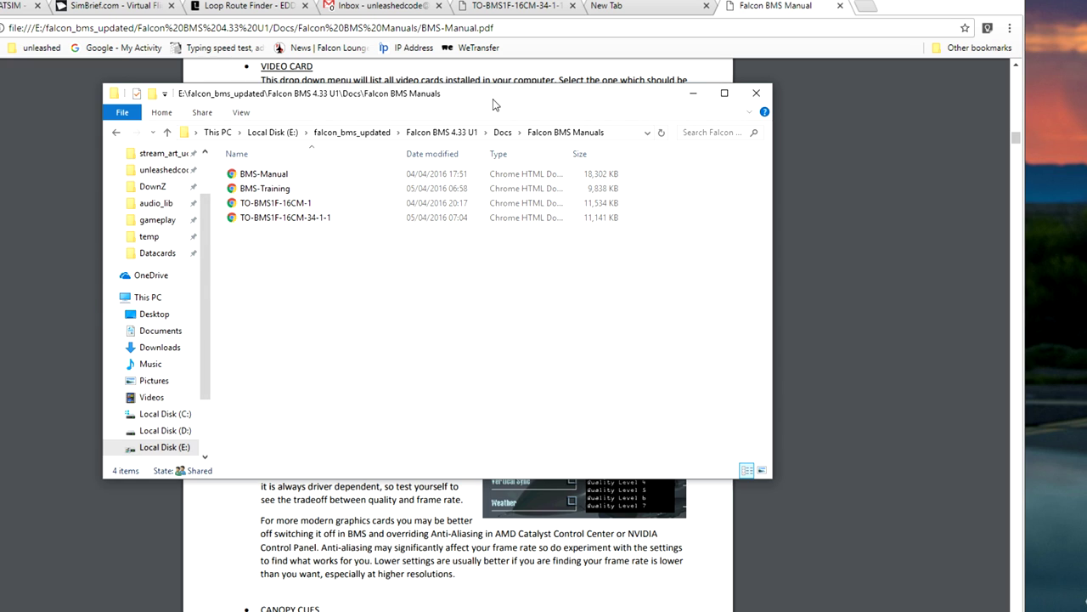
drag(493, 104, 1086, 106)
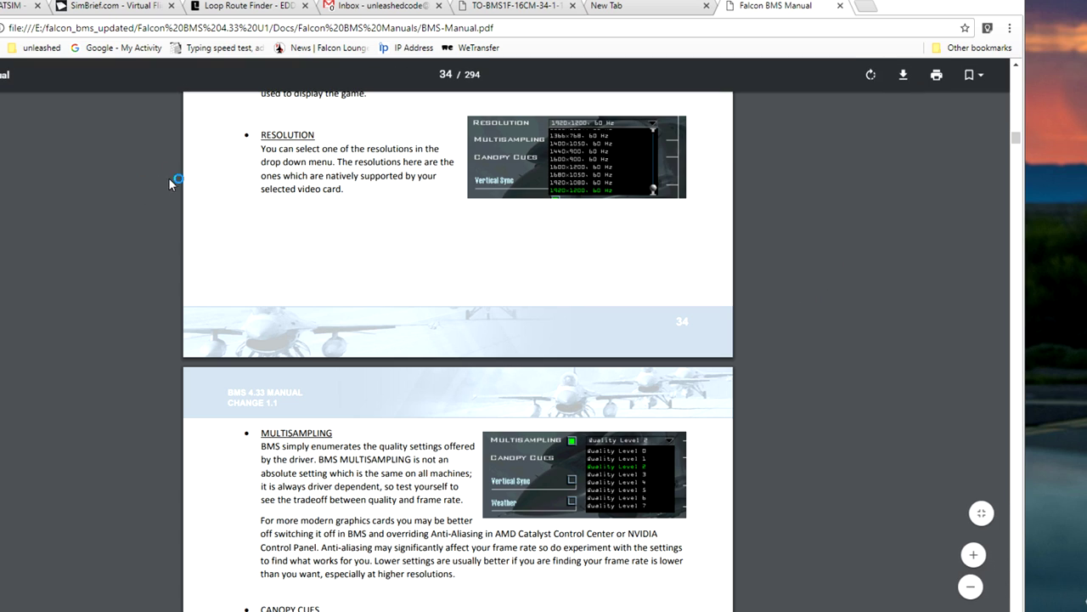
Return to the start of section 4.3.4 GRAPHICS page in the manual.
scroll(748, 274, up, 1)
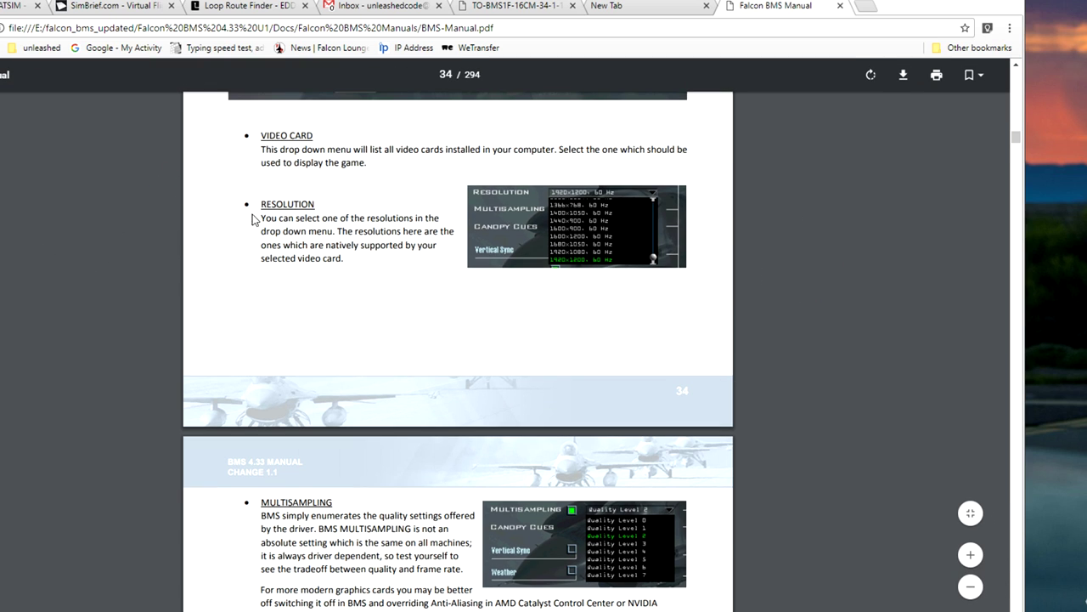
scroll(289, 244, up, 4)
scroll(286, 243, up, 2)
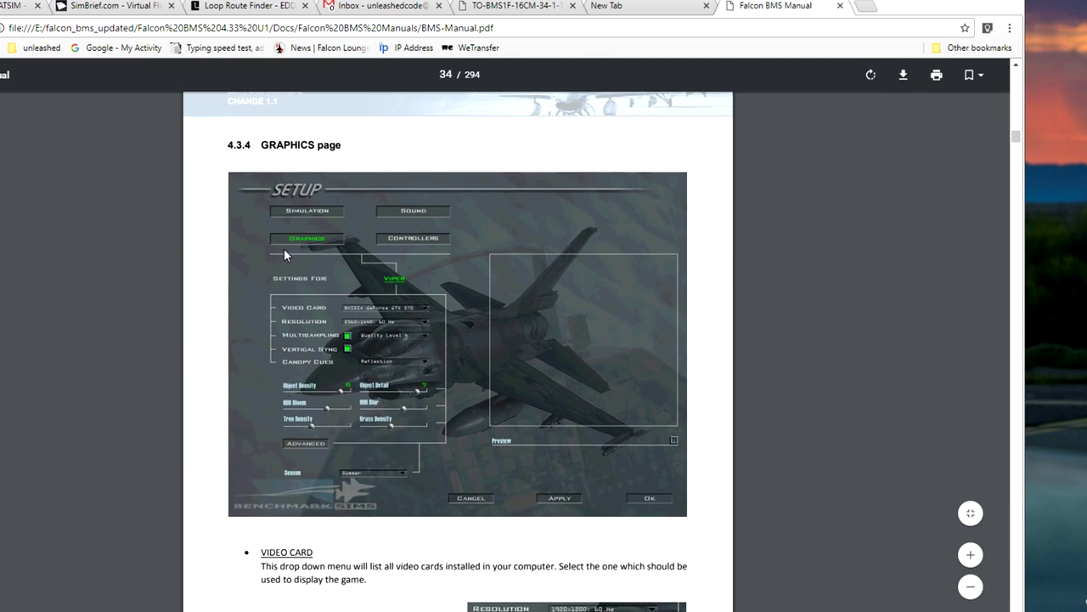
Read the manual's Graphics page entries on Video Card, Resolution, Multisampling and Canopy Cues, down to Object Density.
scroll(424, 352, down, 7)
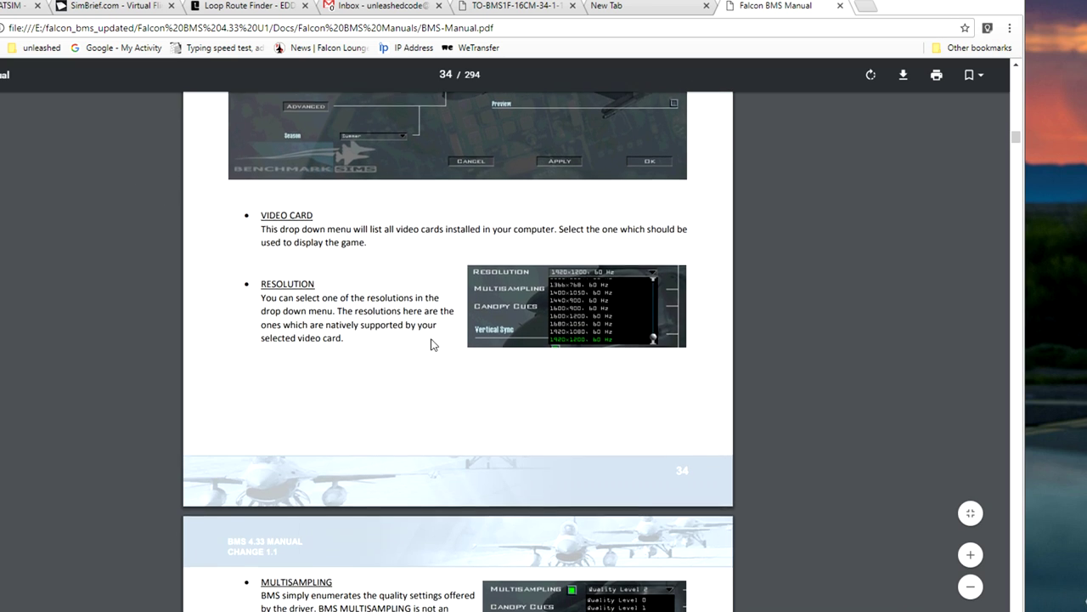
scroll(476, 357, down, 2)
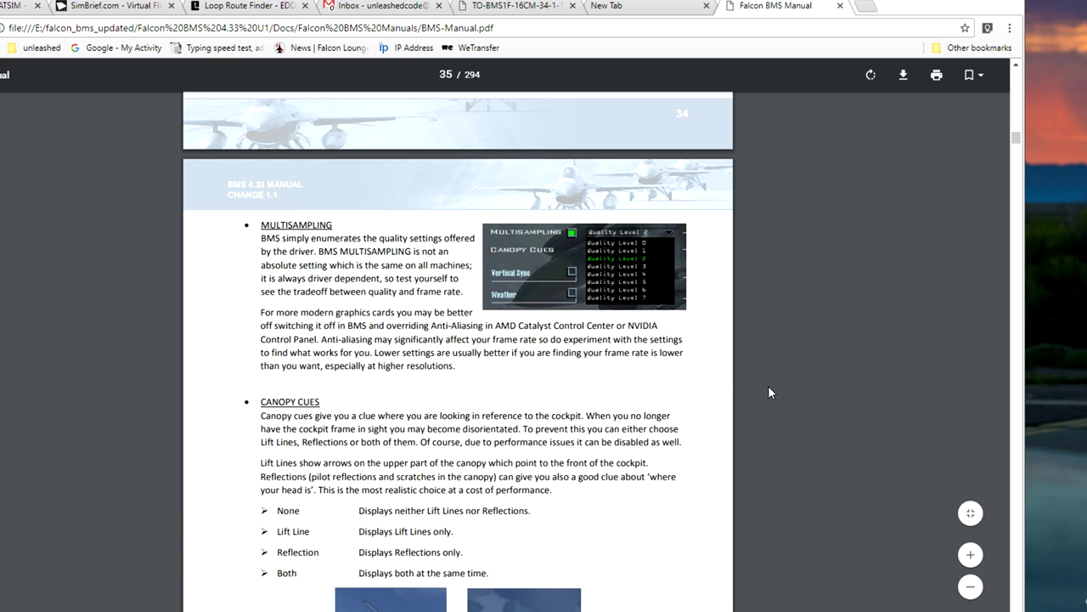
scroll(769, 387, down, 13)
scroll(769, 386, up, 5)
scroll(768, 386, up, 1)
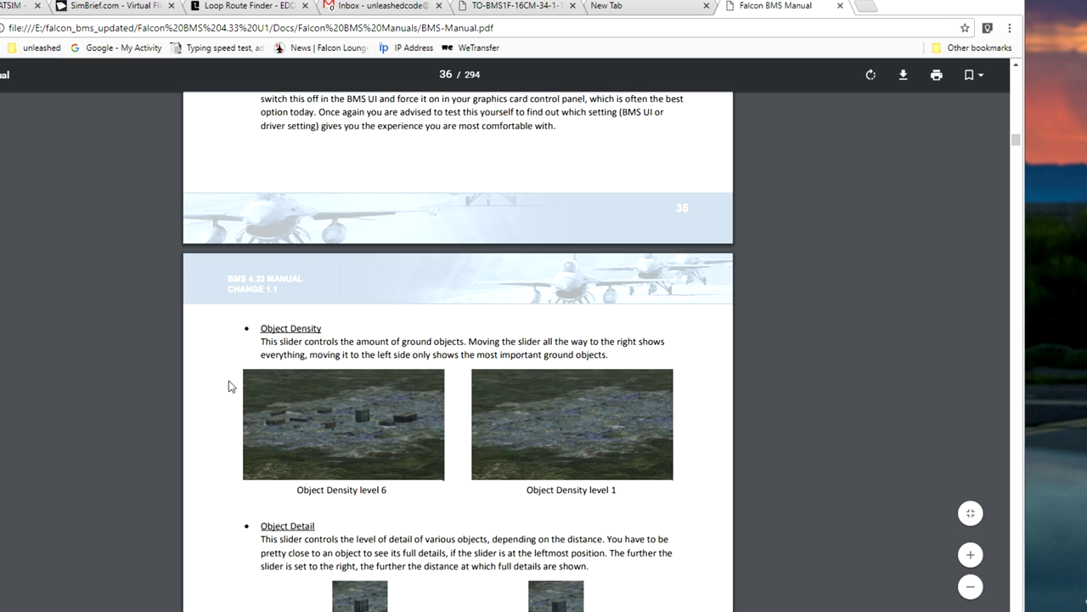
Read the manual's Graphics entries from Object Detail and HDR Bloom through Tree Density, Grass Density and Season.
scroll(702, 423, down, 1)
scroll(697, 408, down, 7)
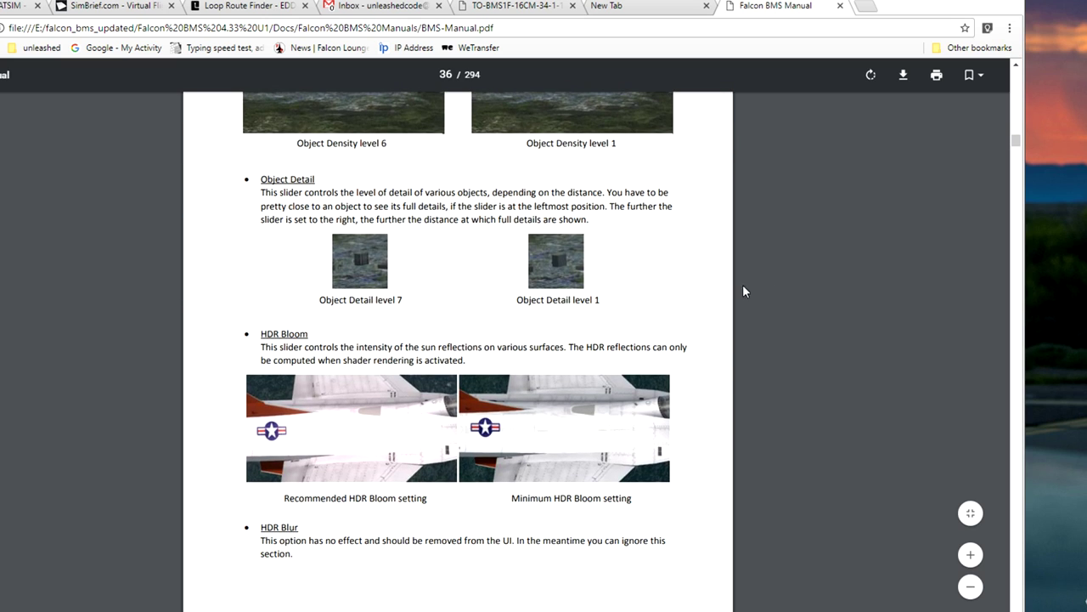
scroll(656, 358, down, 5)
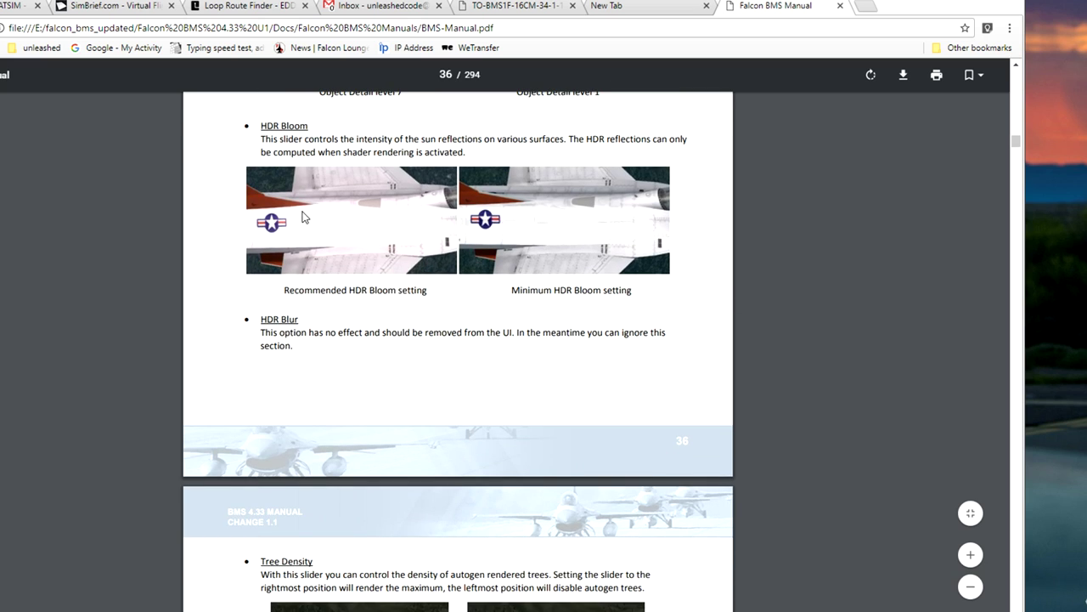
scroll(747, 302, down, 6)
scroll(712, 311, up, 5)
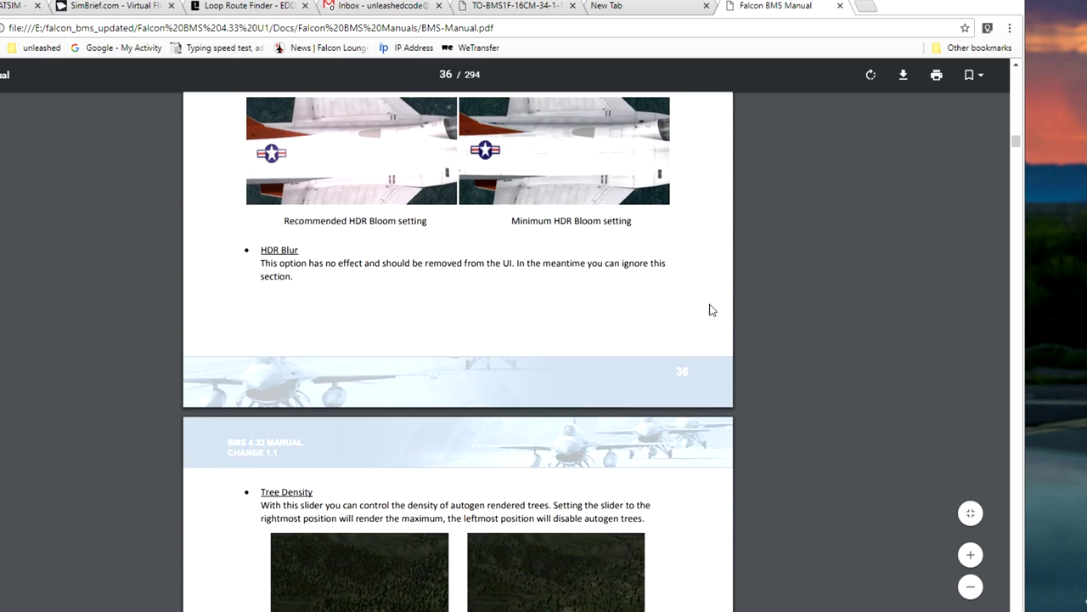
scroll(826, 387, down, 4)
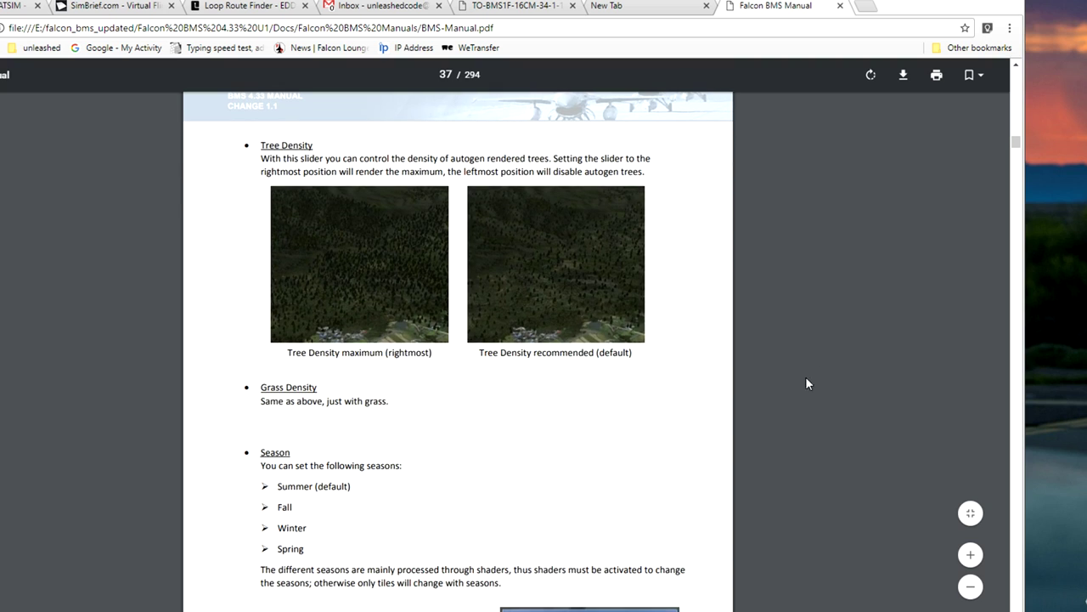
scroll(547, 297, up, 2)
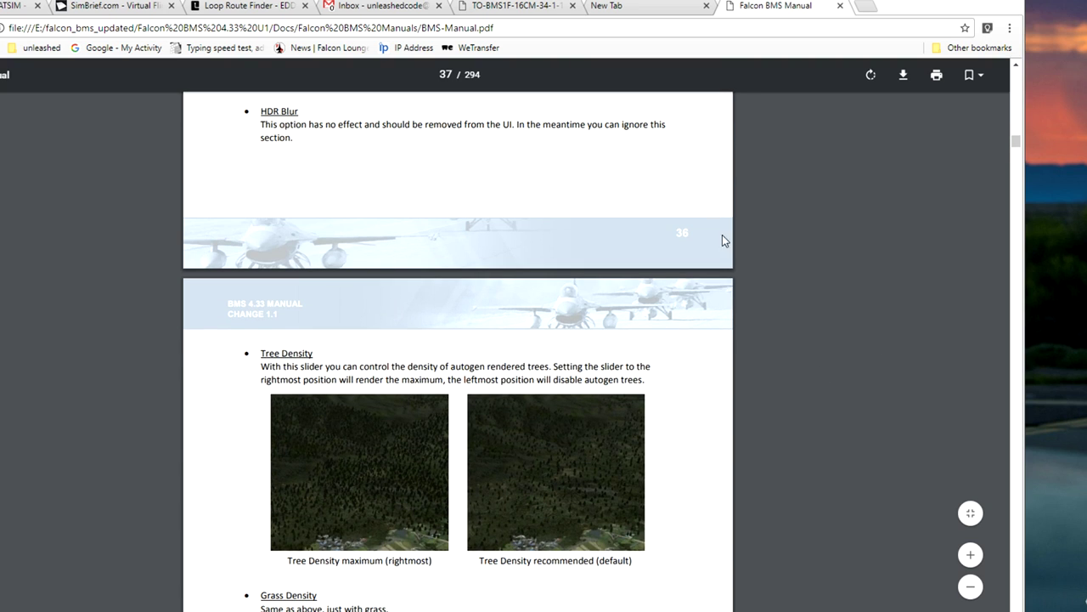
scroll(748, 323, down, 2)
scroll(762, 348, down, 2)
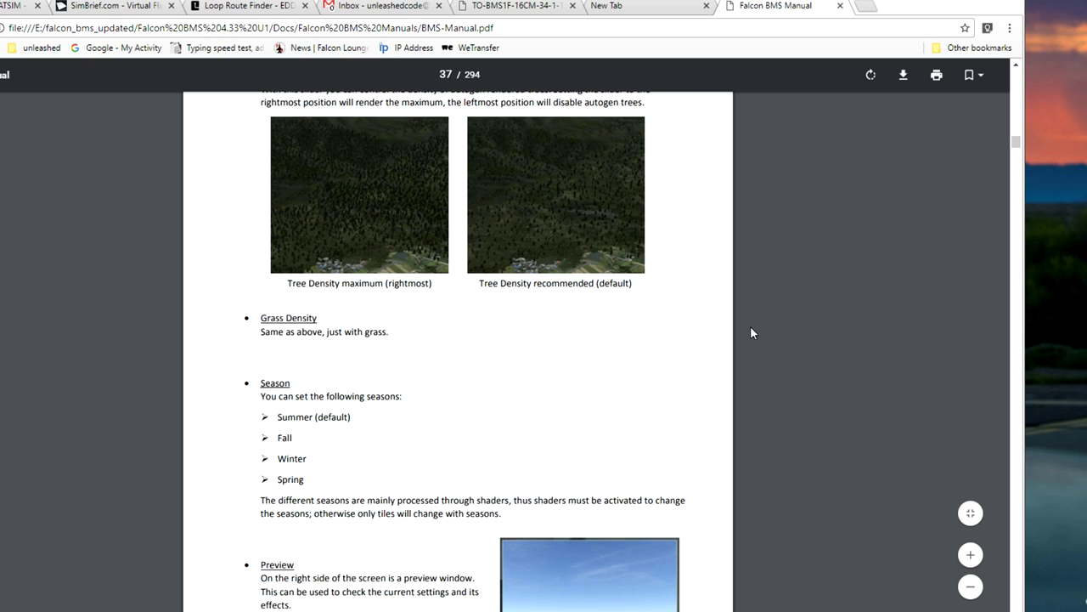
Skim the manual past the Graphics settings through the FLIGHT CONTROL section and the pages that follow.
scroll(751, 326, down, 8)
scroll(751, 333, down, 20)
scroll(750, 333, down, 20)
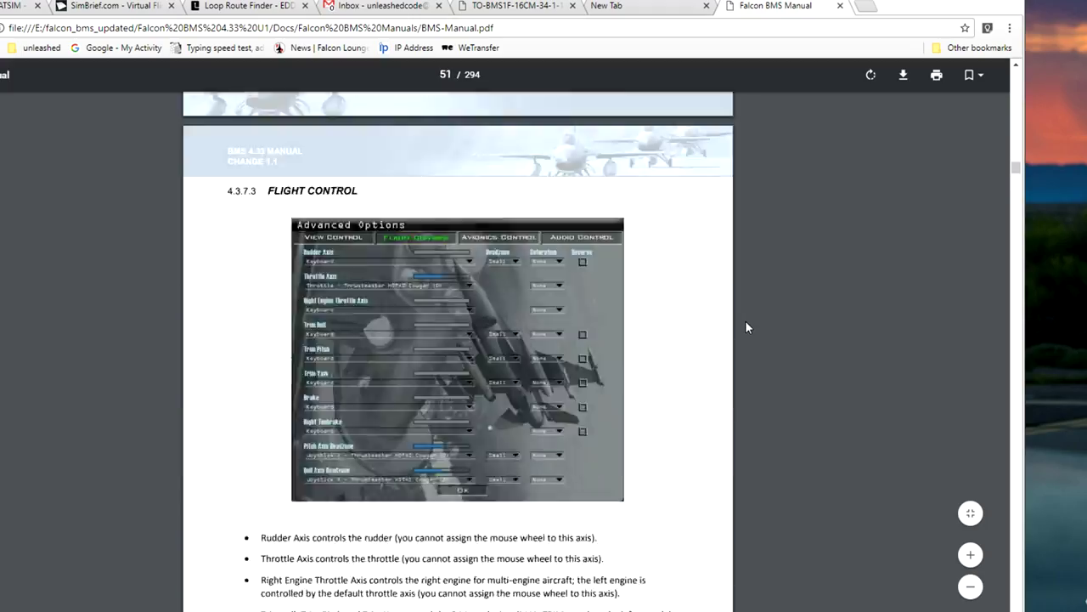
scroll(740, 314, down, 20)
scroll(740, 318, down, 20)
scroll(739, 318, down, 20)
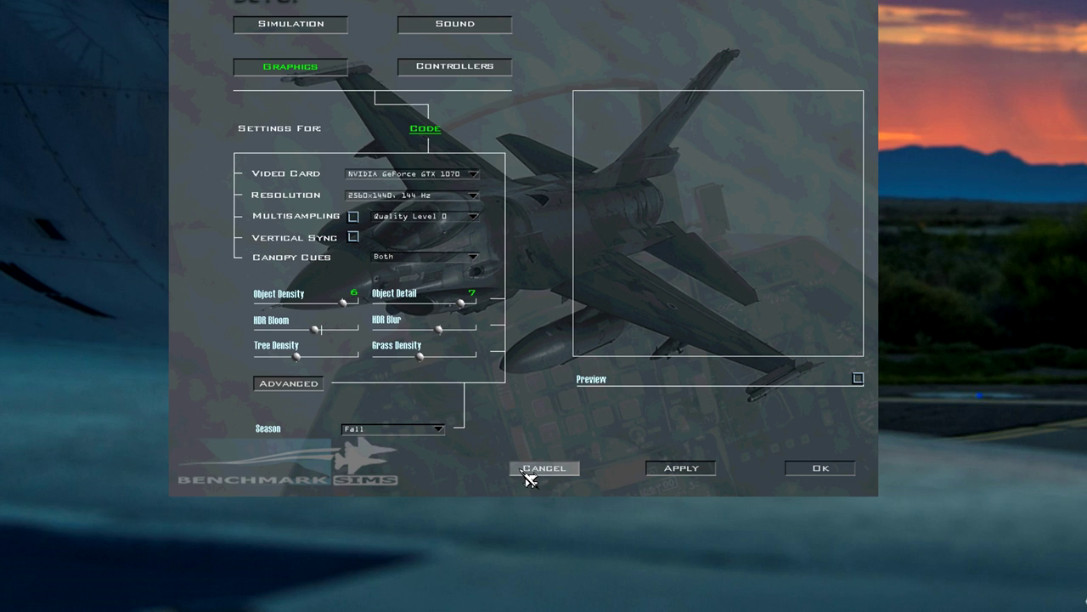
Switch to the Falcon BMS setup screen, show its Controllers page and cancel out of setup.
click(446, 68)
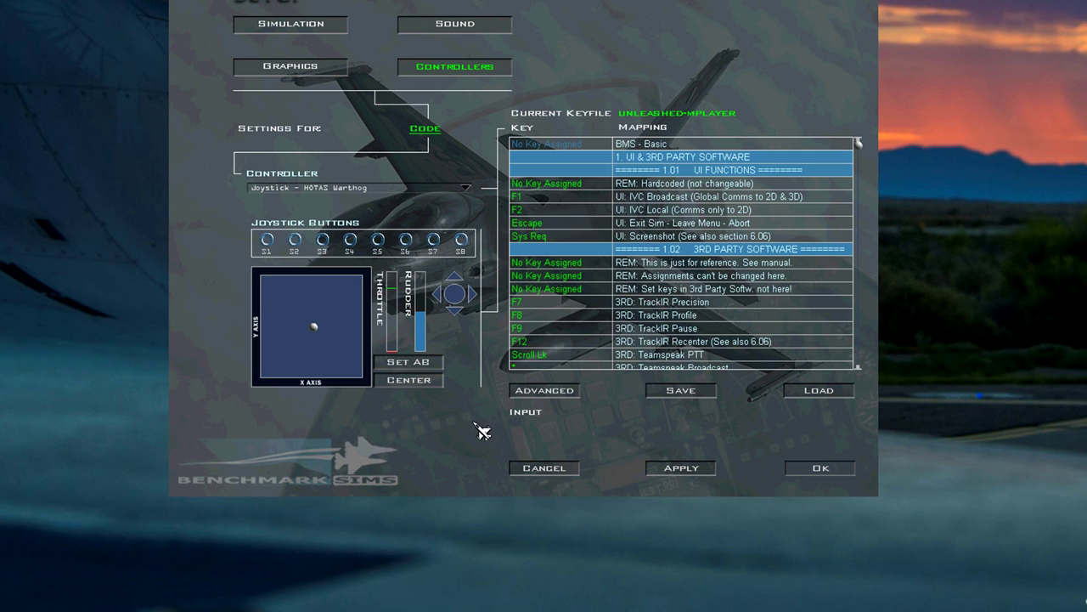
click(553, 480)
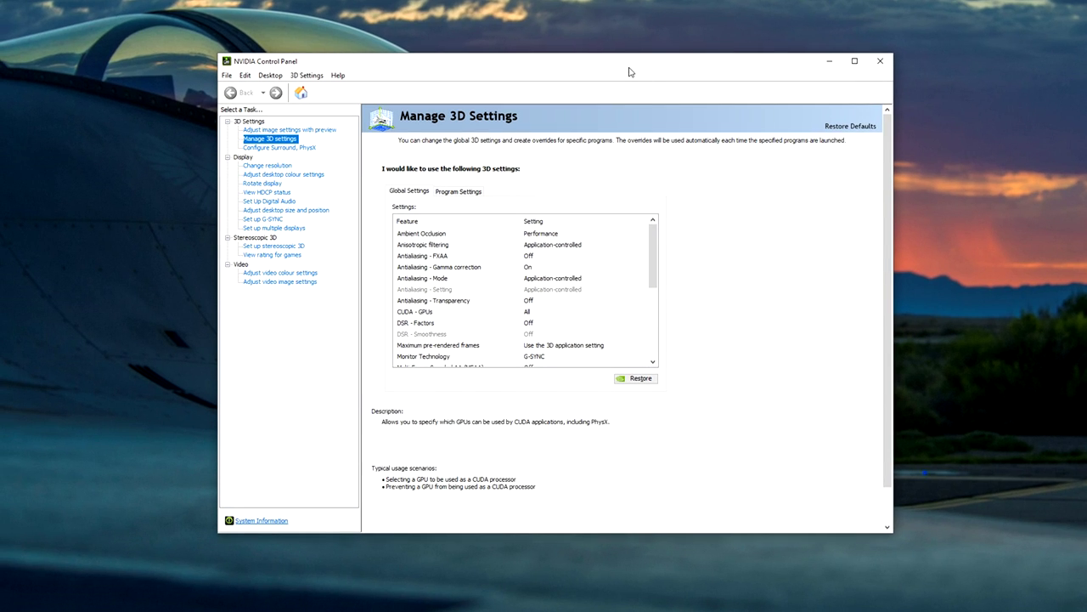
In NVIDIA Control Panel's Manage 3D Settings, show the program-specific settings and the falcon bms.exe entry in the program list.
drag(629, 73, 584, 90)
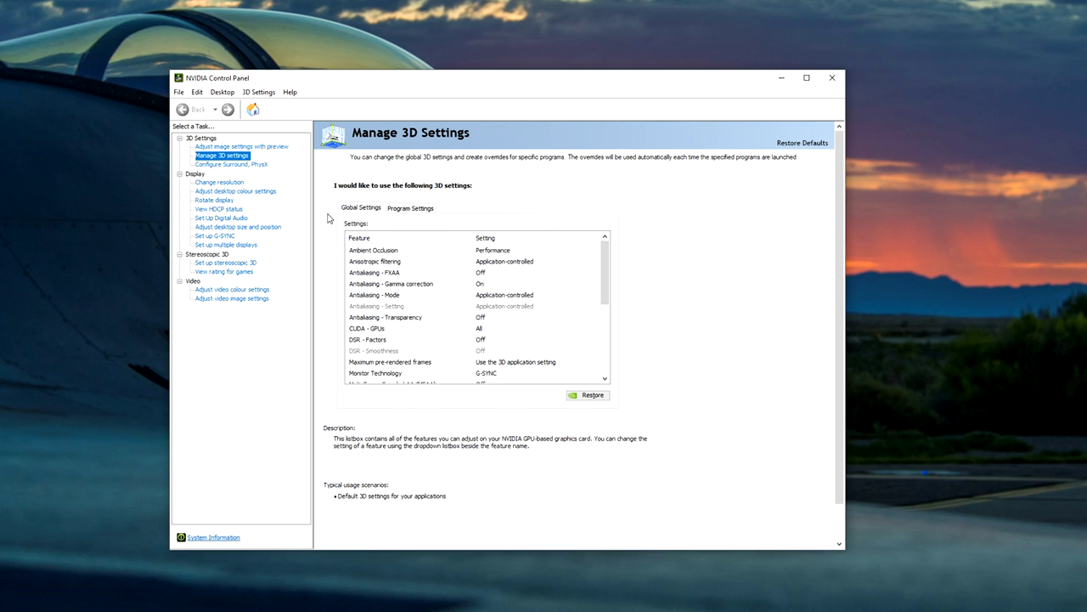
click(415, 208)
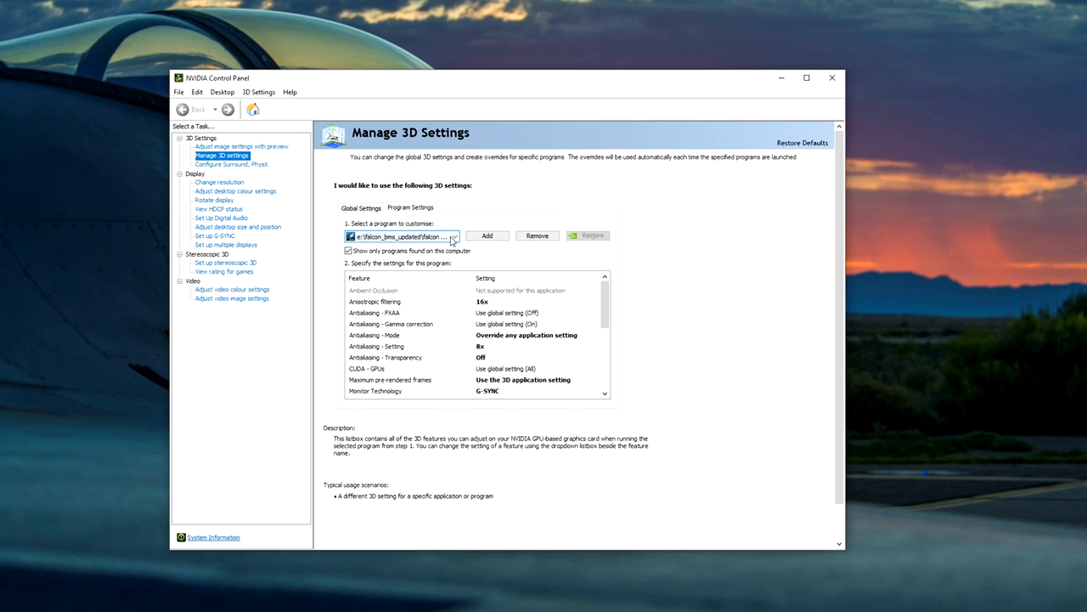
click(452, 237)
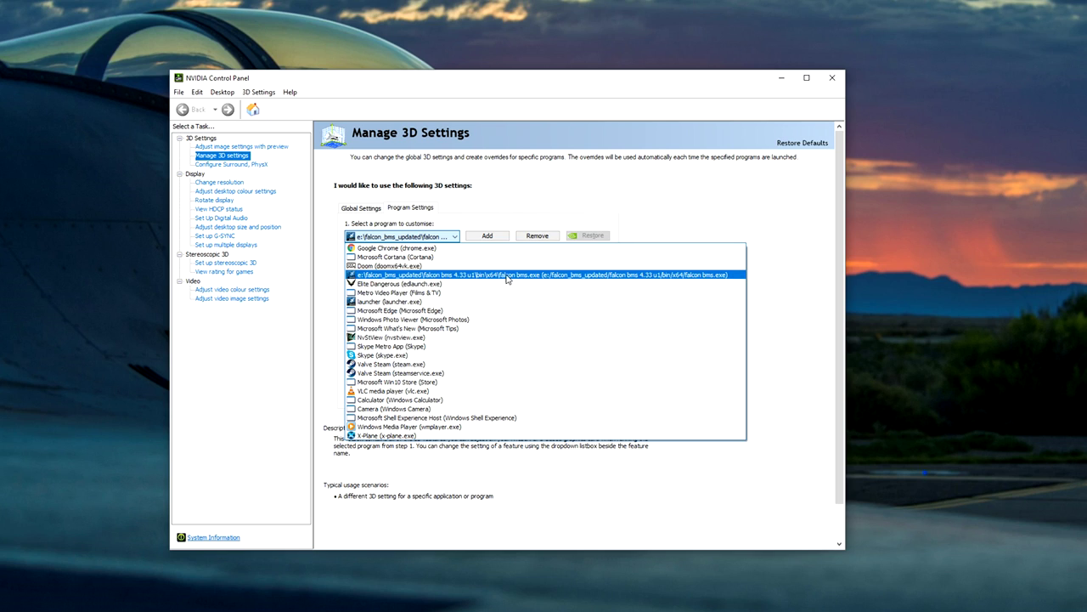
click(706, 192)
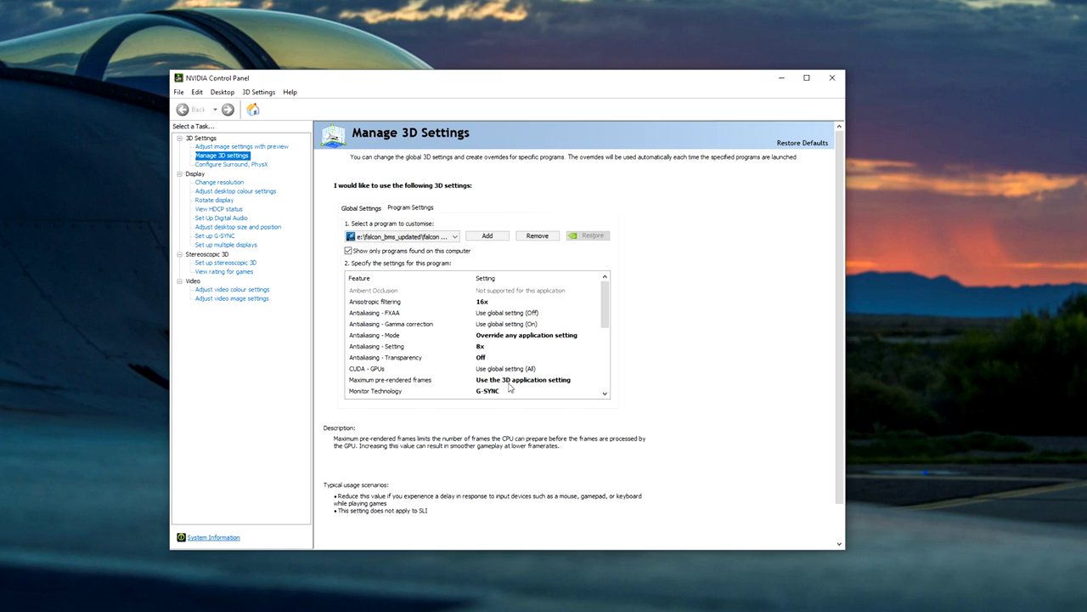
Review the remaining NVIDIA 3D settings for falcon bms.exe, including the options available for Power management mode.
drag(605, 321, 605, 345)
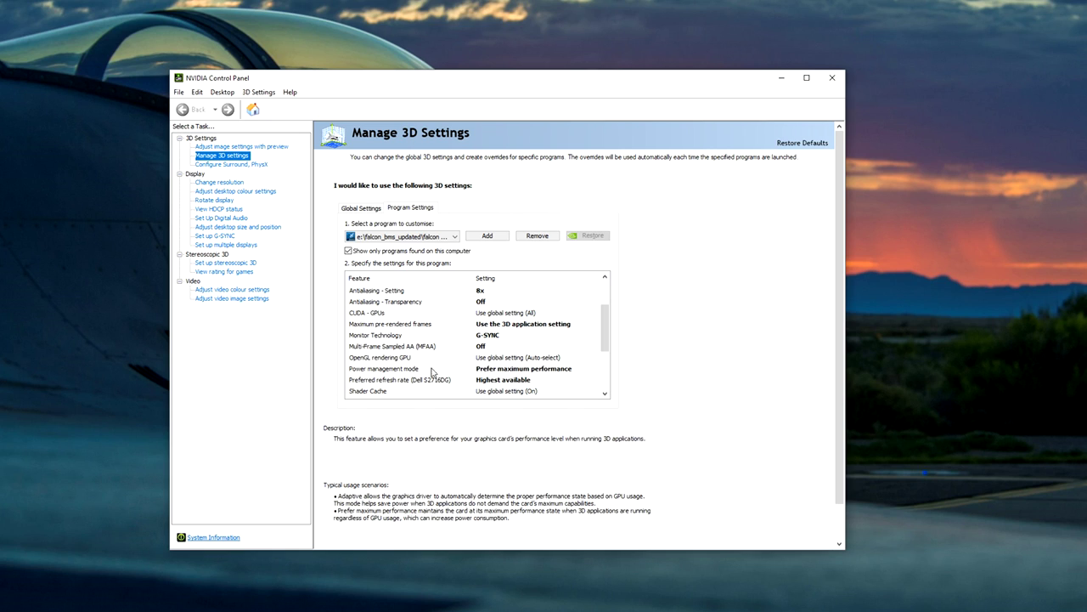
scroll(476, 340, down, 2)
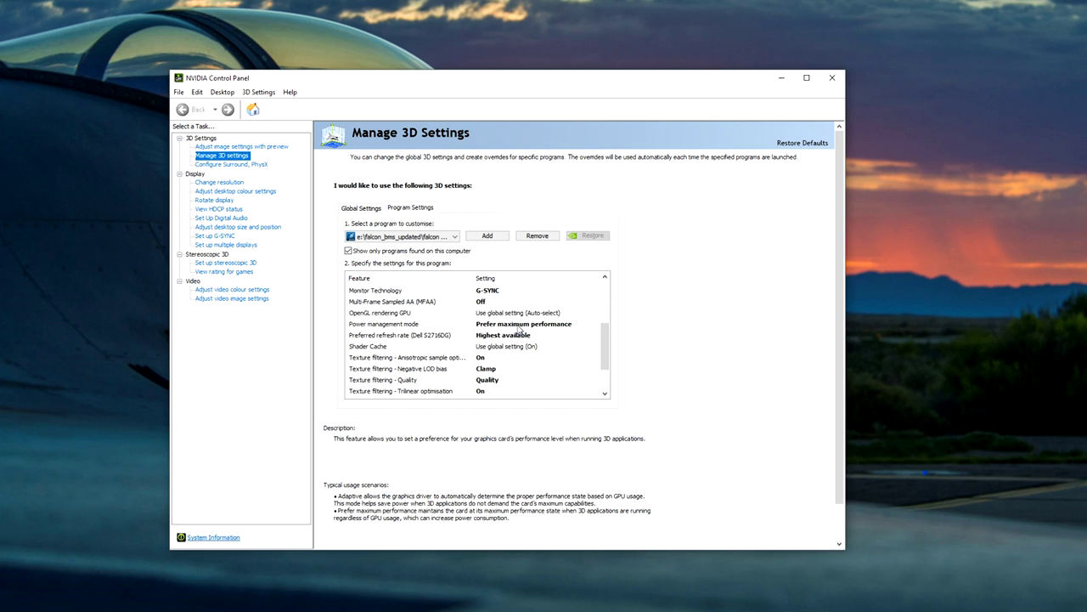
click(519, 326)
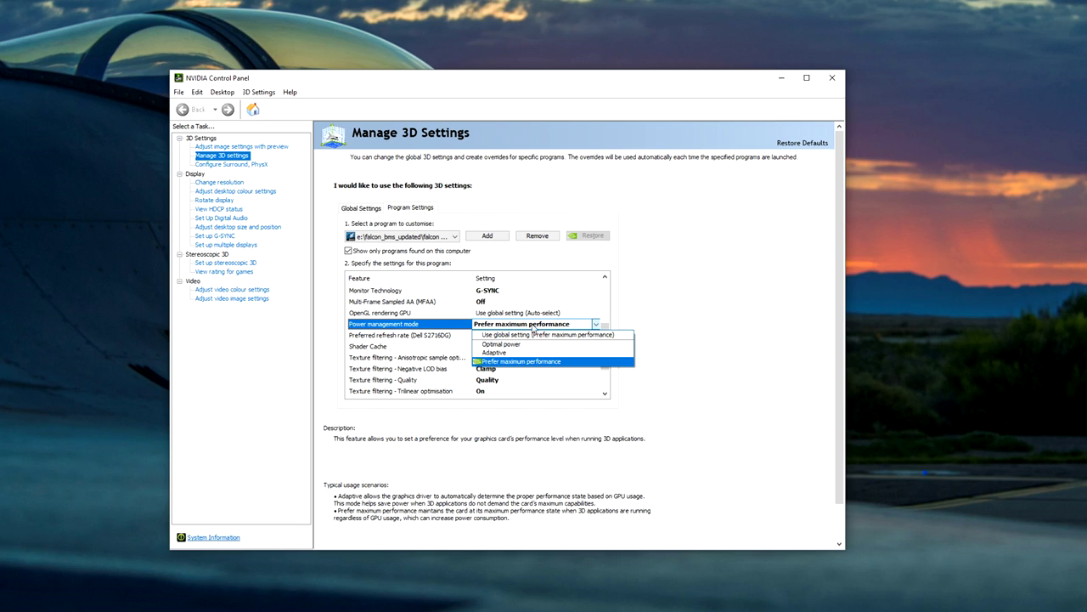
click(657, 322)
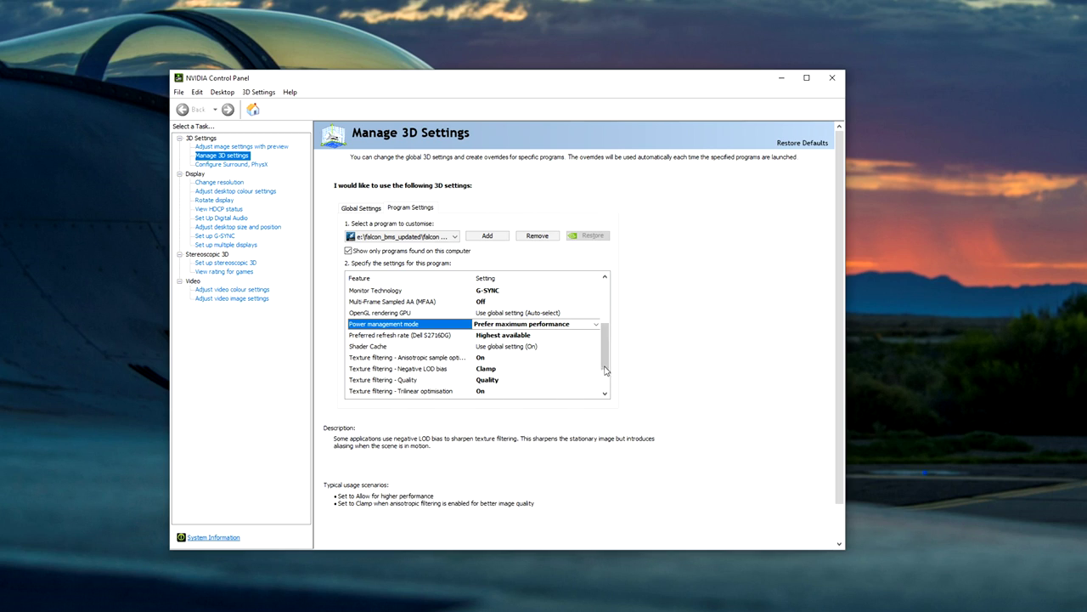
scroll(608, 359, down, 1)
scroll(609, 359, down, 3)
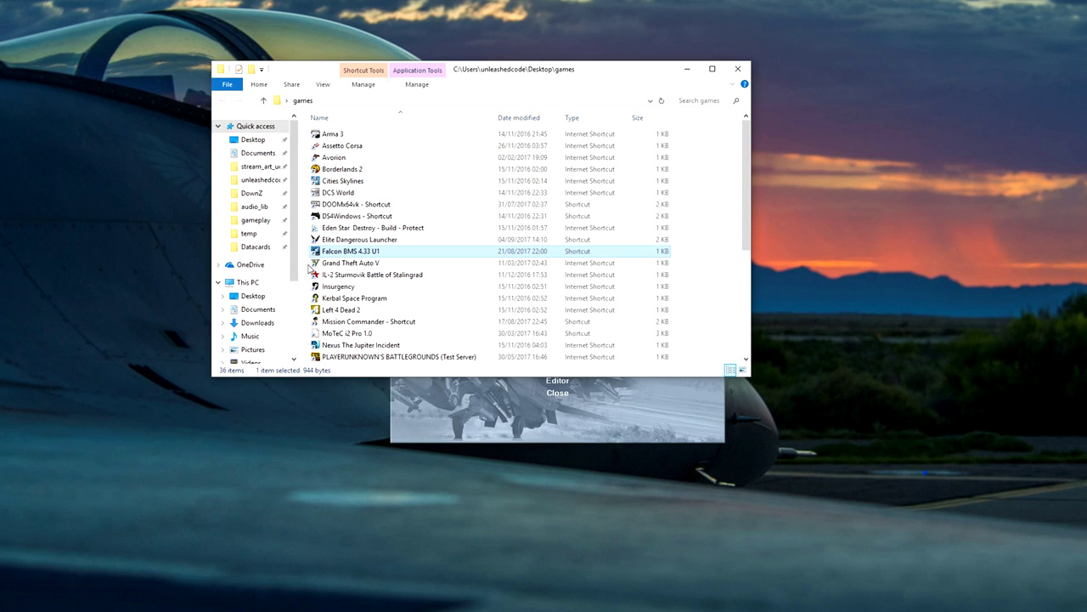
From the Falcon BMS 4.33 U1 shortcut's file location, go to User\Config and open falcon bms.cfg in Notepad++.
right_click(335, 248)
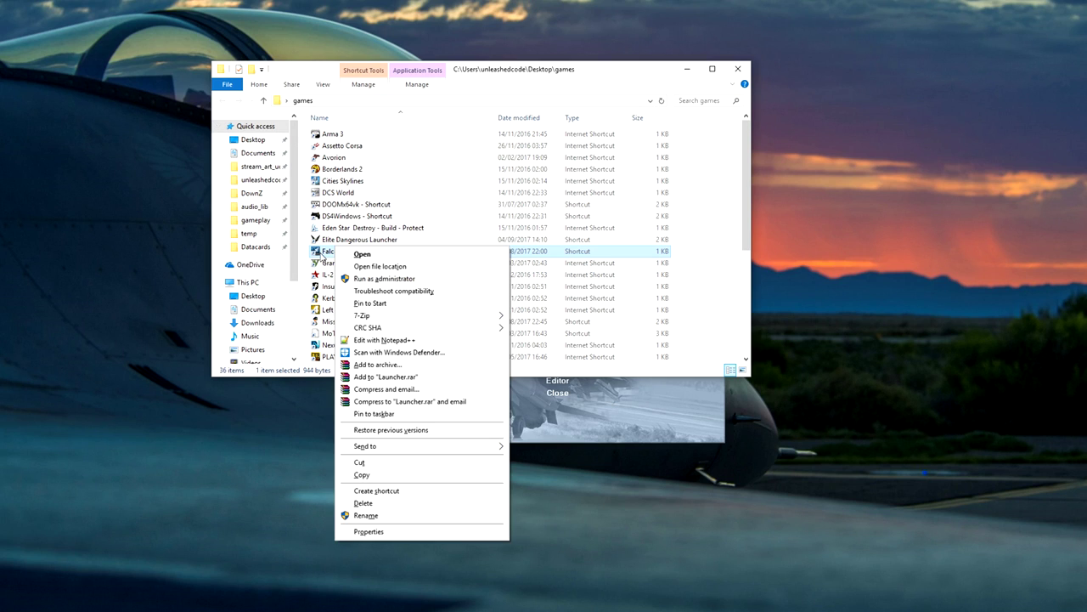
click(368, 267)
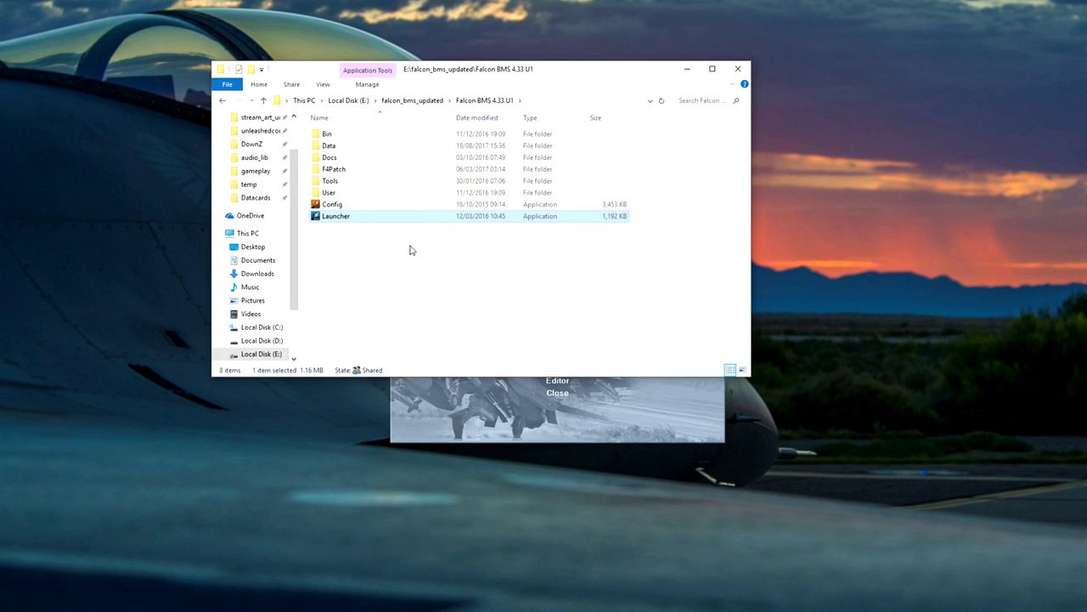
click(330, 195)
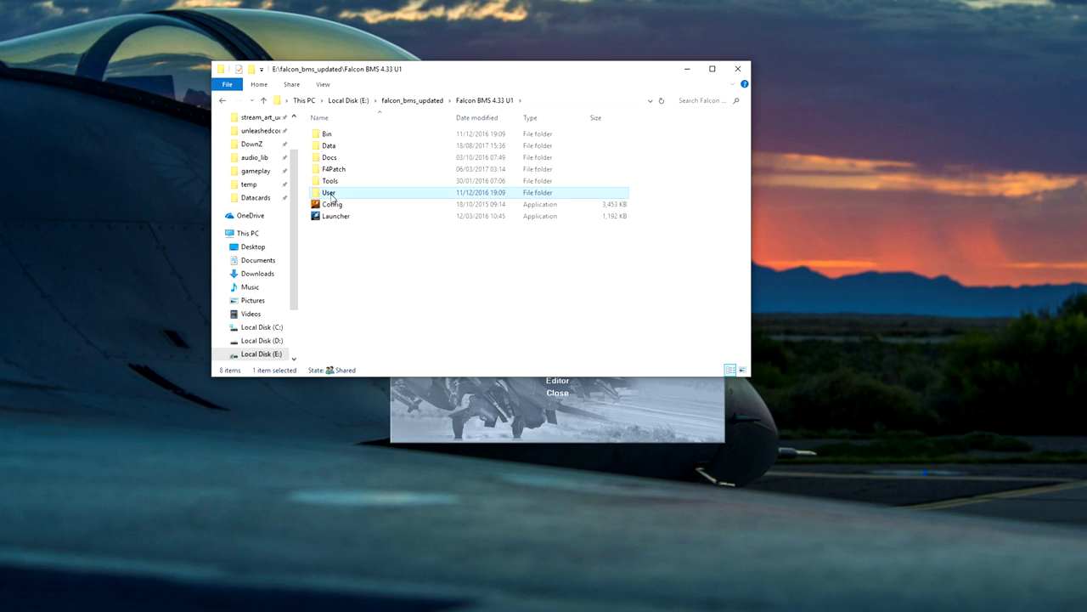
double_click(329, 196)
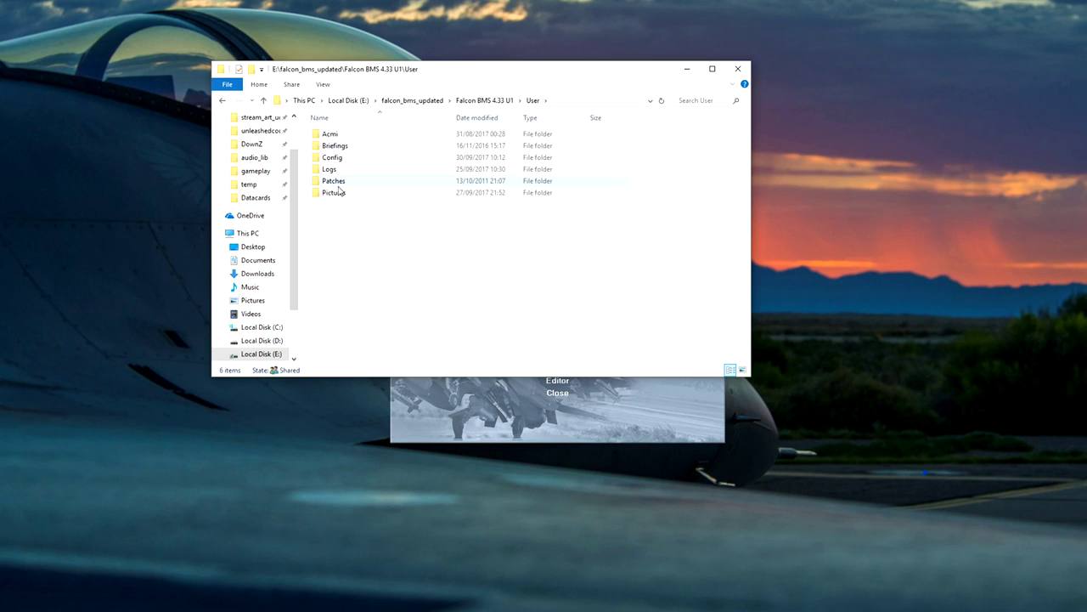
double_click(329, 158)
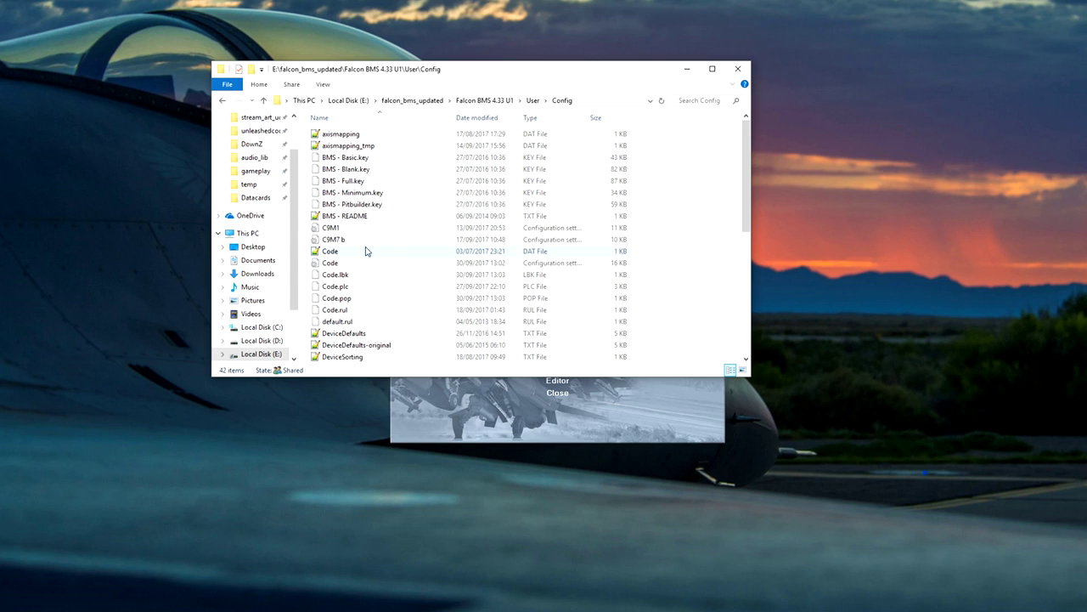
scroll(378, 247, down, 5)
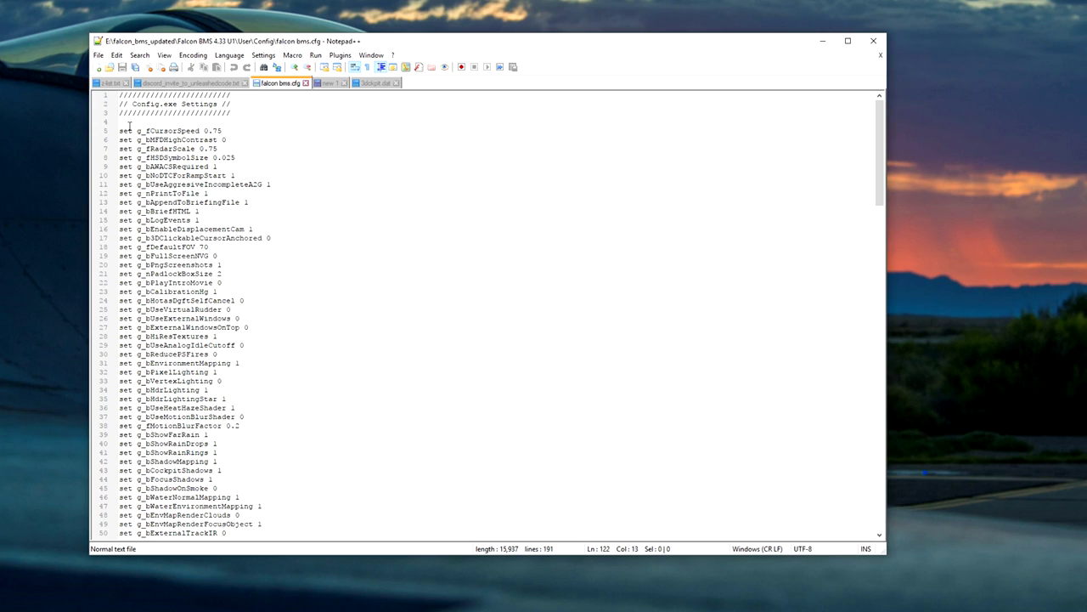
Move the falcon bms.cfg window aside, show the launcher's Falcon BMS Config utility alongside it, and close the utility.
scroll(272, 231, down, 1)
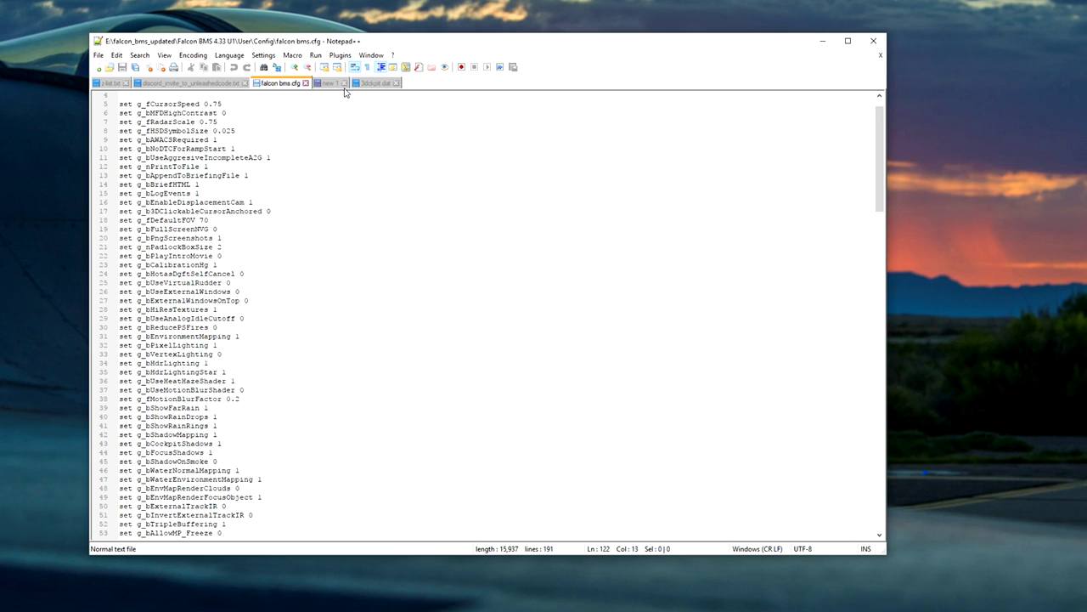
drag(361, 45, 226, 359)
click(558, 306)
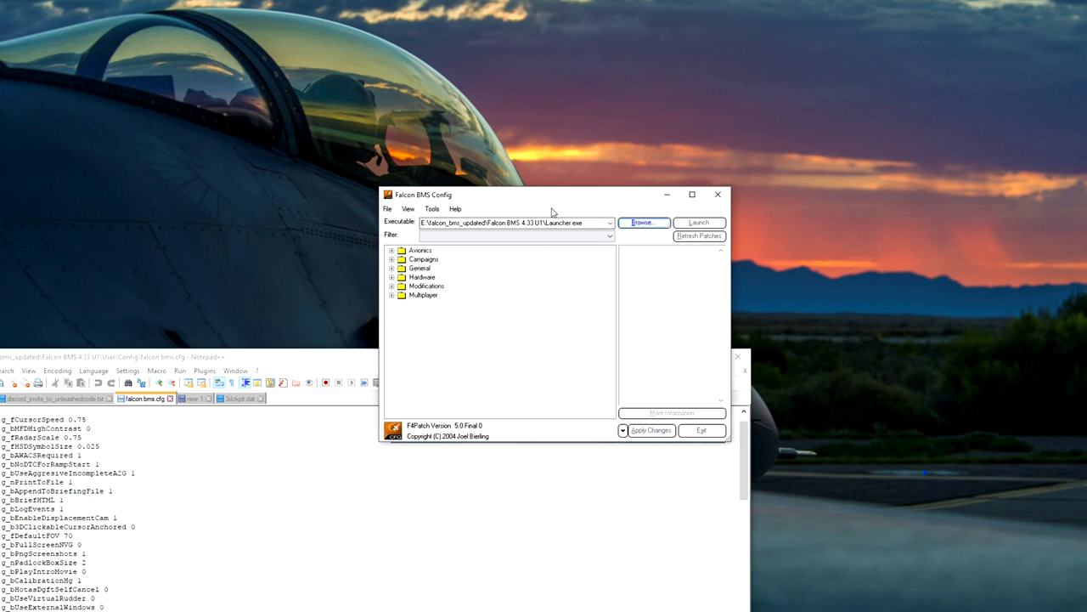
drag(566, 202, 608, 52)
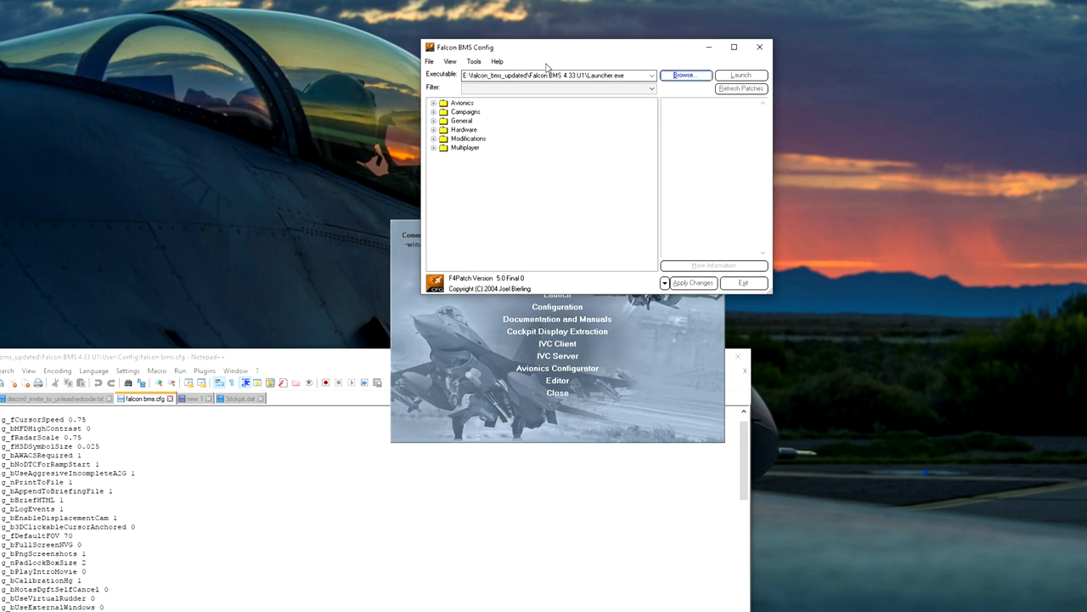
click(759, 47)
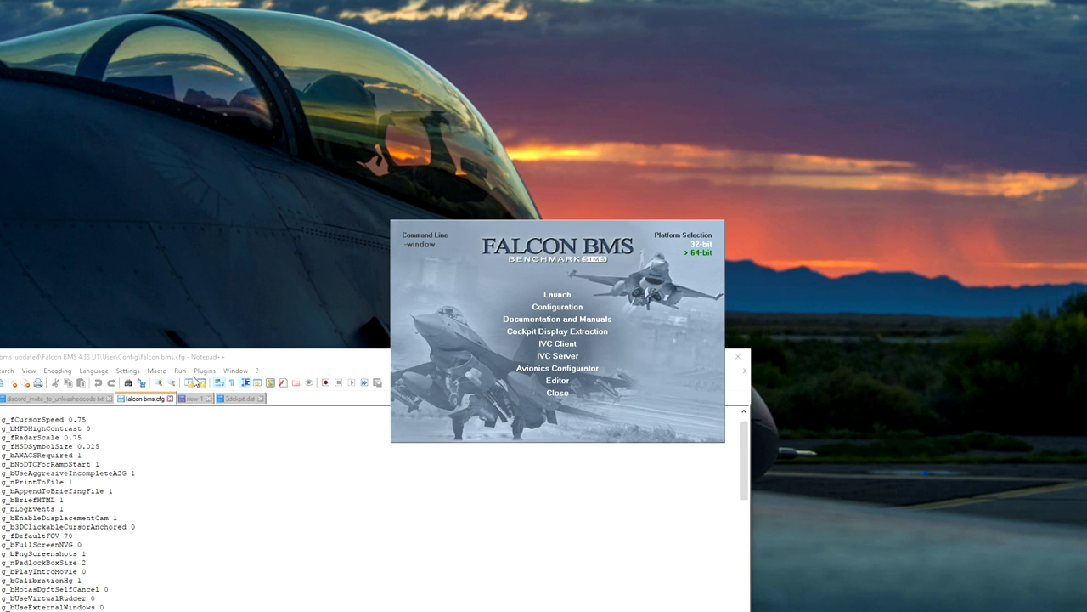
Bring falcon bms.cfg back into full view and examine its MP Settings and Misc Settings sections.
drag(208, 356, 270, 102)
scroll(272, 306, down, 12)
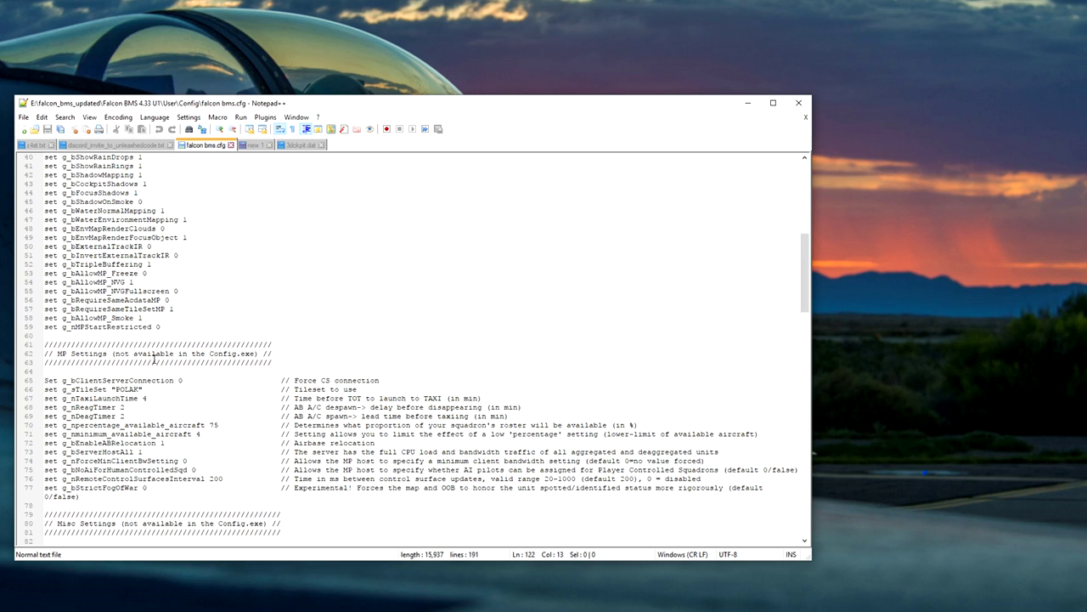
scroll(245, 452, down, 8)
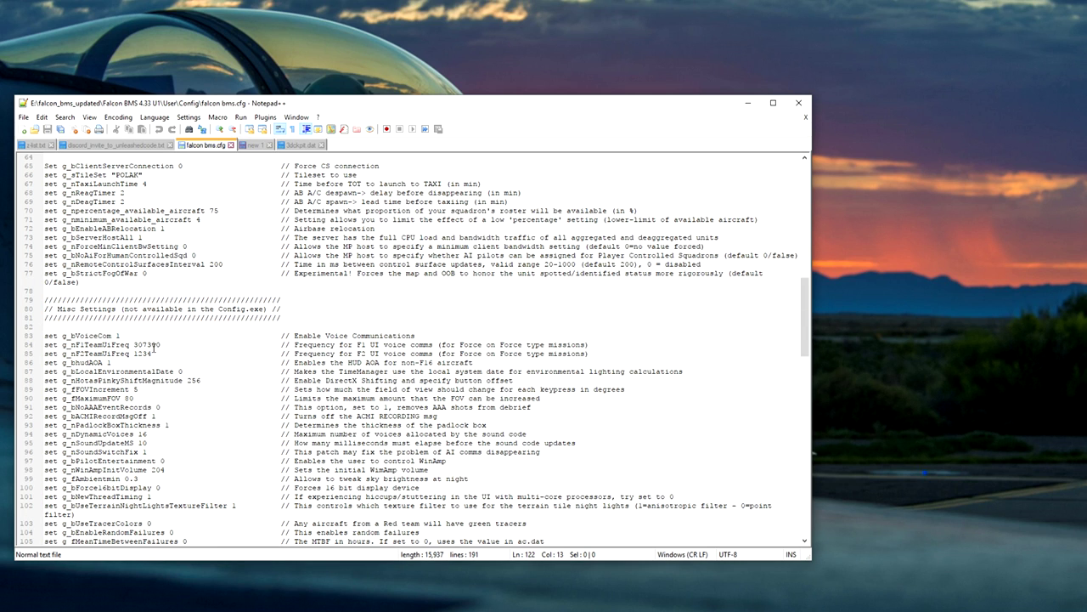
scroll(226, 341, down, 1)
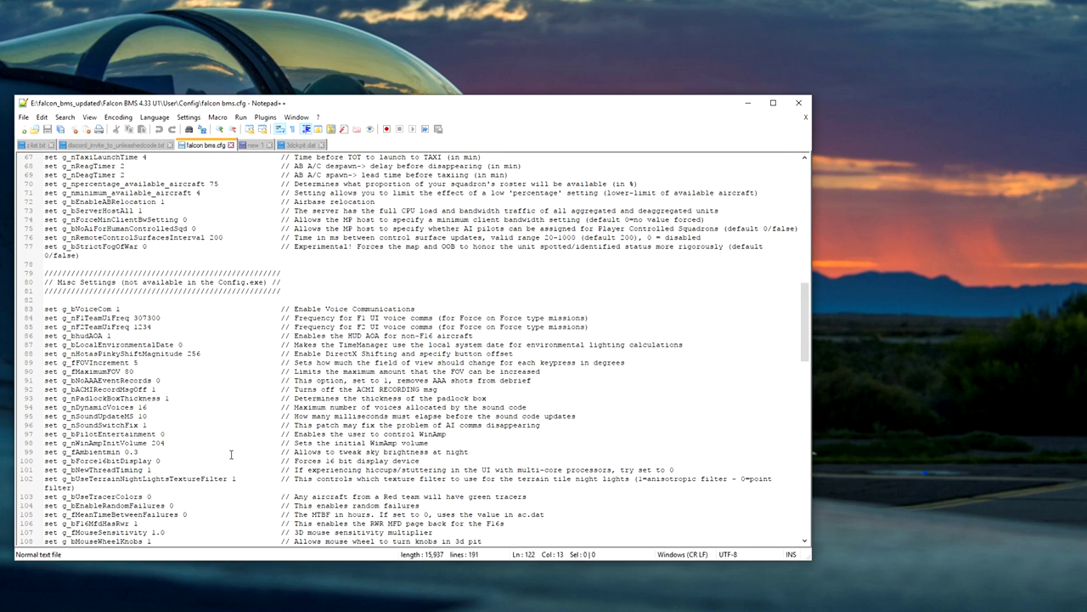
Show the launcher's command line behind falcon bms.cfg, look over the Misc Settings again, and move the file window out of the way.
scroll(198, 455, down, 2)
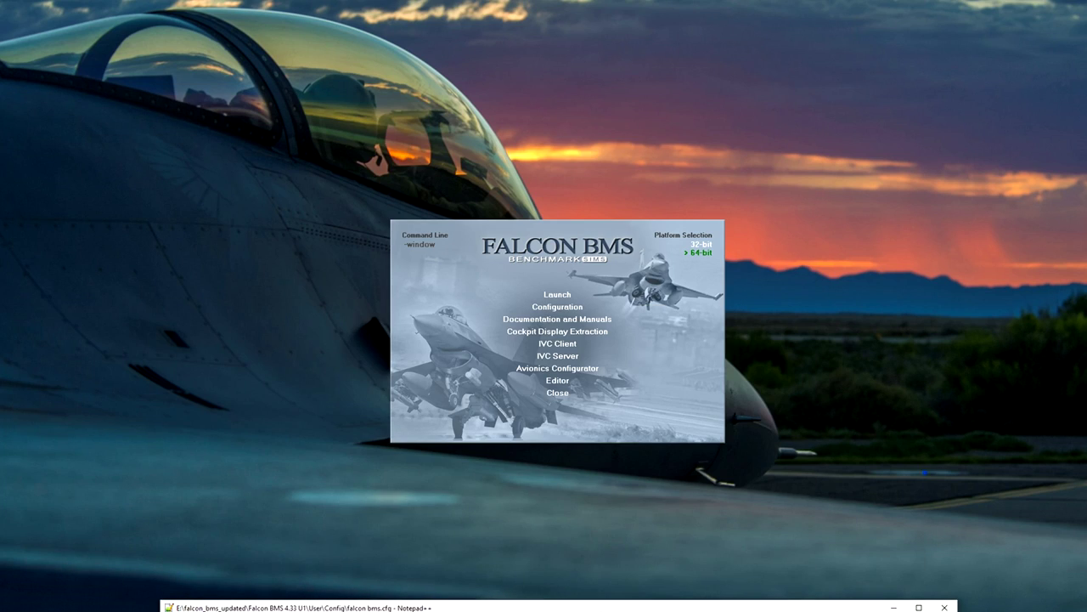
drag(603, 607, 531, 59)
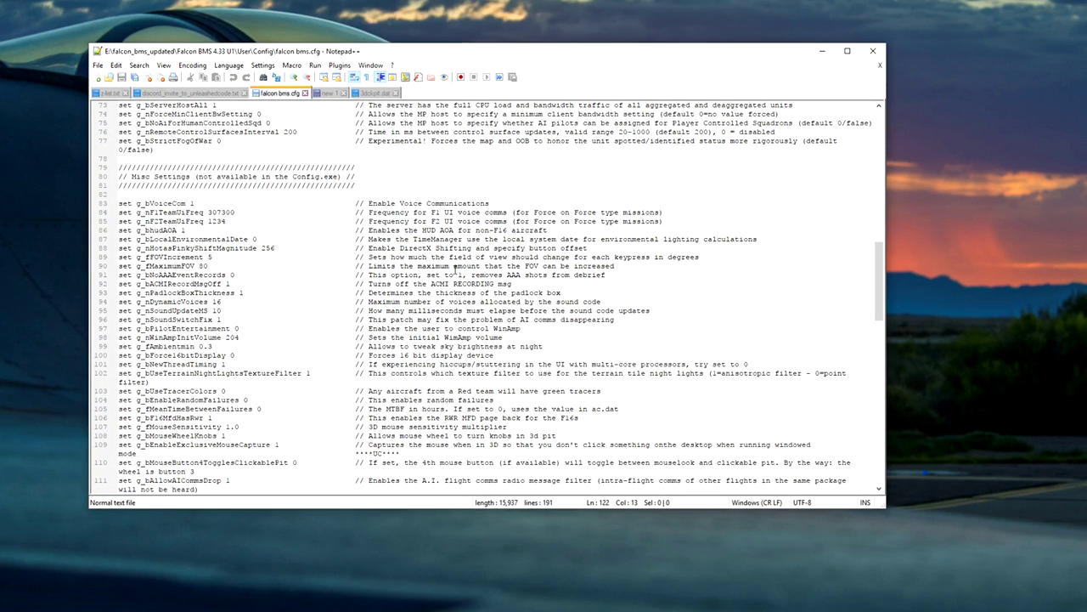
drag(454, 61, 445, 457)
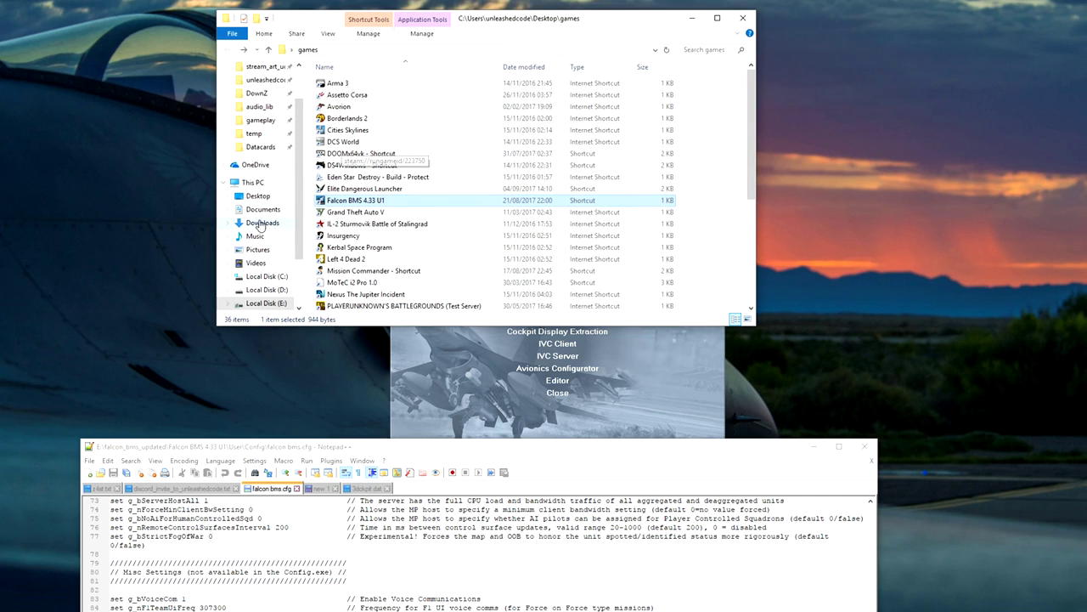
Open the properties of the Falcon BMS 4.33 U1 shortcut, highlight the -window option at the end of its Target, and close them.
right_click(342, 202)
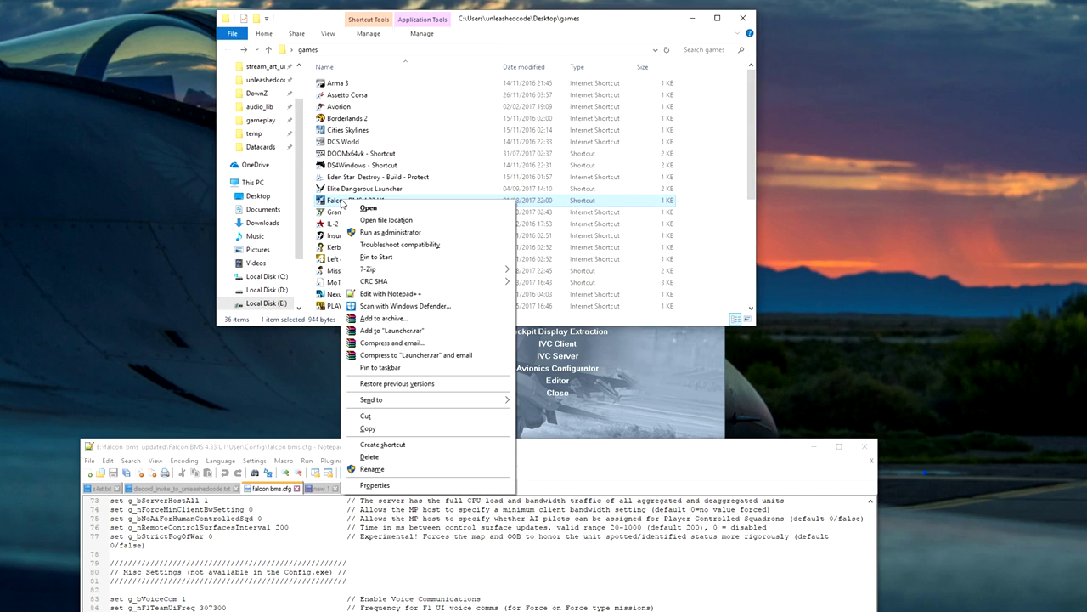
click(386, 504)
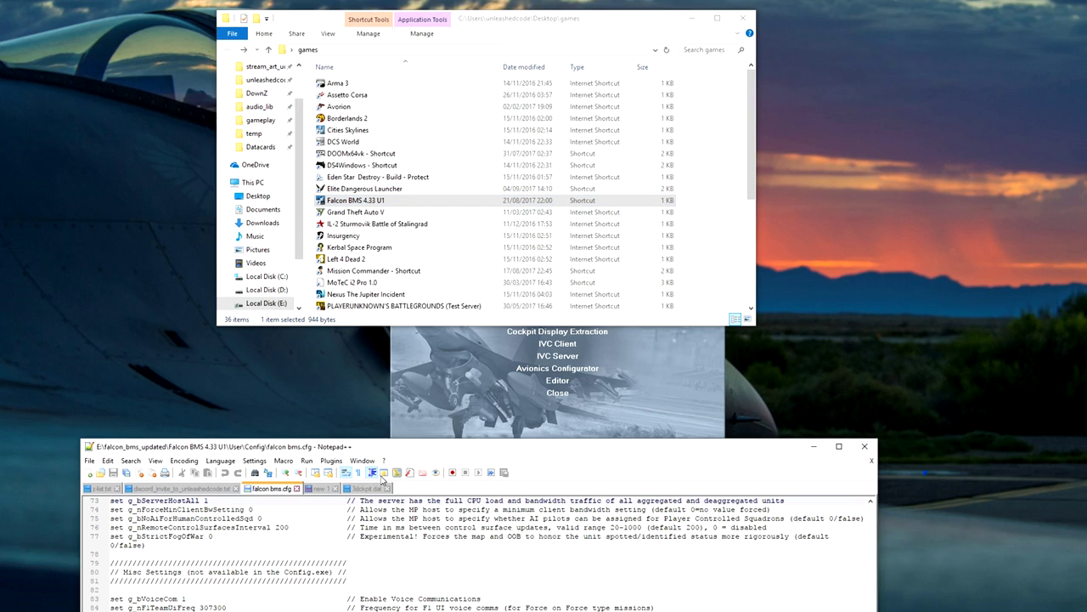
right_click(339, 200)
click(361, 484)
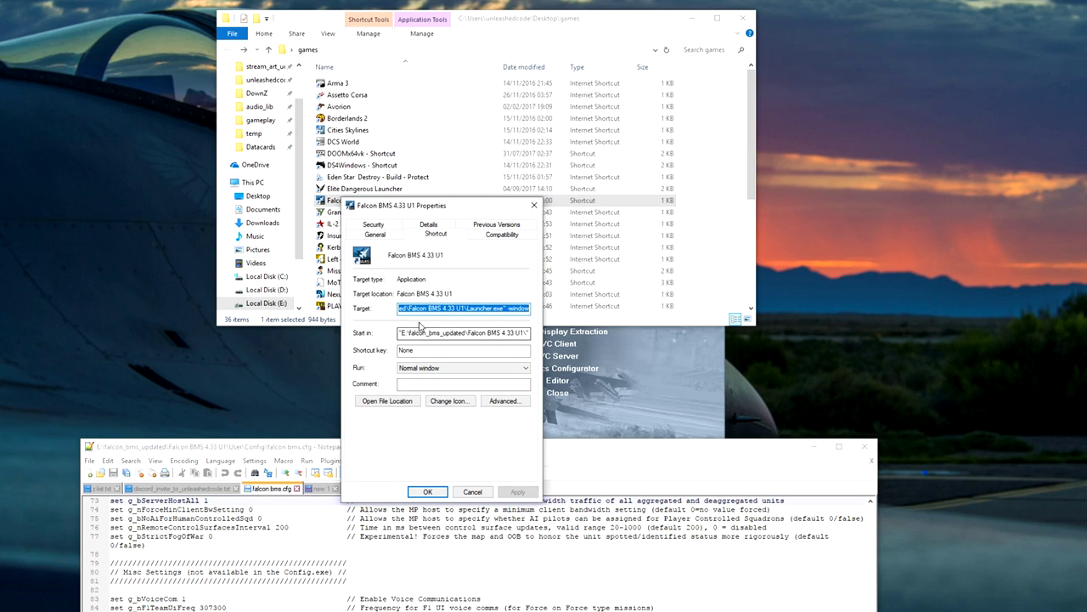
click(501, 306)
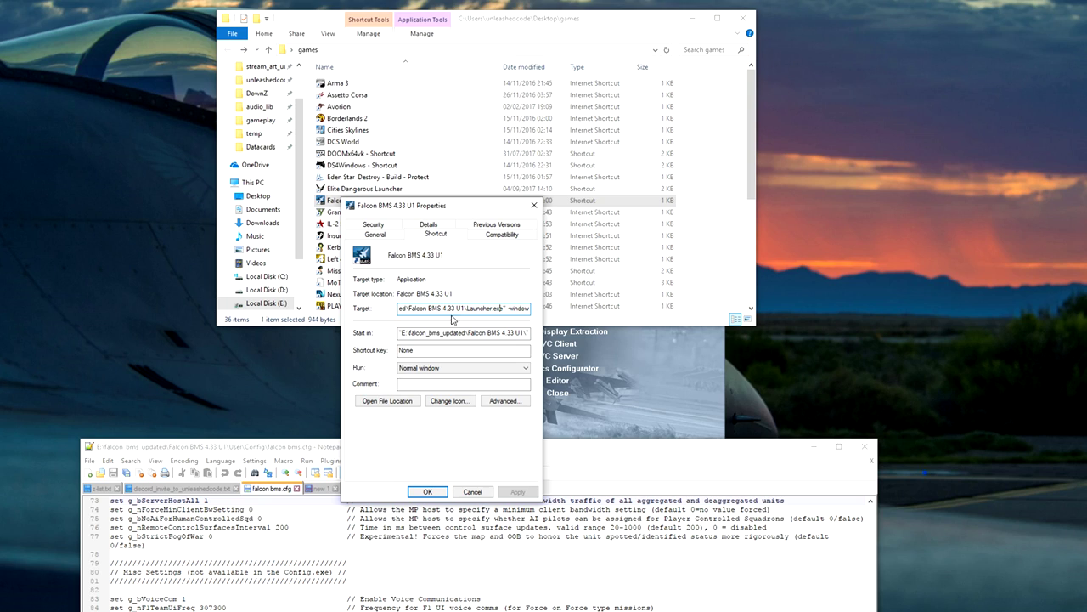
drag(502, 308, 543, 307)
click(534, 206)
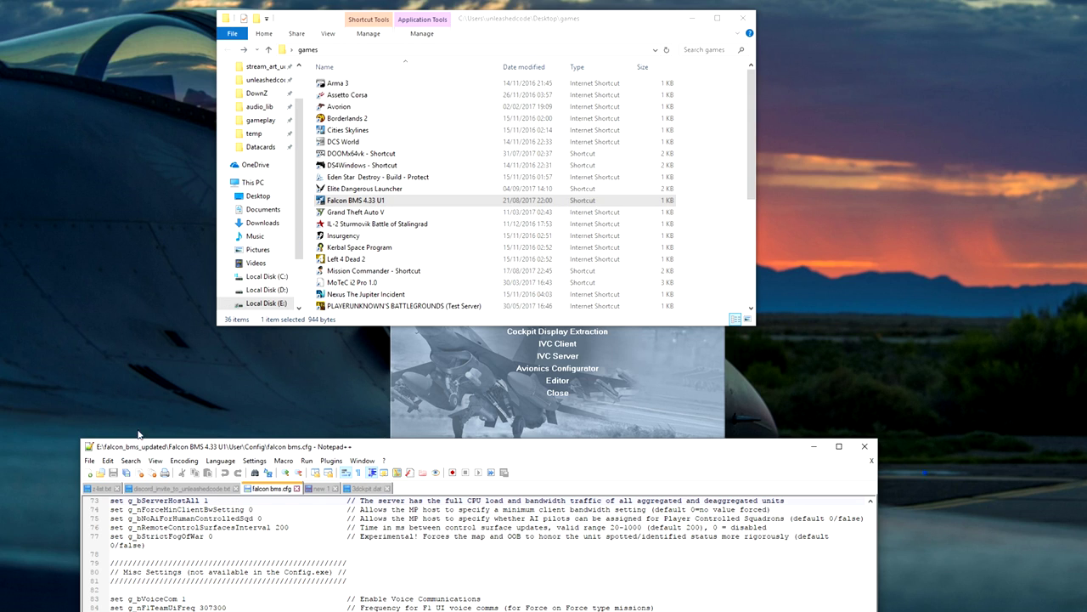
Bring falcon bms.cfg back into view, highlight the g_bCenterUI setting, and compare it with the game's UI window on the desktop.
drag(501, 454, 488, 140)
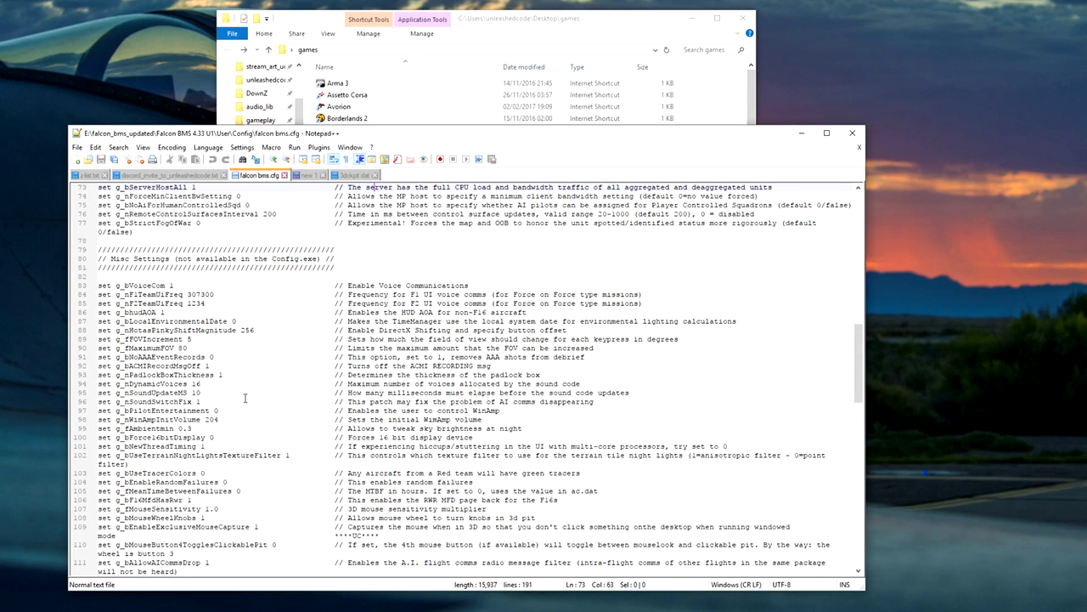
scroll(273, 438, down, 3)
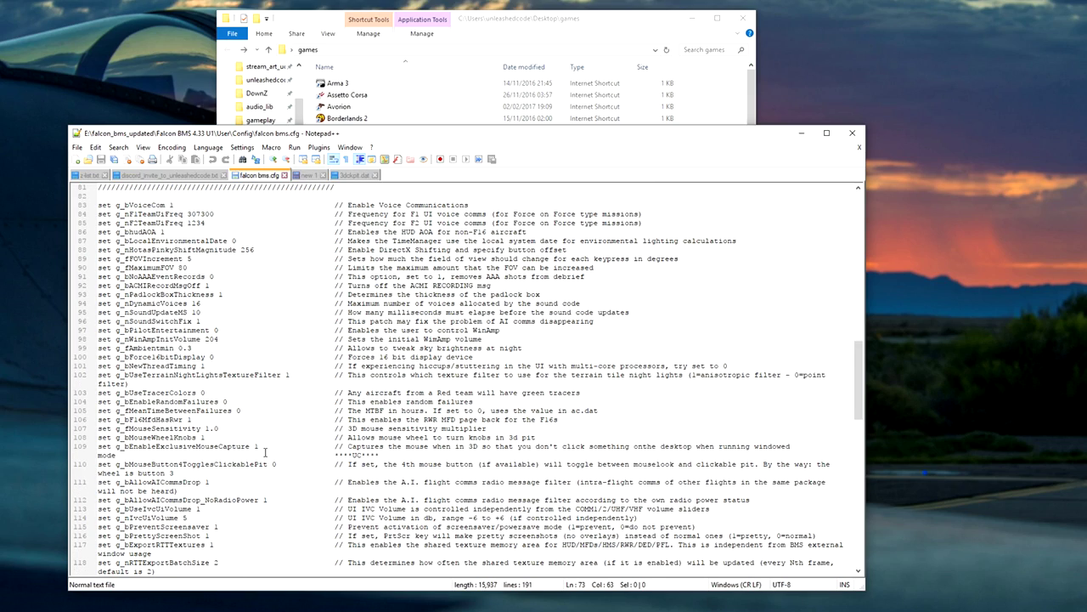
scroll(184, 331, down, 9)
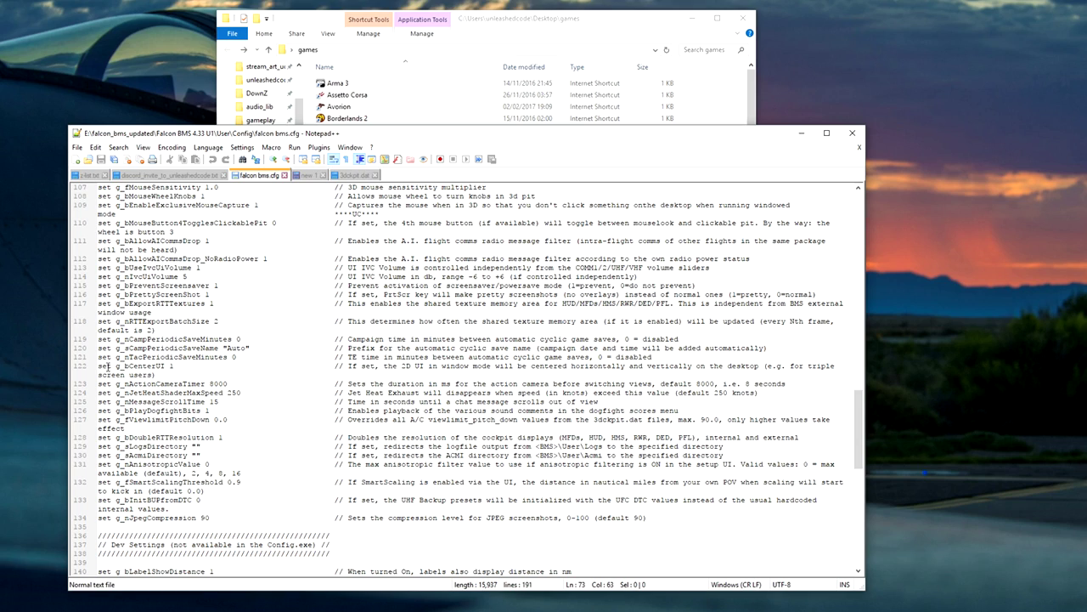
drag(105, 367, 191, 367)
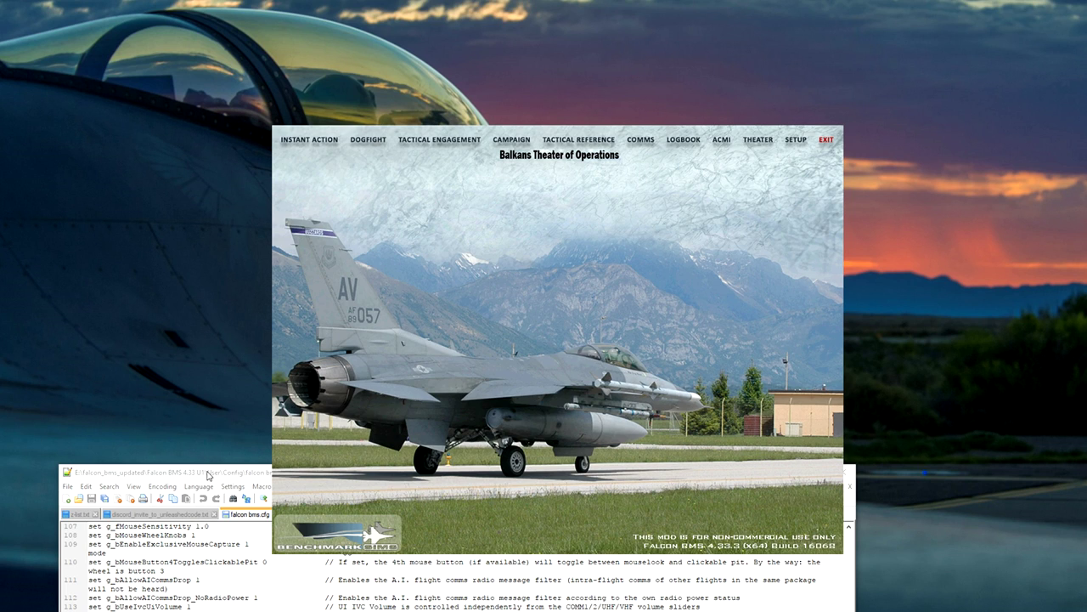
drag(208, 474, 230, 124)
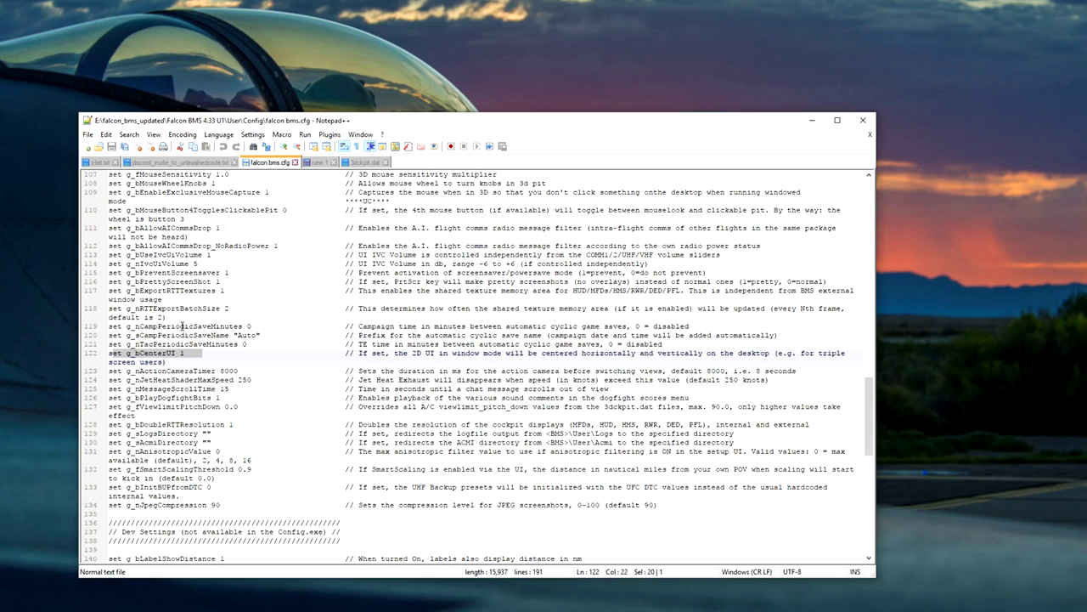
Review the g_bPrettyScreenShot line and the Dev Settings section, highlighting the comments on label distance and radio subtitle wrapping.
click(156, 281)
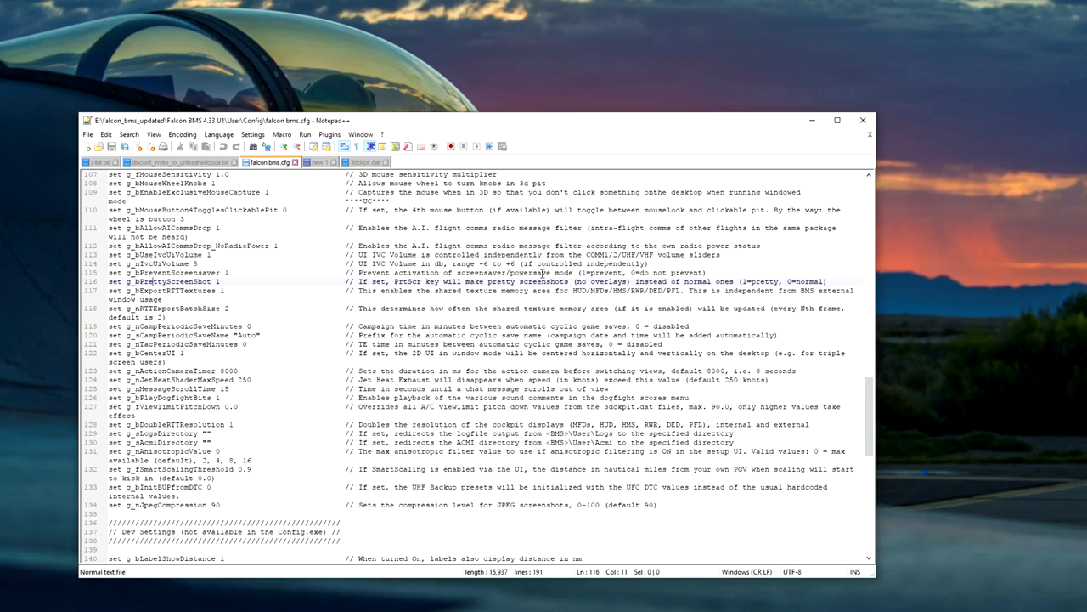
scroll(255, 317, down, 4)
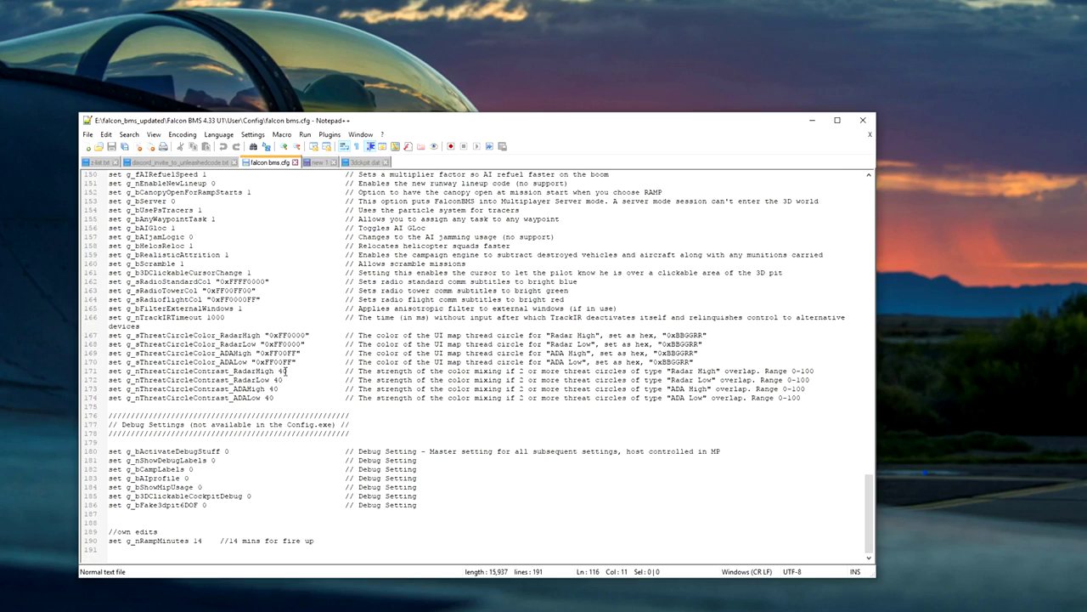
scroll(285, 370, down, 6)
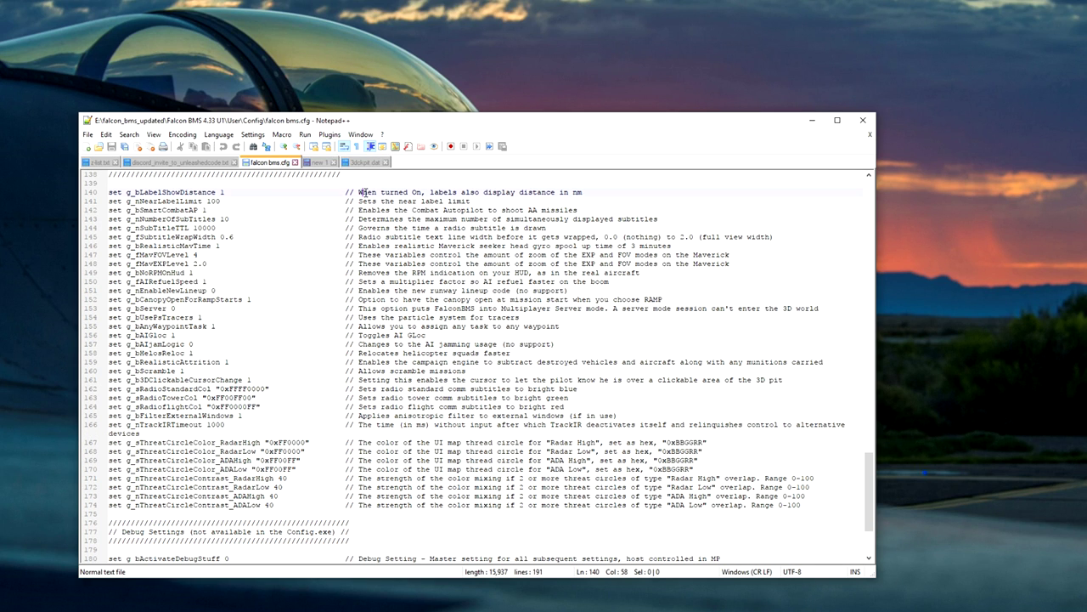
drag(358, 192, 603, 193)
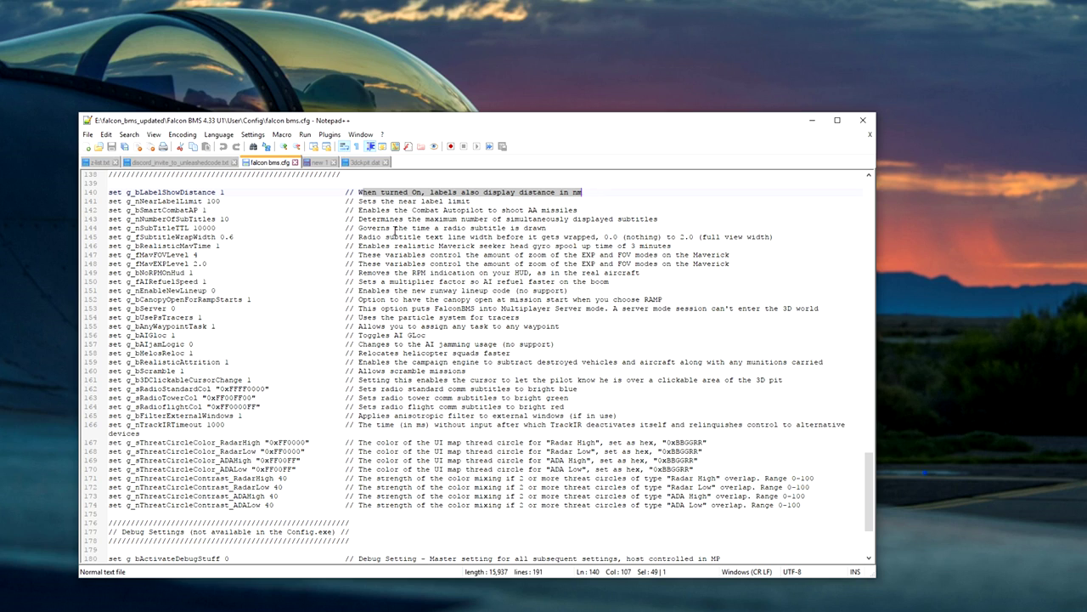
drag(399, 237, 673, 246)
click(477, 329)
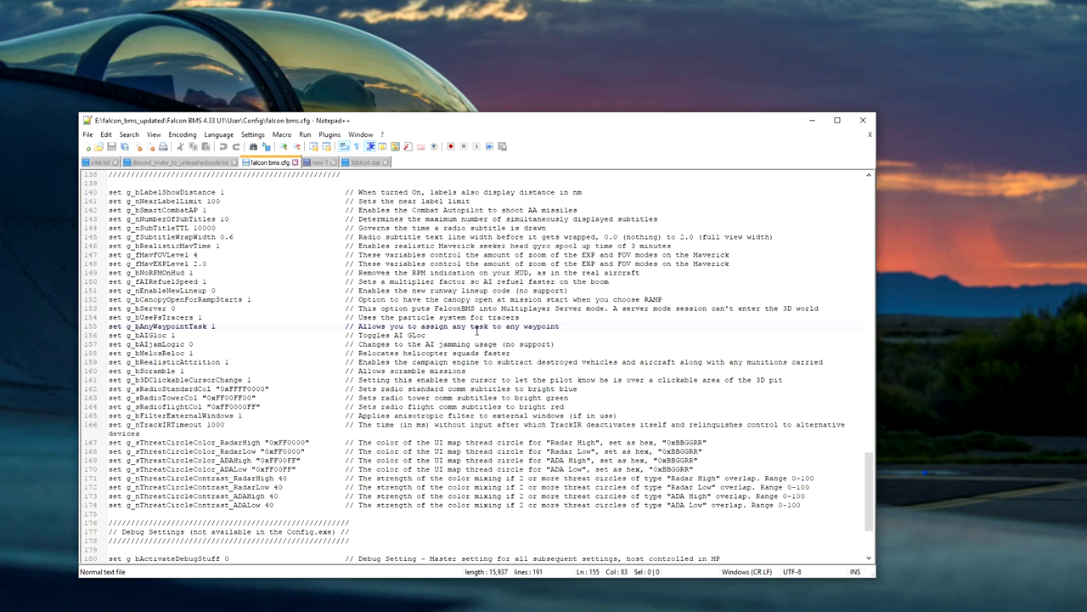
Examine the rest of falcon bms.cfg, highlight the g_nRampMinutes line under own edits, and close the file.
scroll(264, 475, down, 4)
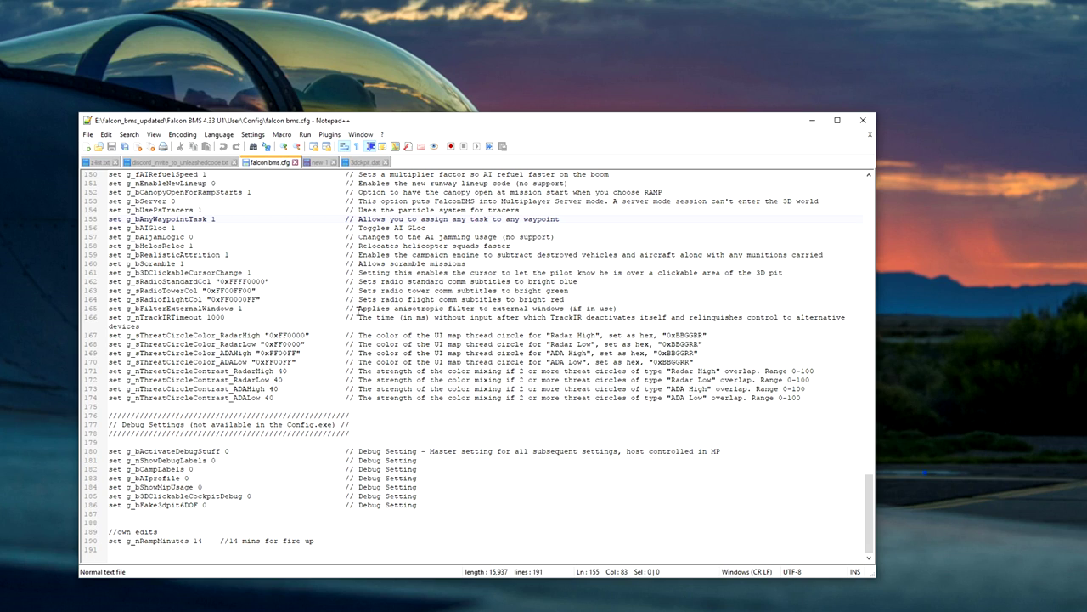
scroll(385, 361, up, 7)
scroll(385, 361, down, 7)
drag(107, 541, 330, 542)
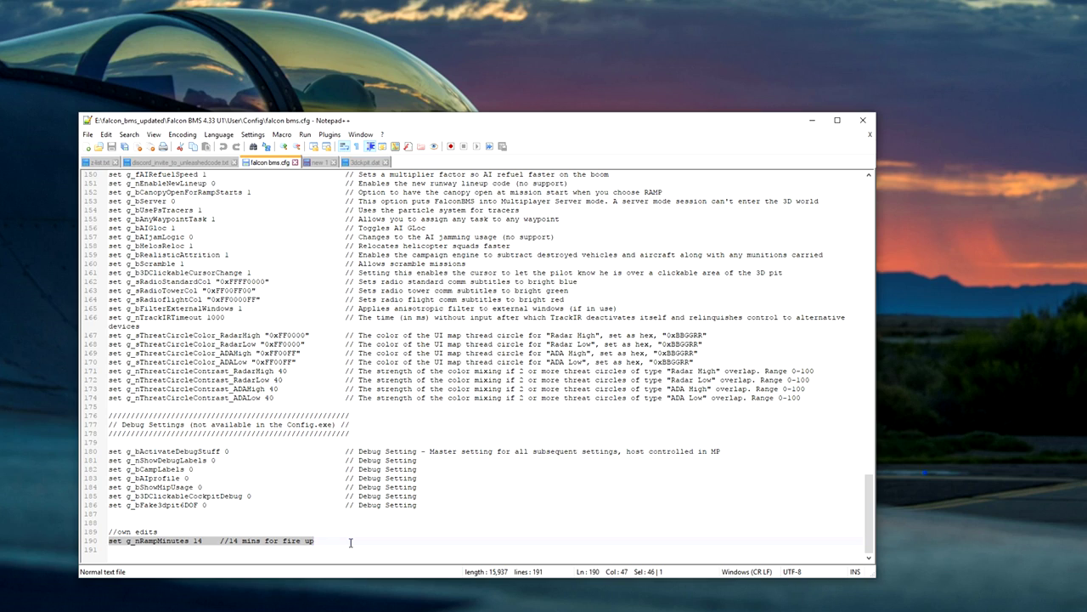
click(197, 541)
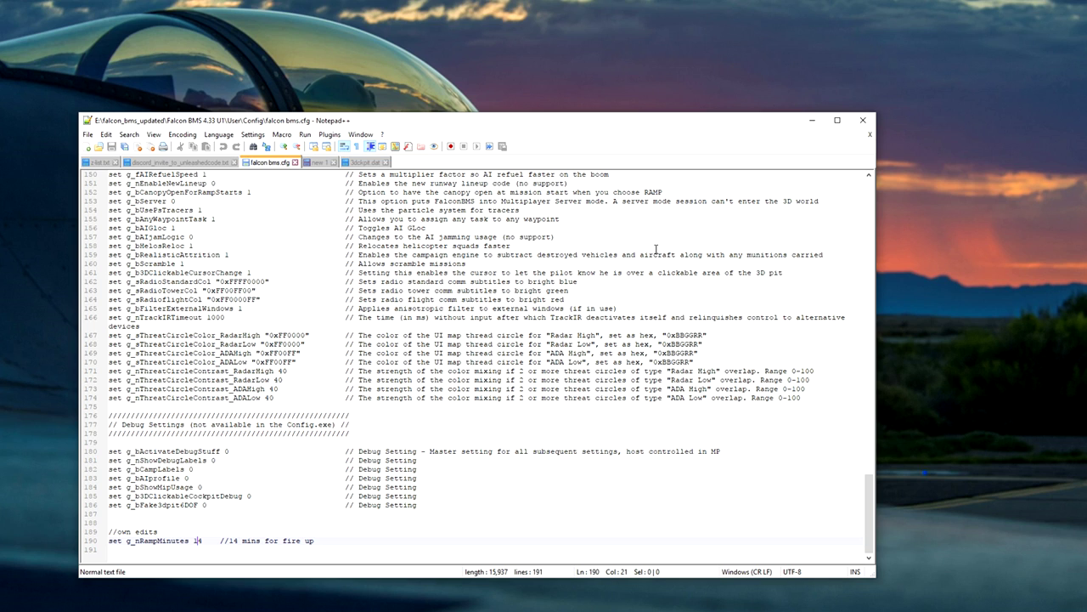
click(865, 123)
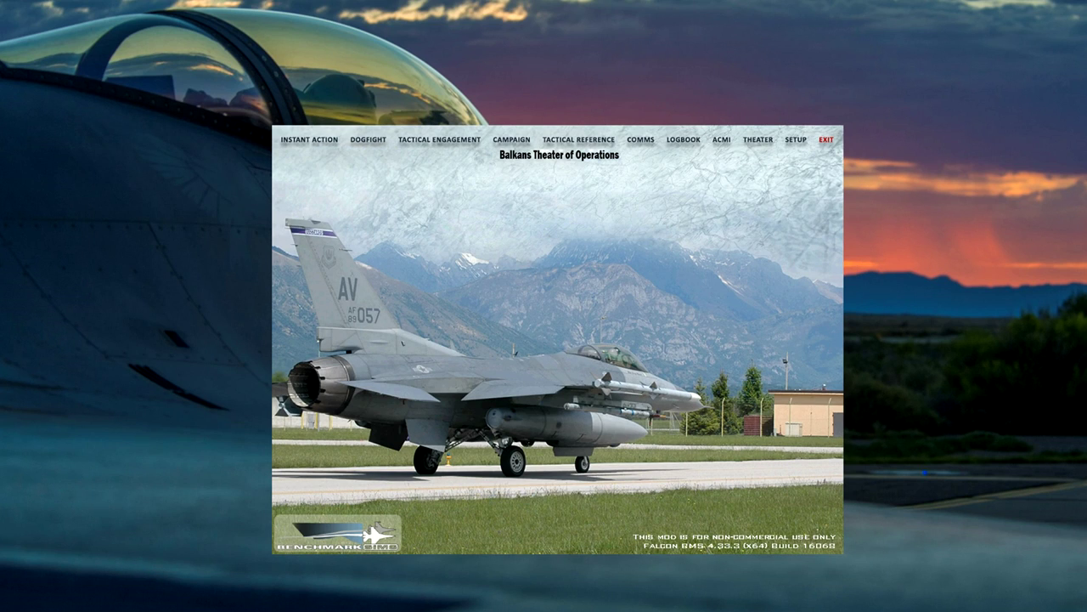
Switch to the Falcon BMS 4.33 U1 folder in File Explorer, inspect the contents of Bin\x64, and return to Bin.
key(alt+Tab)
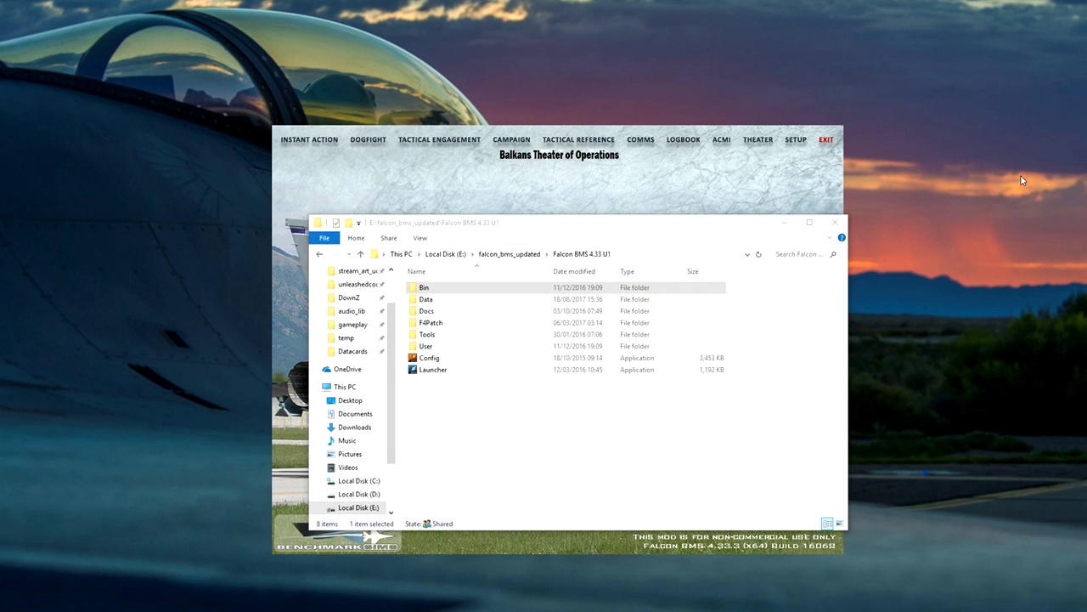
drag(524, 233, 491, 185)
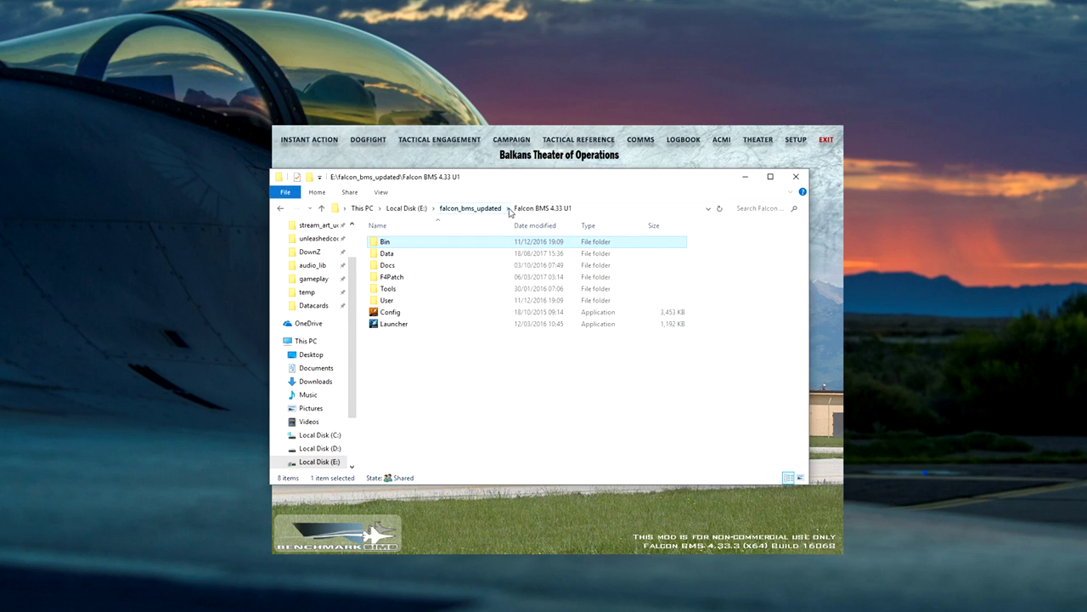
double_click(380, 243)
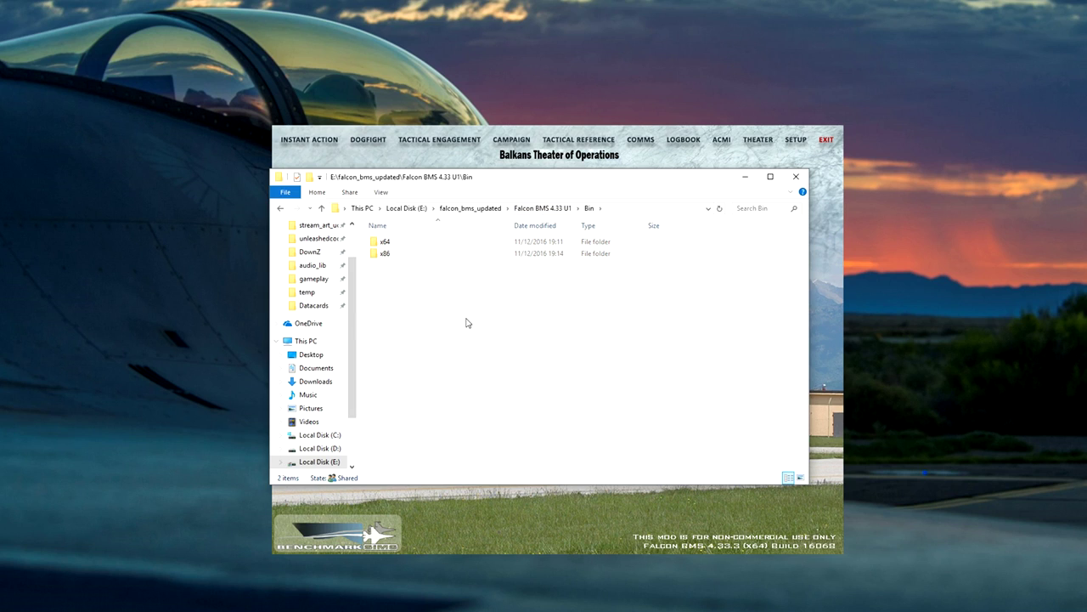
double_click(384, 245)
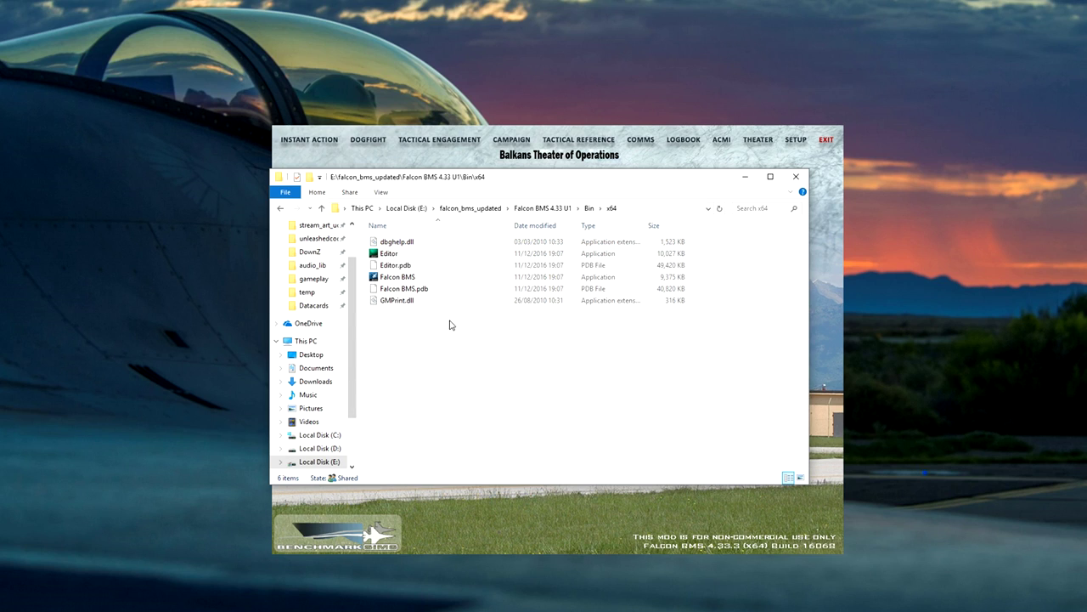
key(alt+Left)
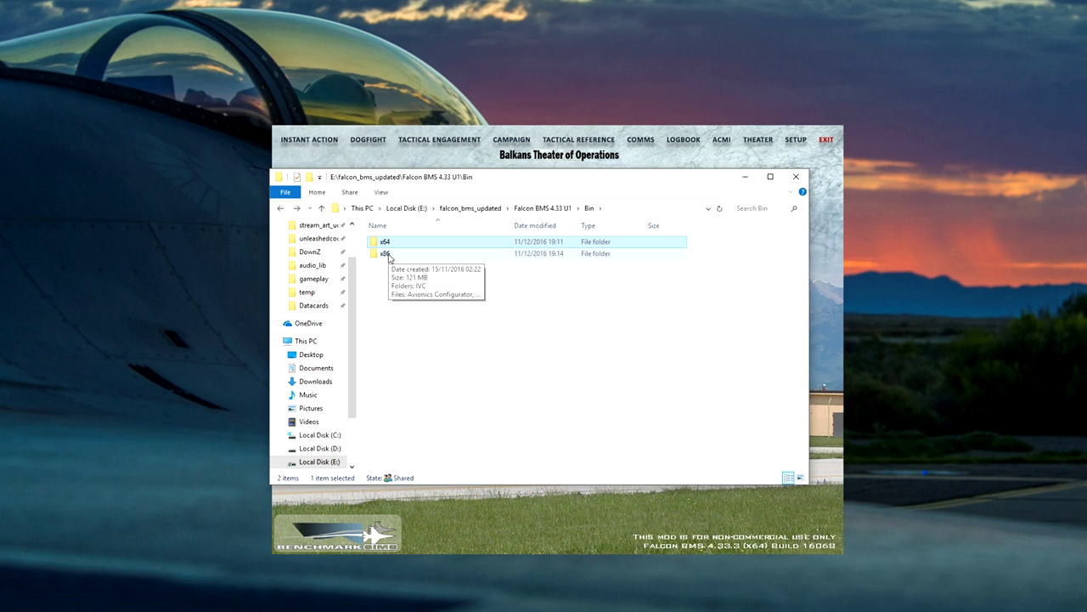
Open the IVC Client configuration file from Bin\x86\IVC in Notepad and examine its options, including the uhfVol line.
double_click(386, 254)
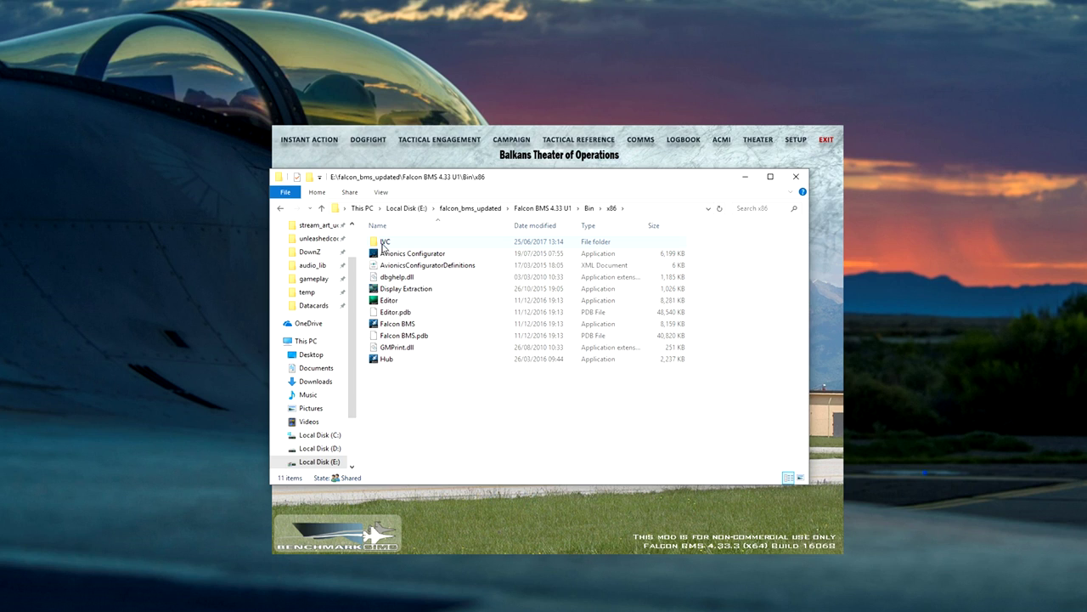
double_click(383, 246)
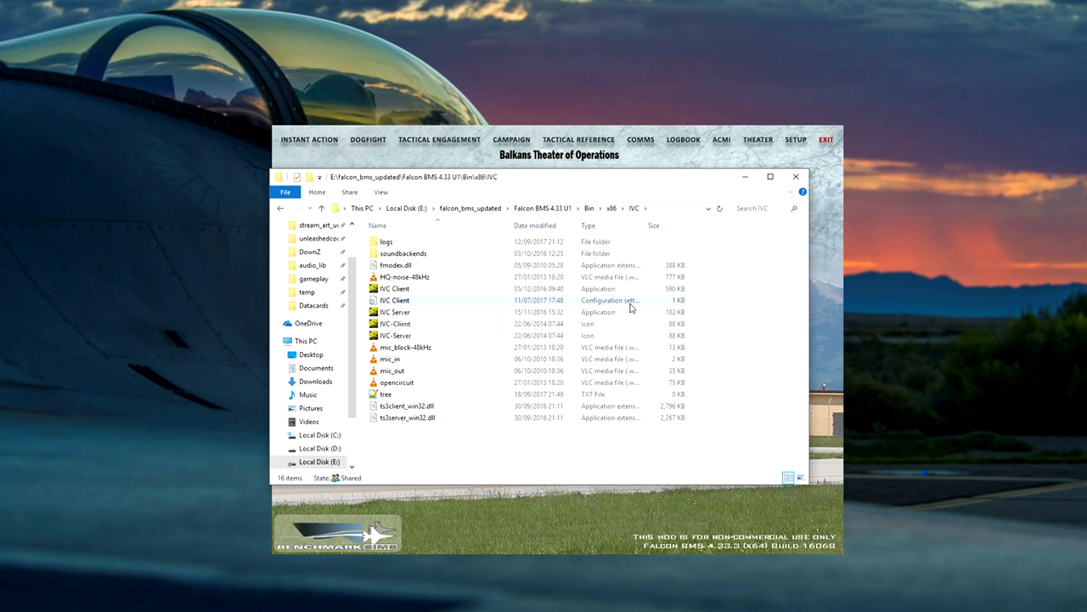
right_click(392, 304)
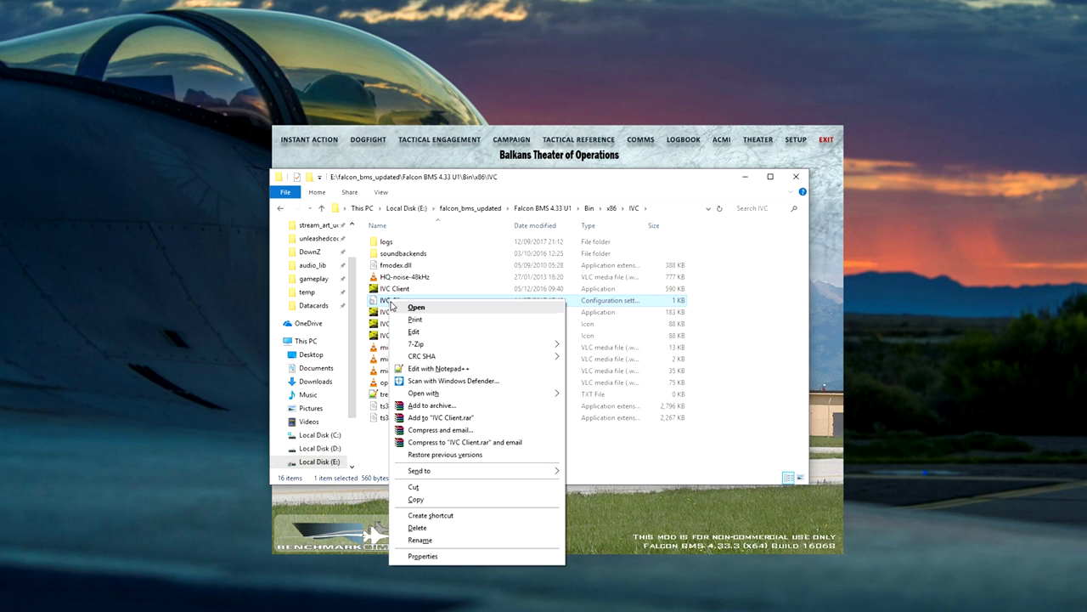
click(414, 331)
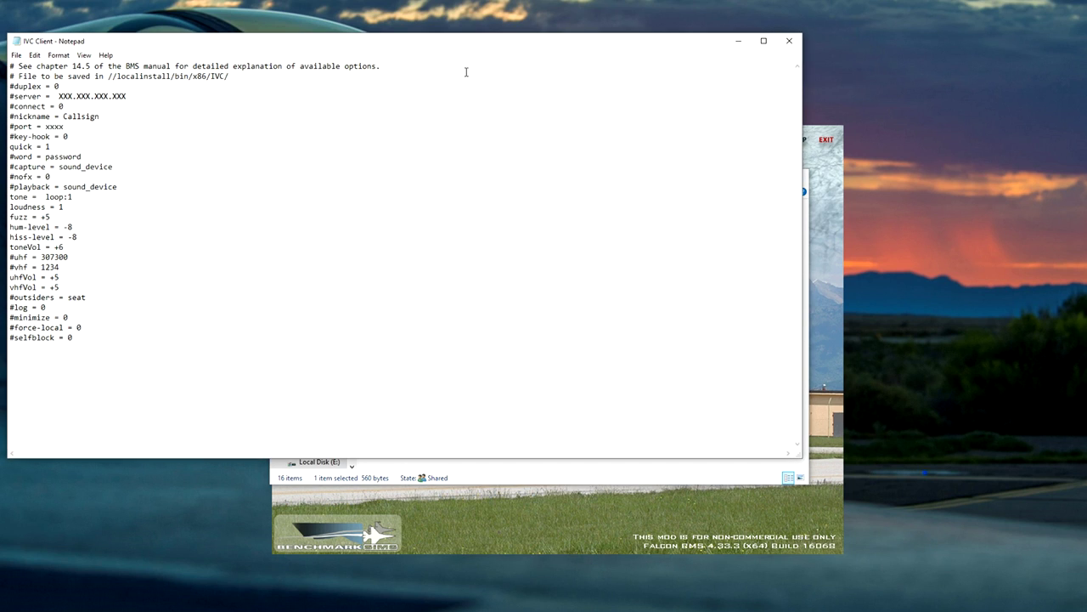
drag(420, 46, 539, 143)
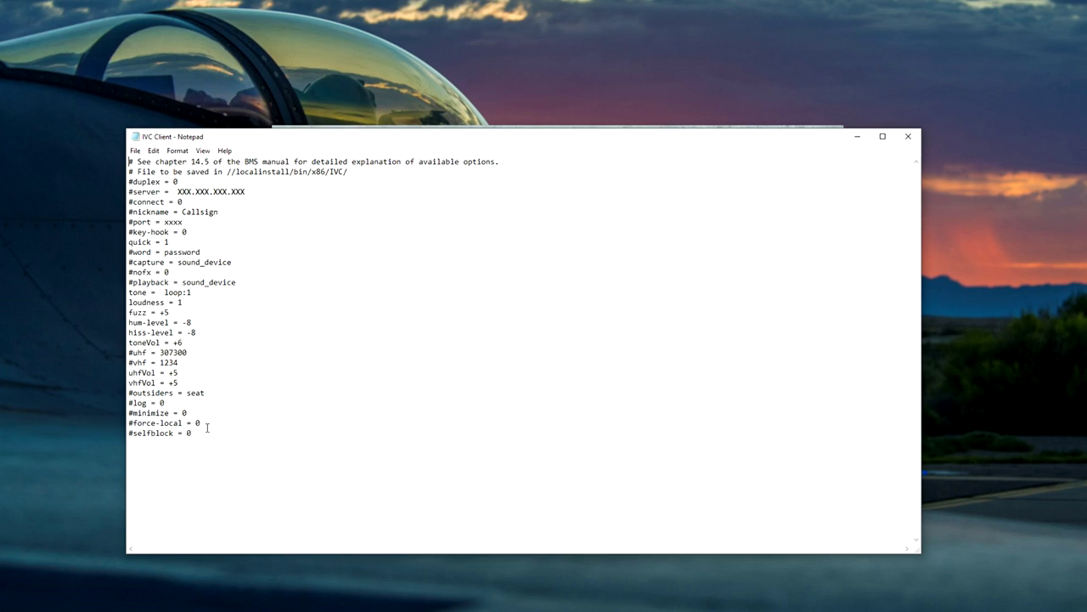
click(179, 372)
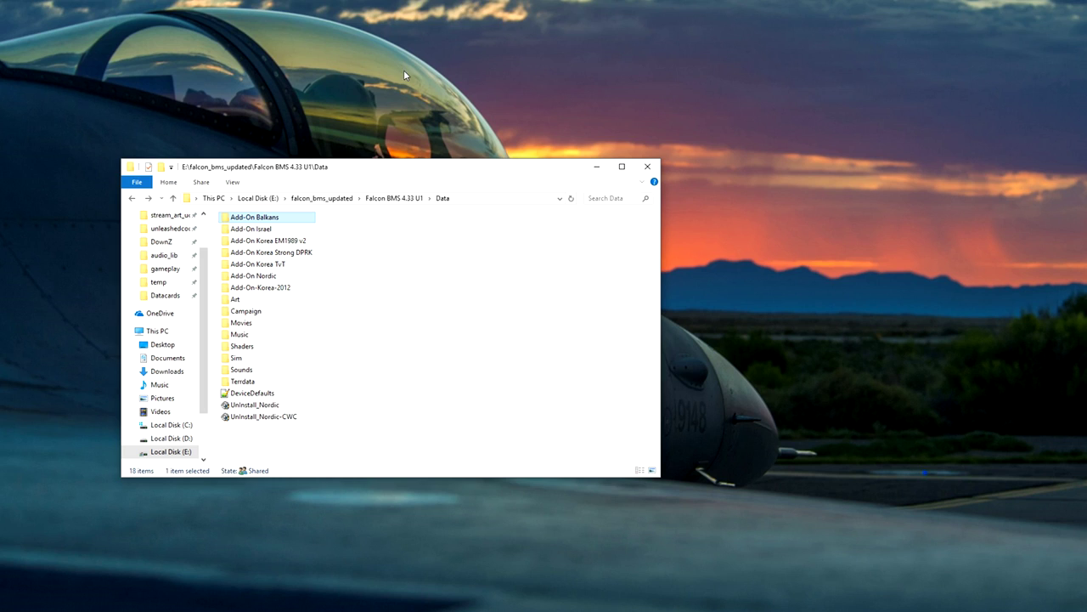
From the Data folder, open Terrdata\korea\weather to show the weather texture files.
double_click(246, 383)
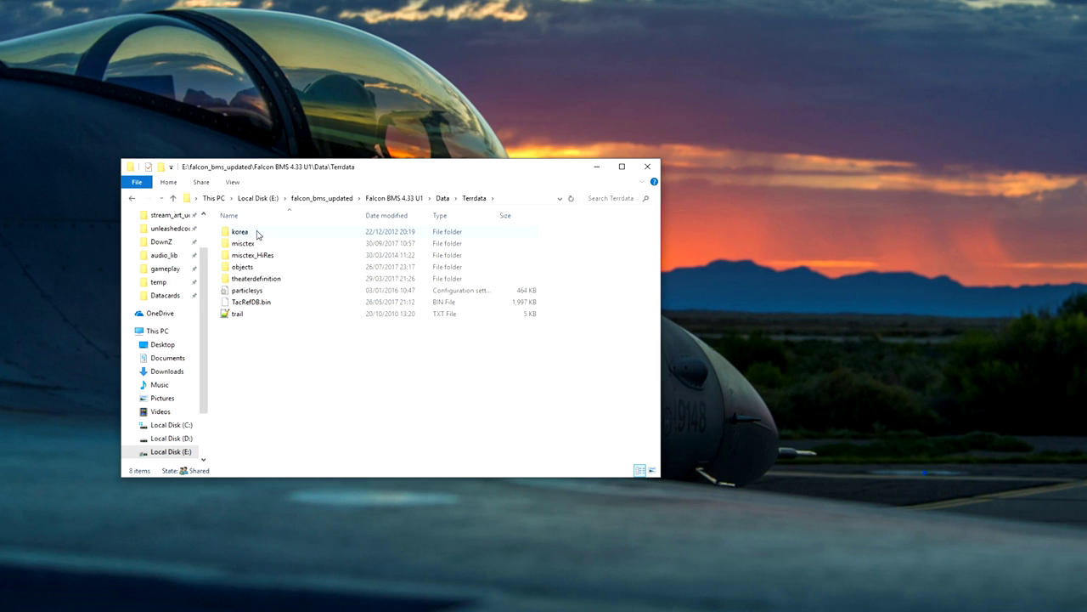
double_click(255, 231)
double_click(244, 255)
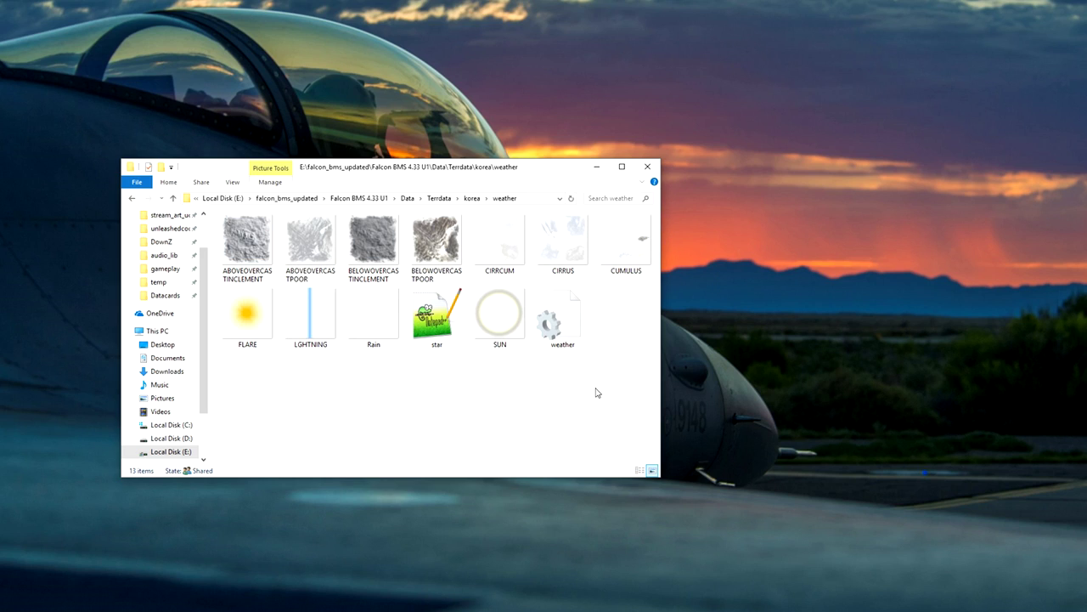
Return to the Data folder and open the Readme document from Add-On Balkans\Docs.
key(BackSpace)
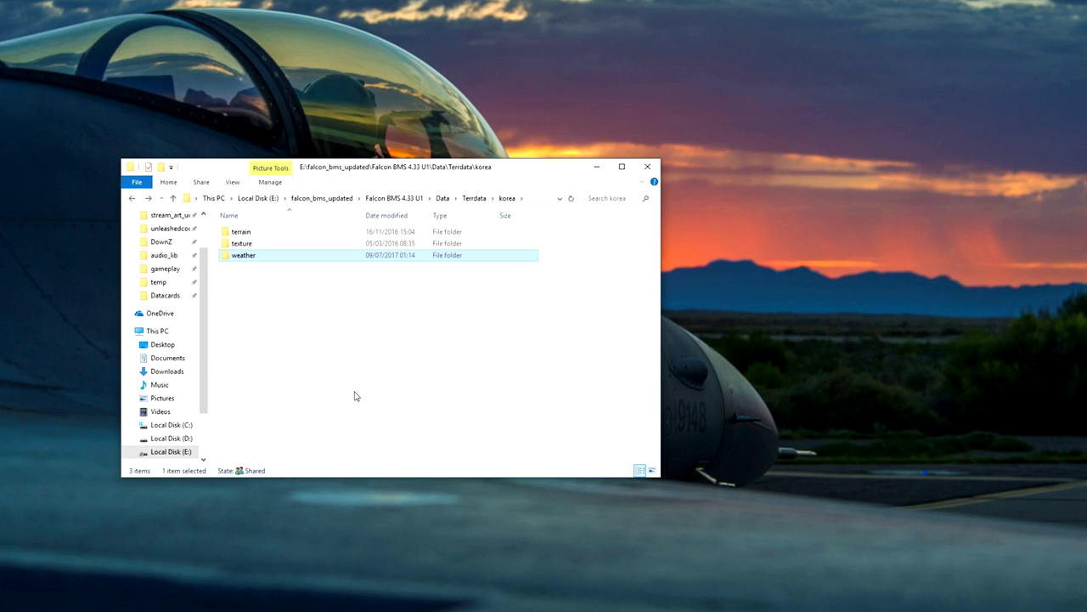
key(alt+Up)
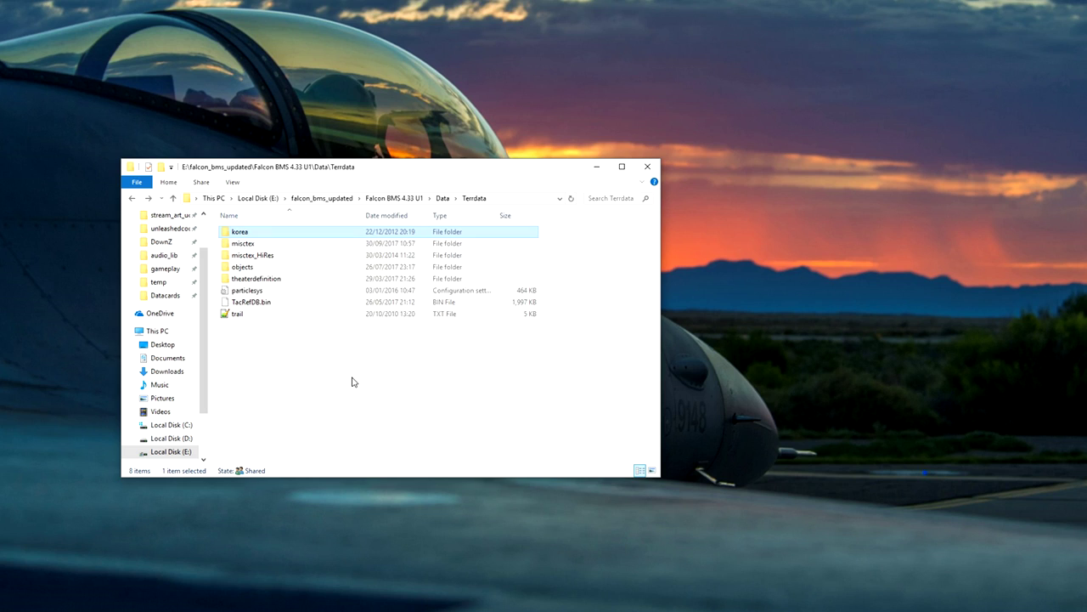
key(alt+Up)
click(254, 219)
double_click(253, 219)
key(alt+Up)
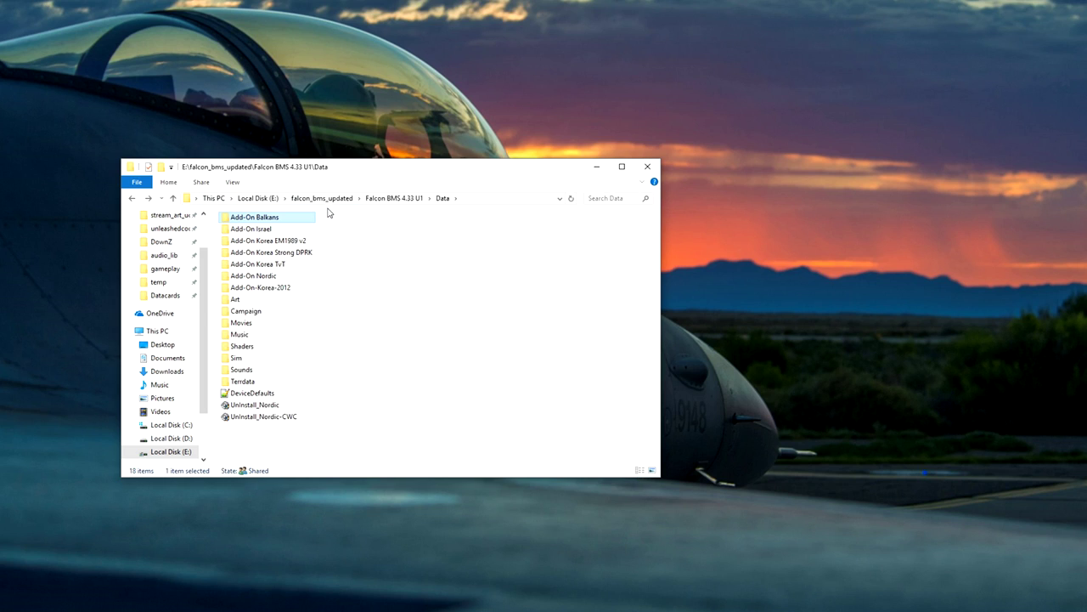
double_click(270, 221)
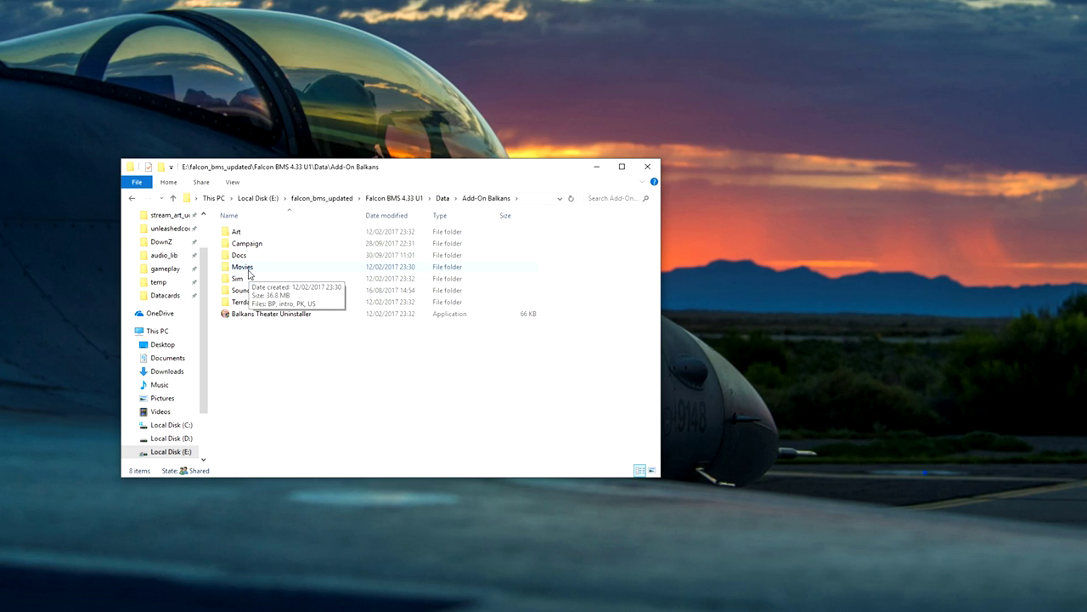
double_click(265, 255)
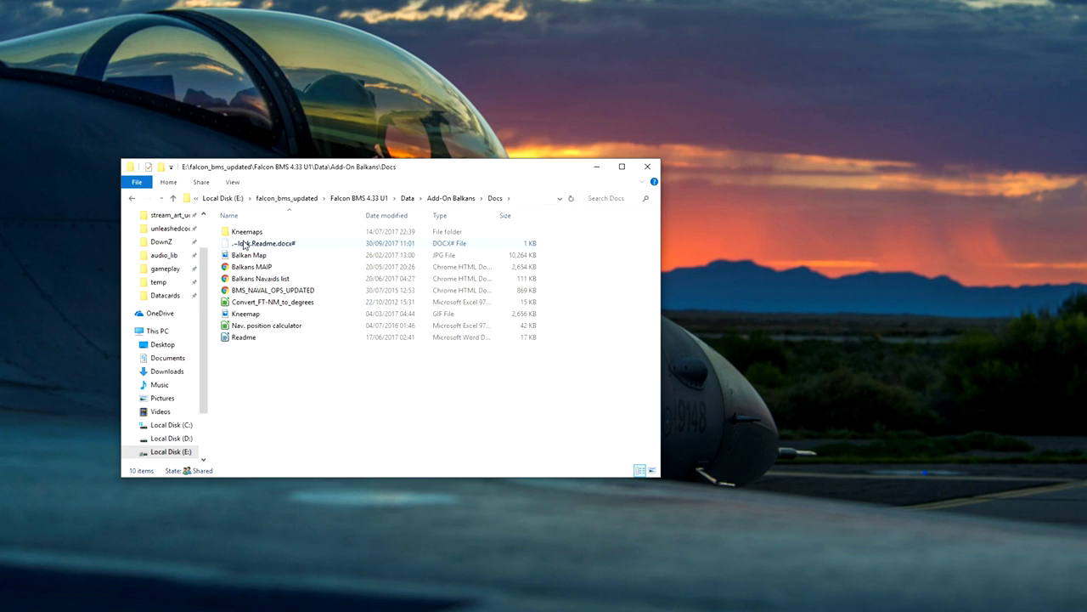
double_click(246, 338)
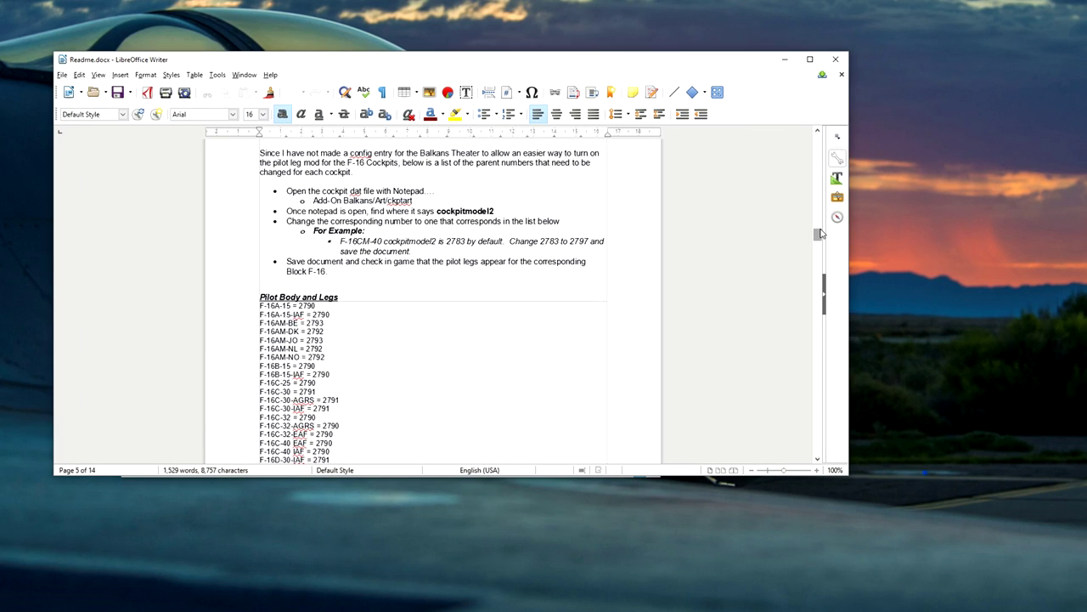
Examine the Balkans Readme from its campaign notes to the Pilot Mod instructions and the pilot model number lists.
drag(820, 235, 823, 125)
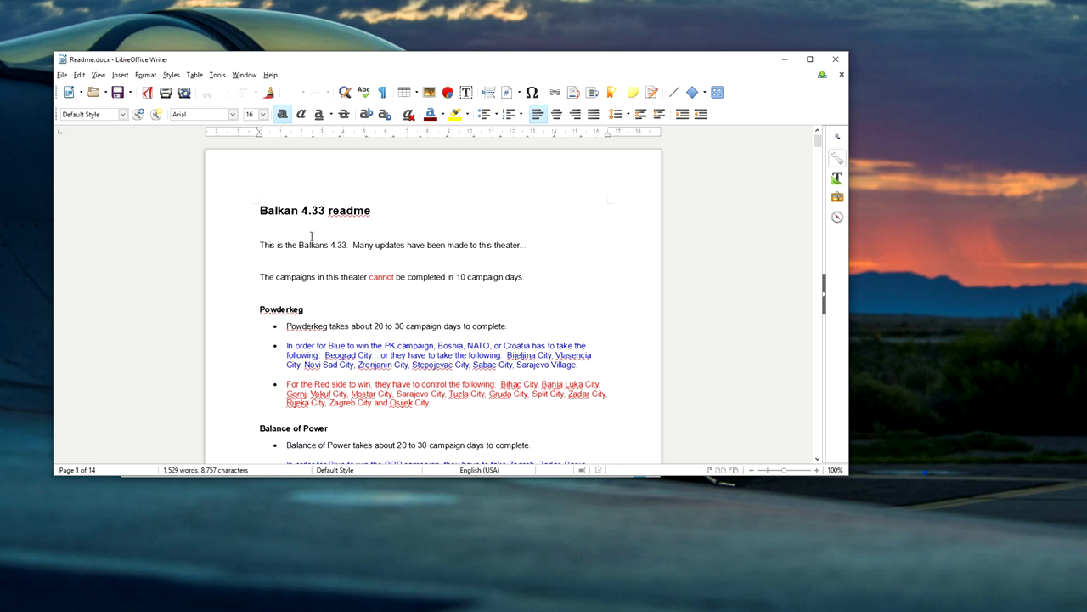
scroll(514, 298, down, 2)
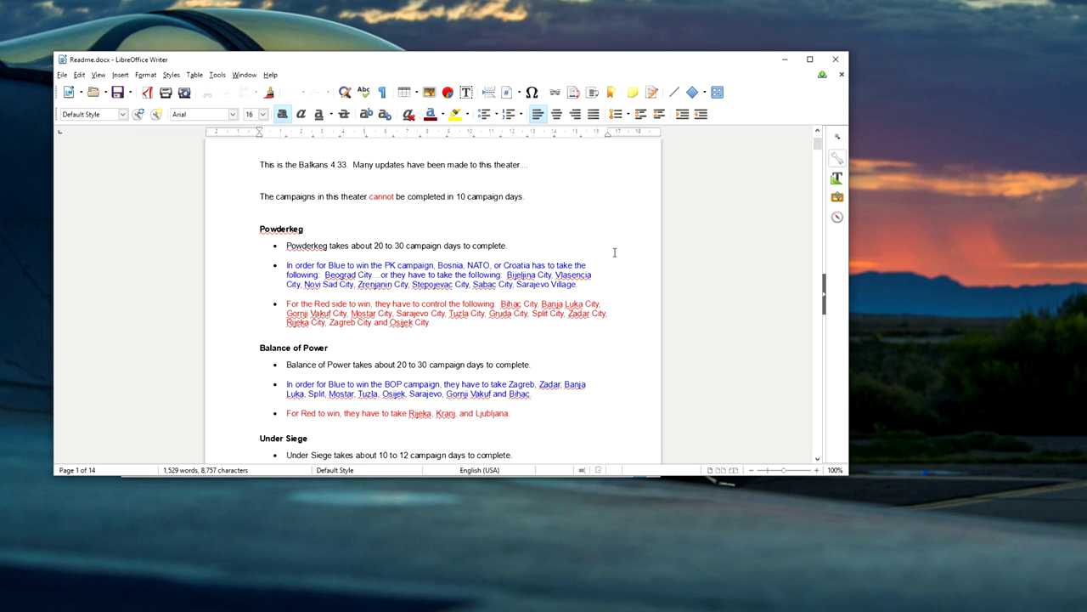
scroll(566, 305, down, 6)
scroll(551, 342, down, 20)
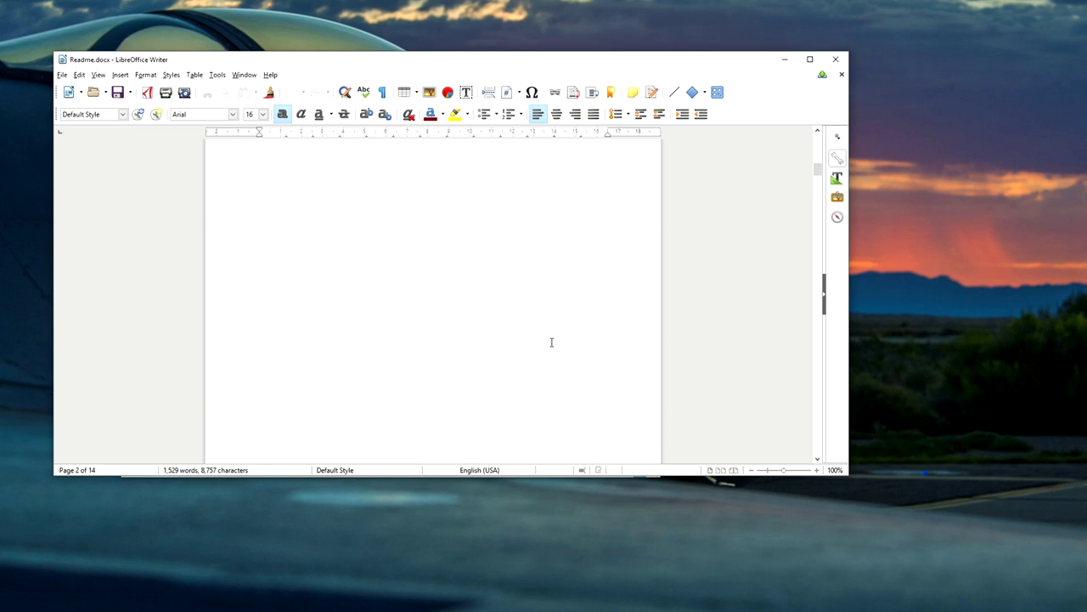
scroll(552, 342, down, 20)
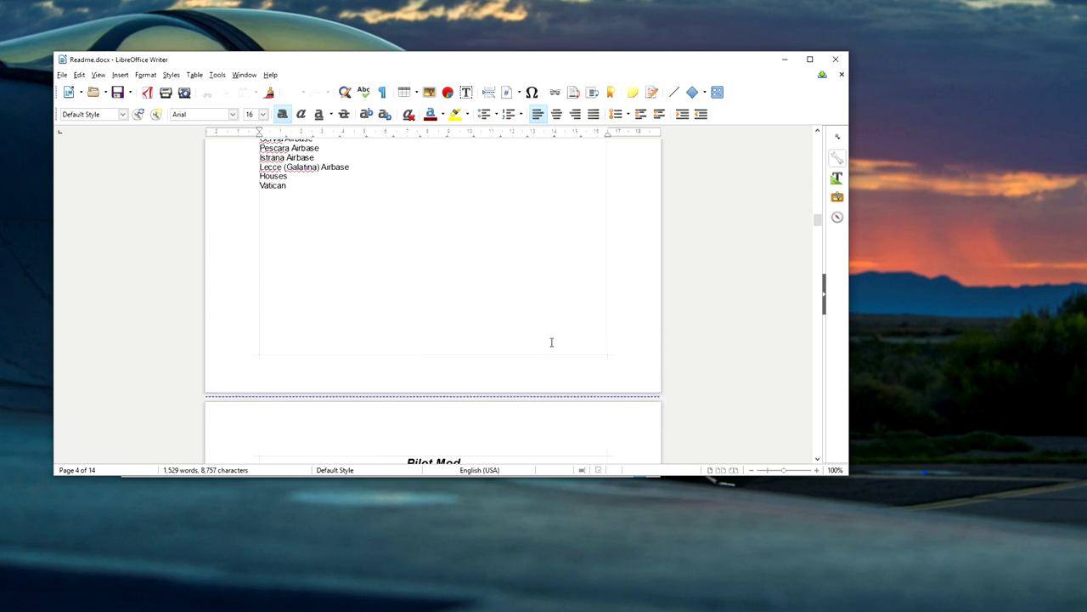
scroll(552, 342, up, 2)
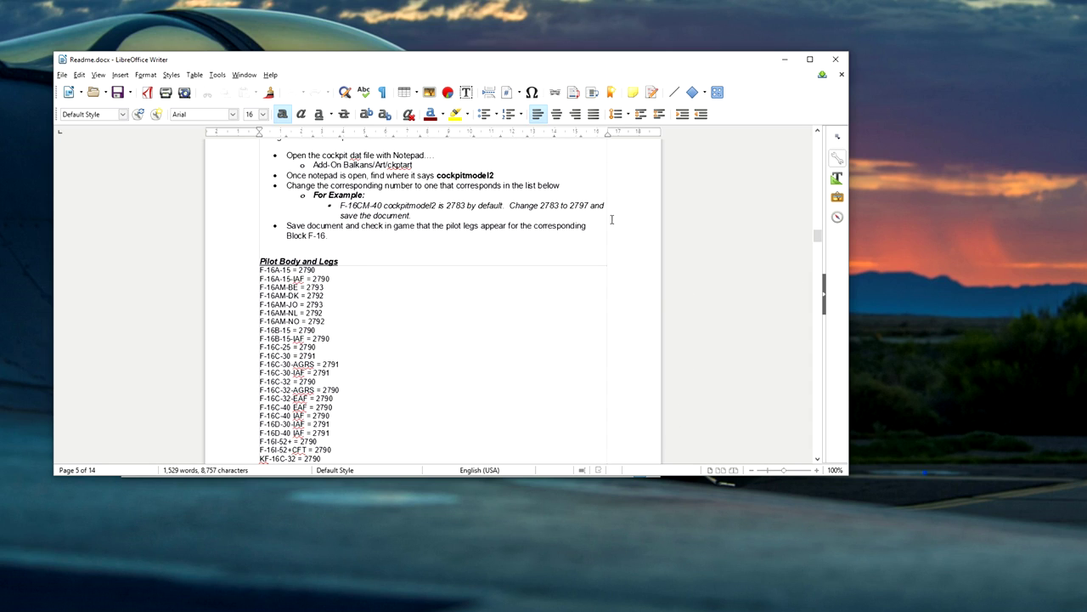
scroll(549, 335, down, 10)
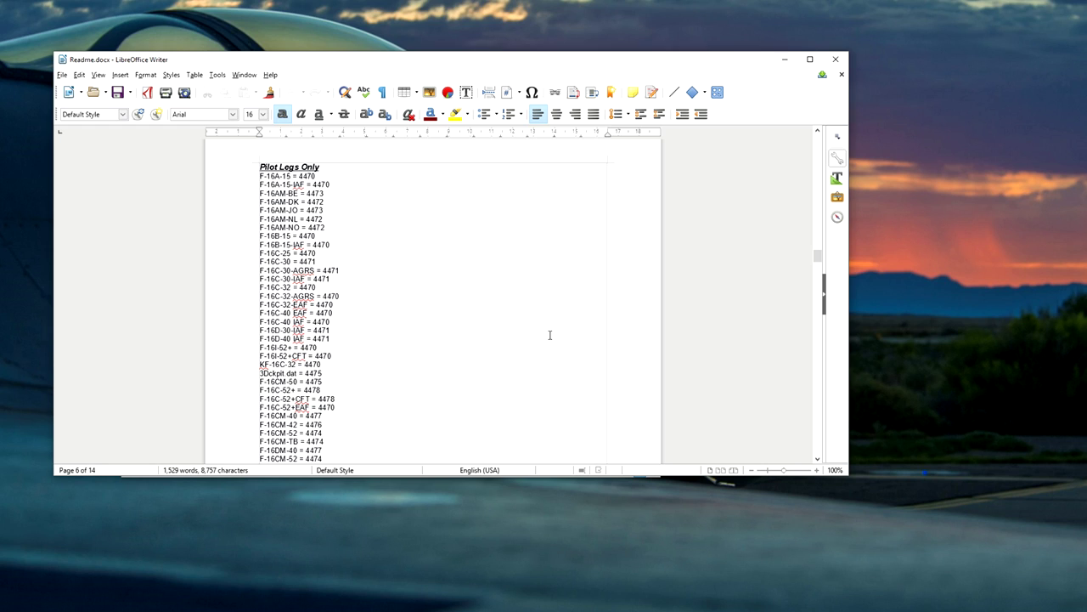
scroll(645, 343, up, 12)
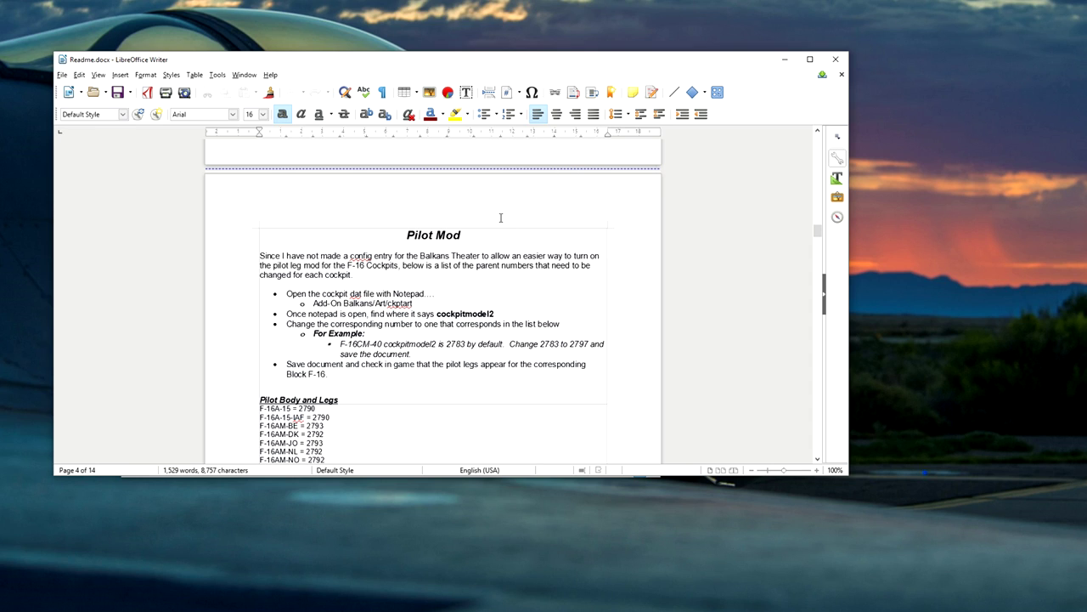
scroll(585, 270, up, 3)
scroll(587, 270, down, 5)
scroll(587, 269, up, 2)
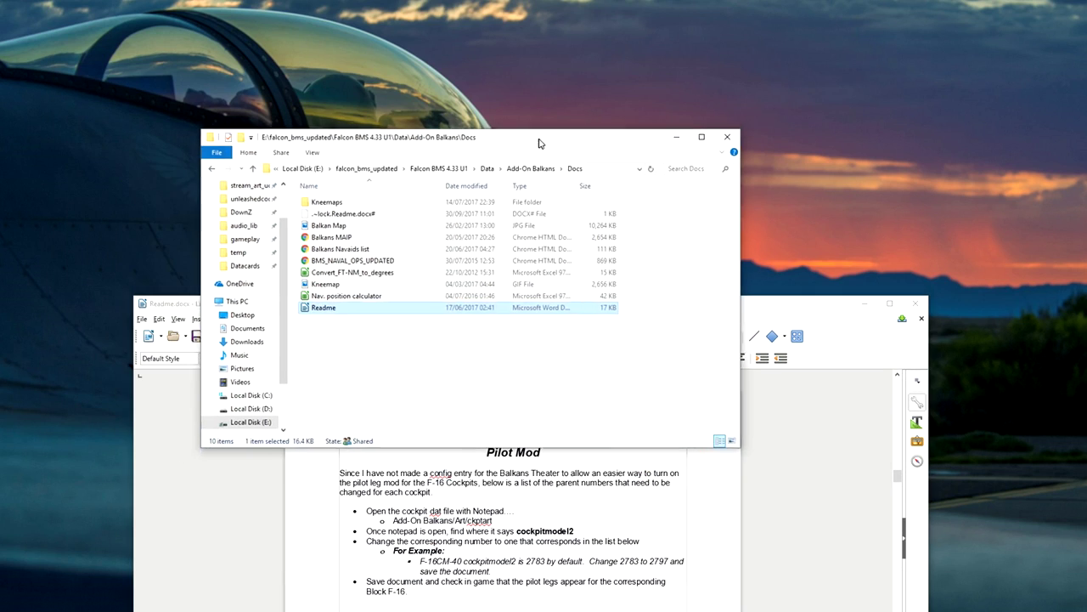
Move the File Explorer window clear of the Pilot Mod instructions and open the Add-On Balkans\Art\ckptart folder.
drag(540, 142, 510, 38)
key(alt+Up)
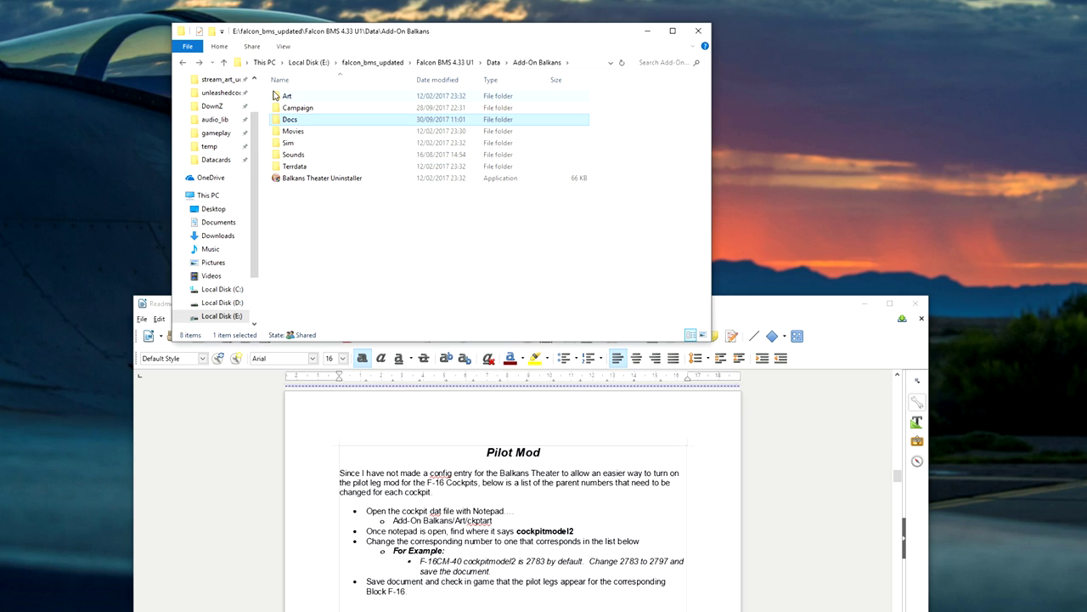
click(289, 98)
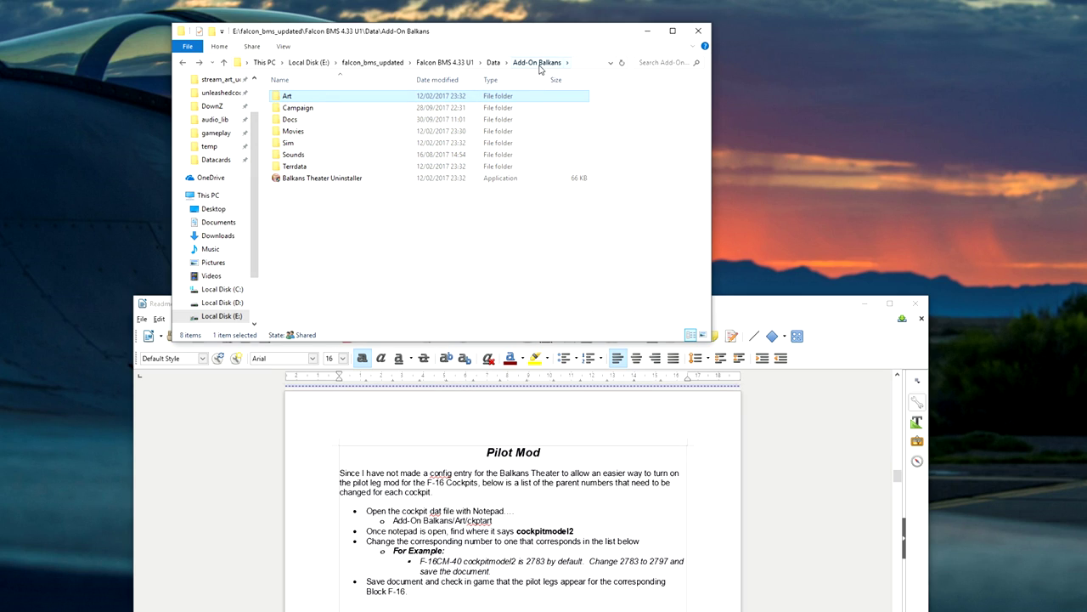
click(492, 63)
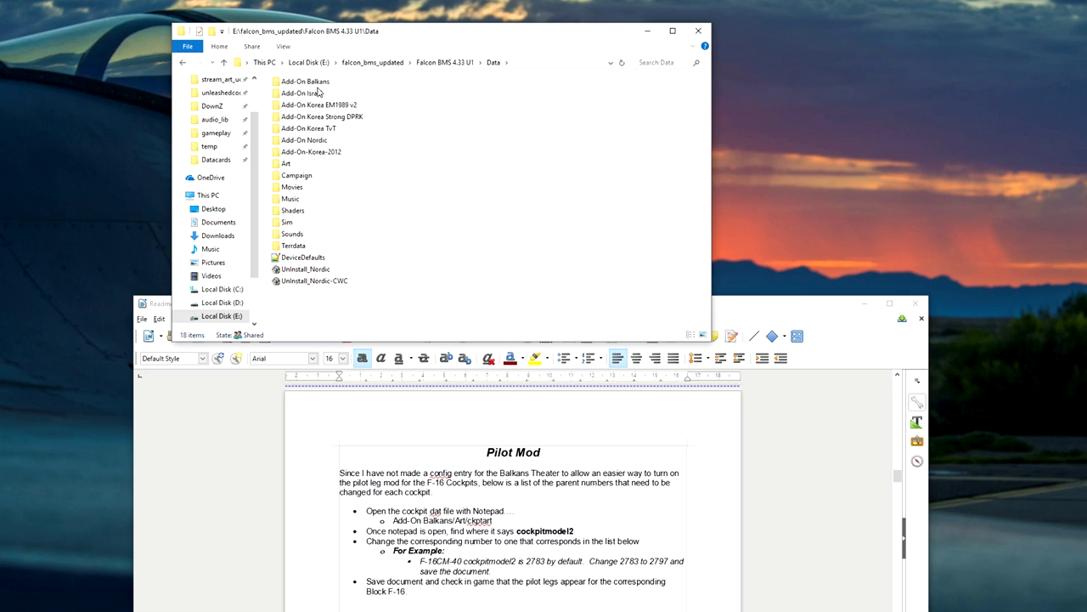
double_click(314, 82)
double_click(281, 97)
double_click(287, 96)
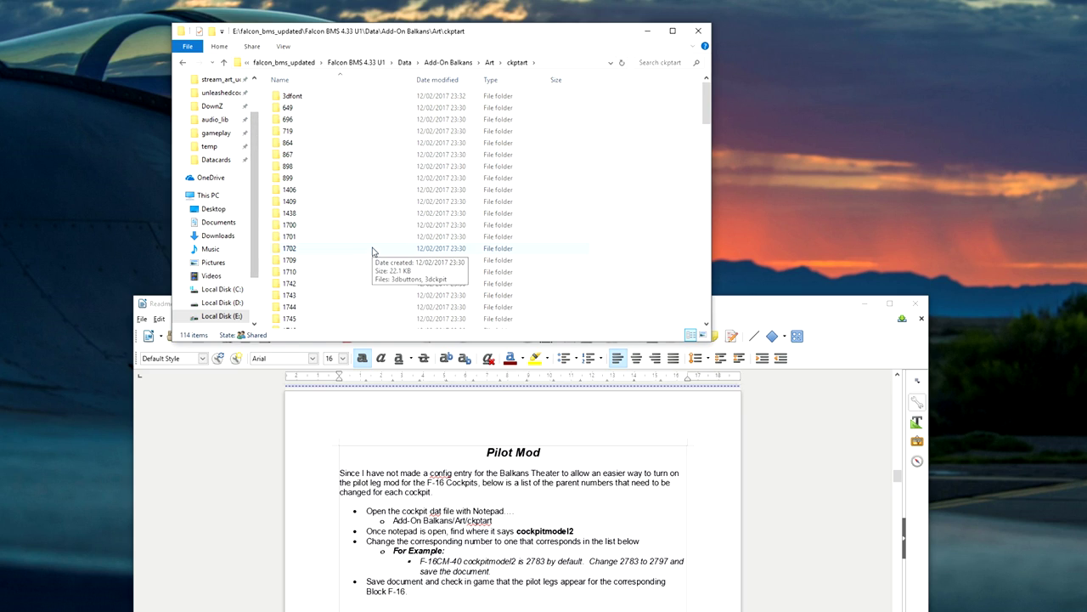
Find the F-16CM-40 cockpit folder in ckptart and open its 3dckpit DAT file in Notepad++.
scroll(372, 251, down, 15)
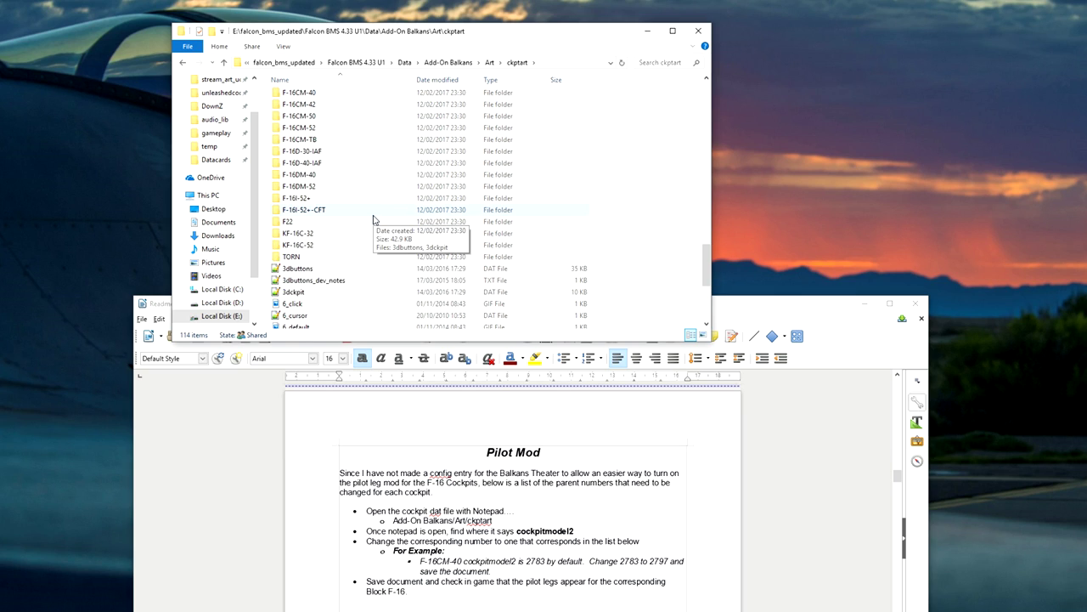
scroll(367, 174, up, 4)
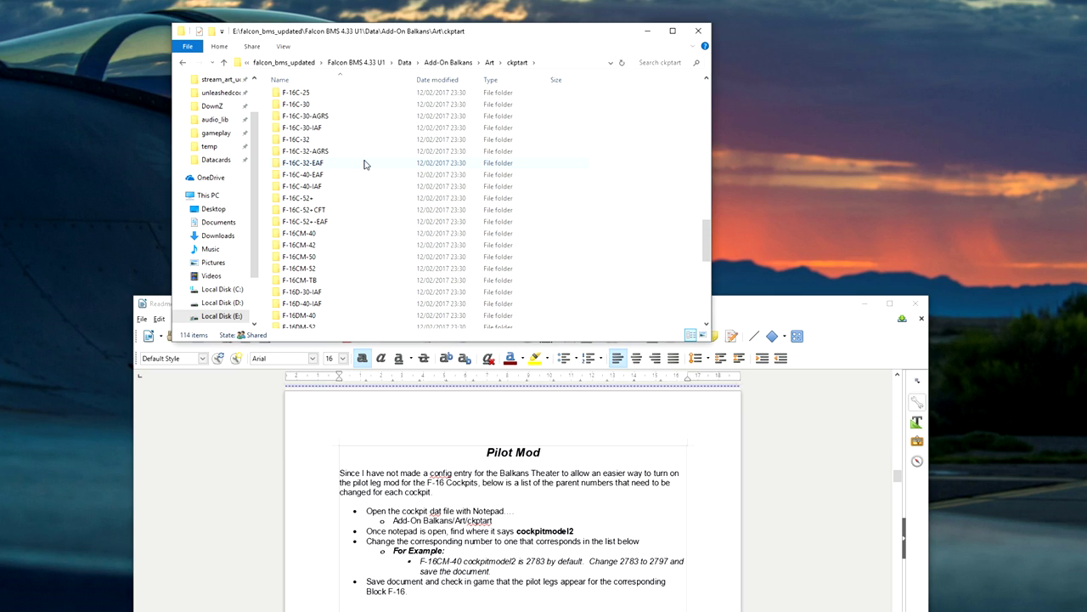
scroll(365, 166, up, 2)
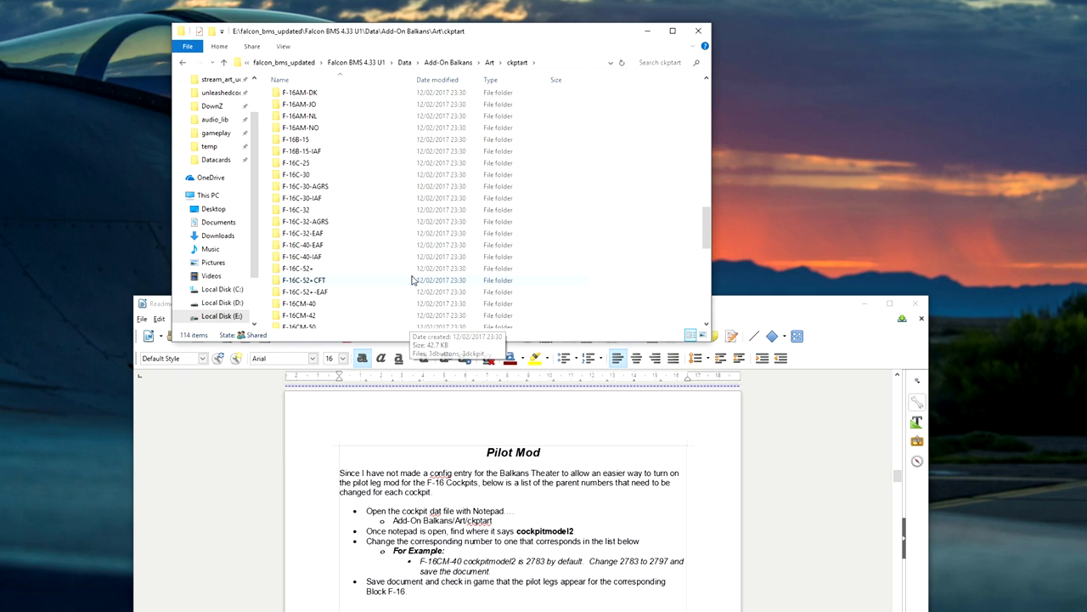
scroll(412, 278, down, 2)
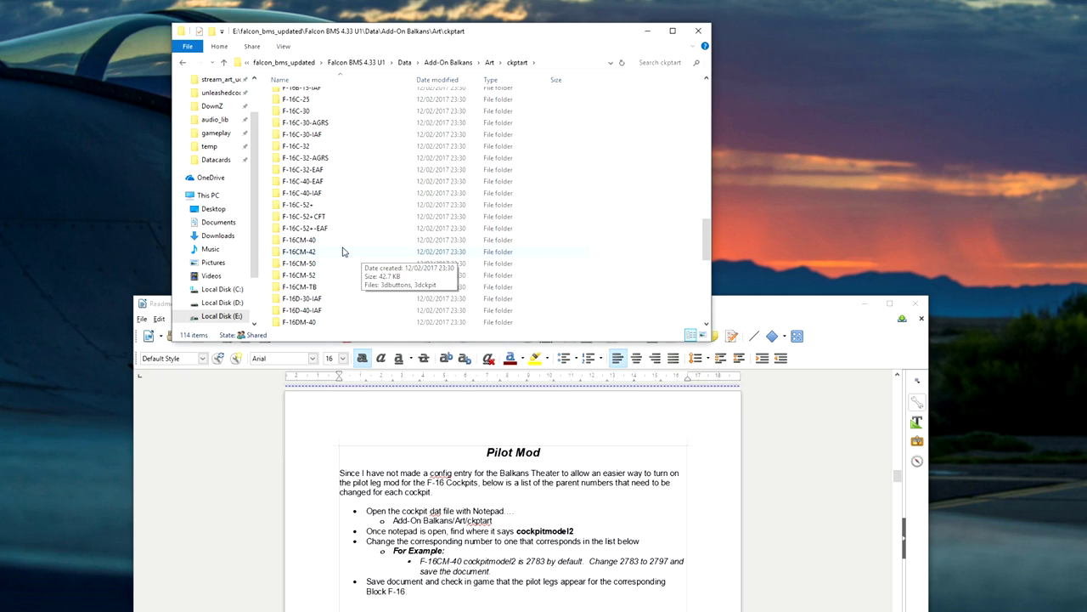
double_click(302, 240)
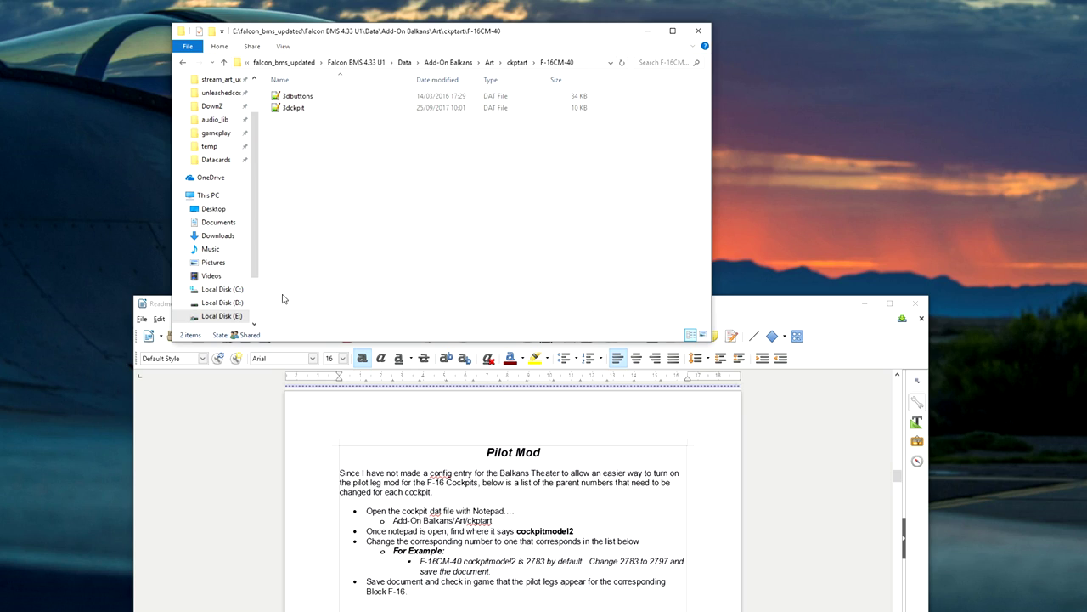
double_click(284, 108)
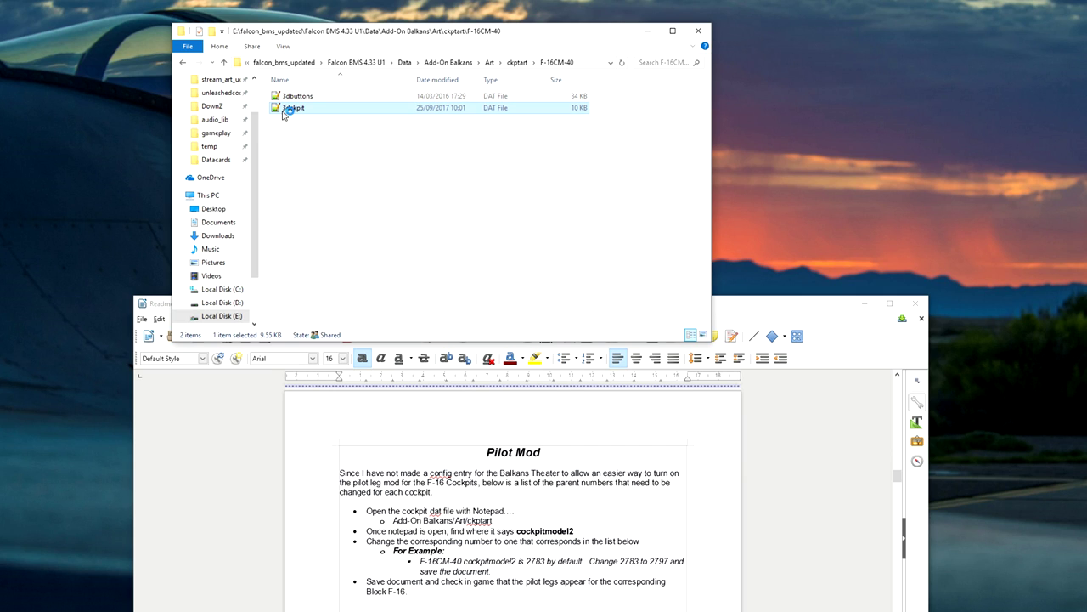
drag(467, 215, 361, 36)
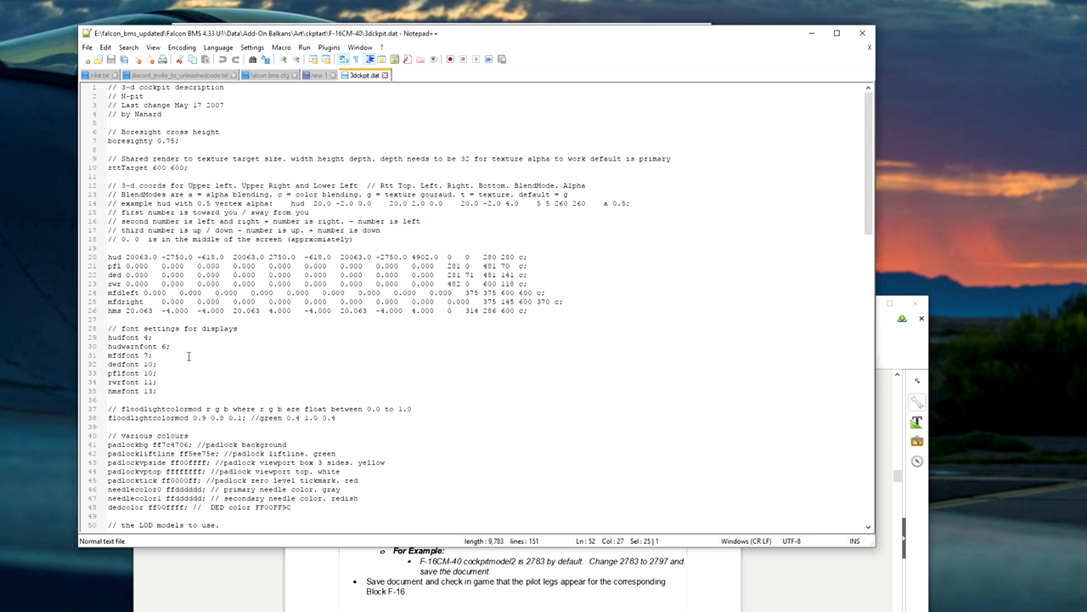
Locate the cockpitmodel2 line under the LOD models in 3dckpit.dat and select the whole line.
scroll(547, 419, down, 1)
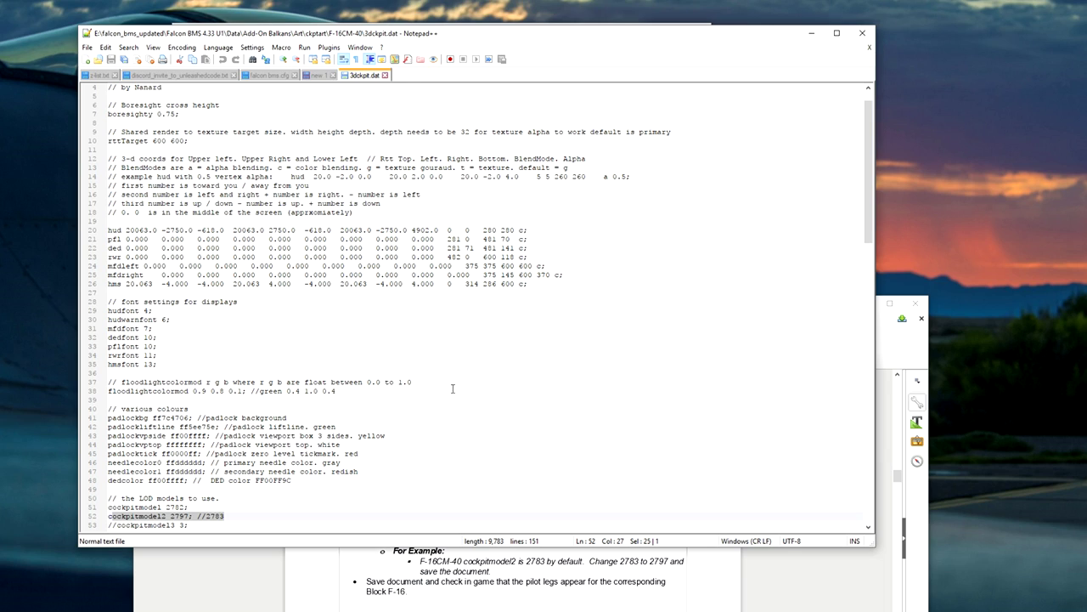
scroll(456, 394, down, 3)
click(288, 436)
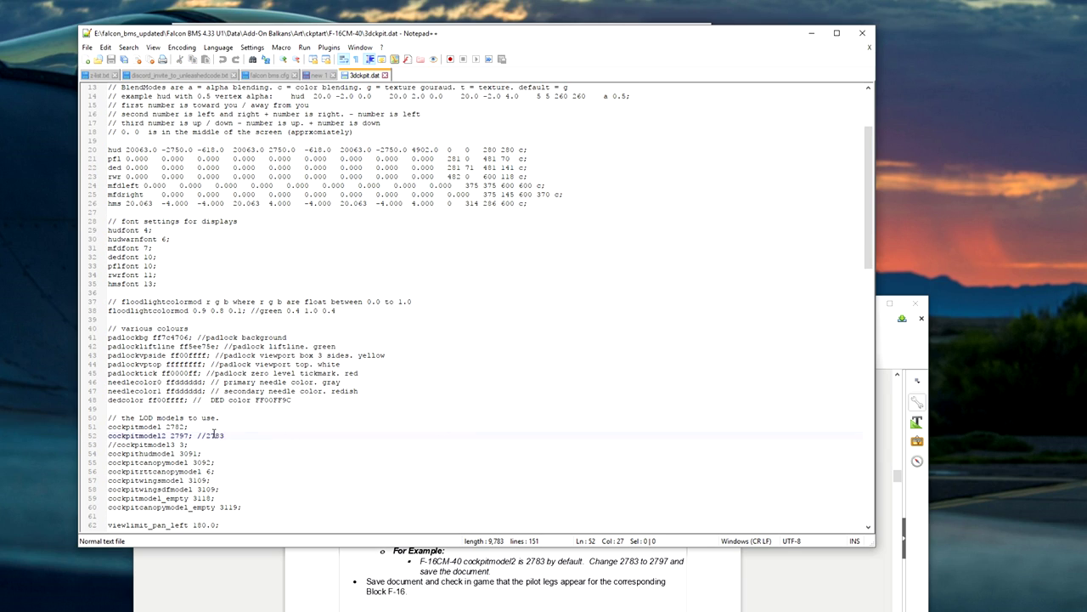
shift+click(86, 436)
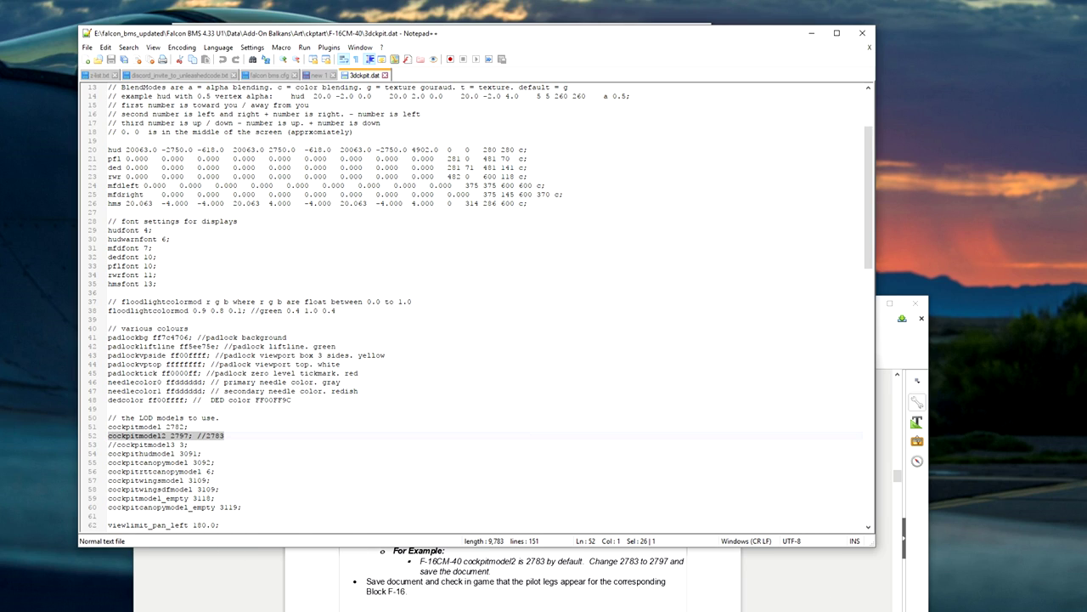
Switch to the Readme in LibreOffice Writer and highlight the F-16CM-40 entry in the Pilot Body and Legs list.
key(alt+Tab)
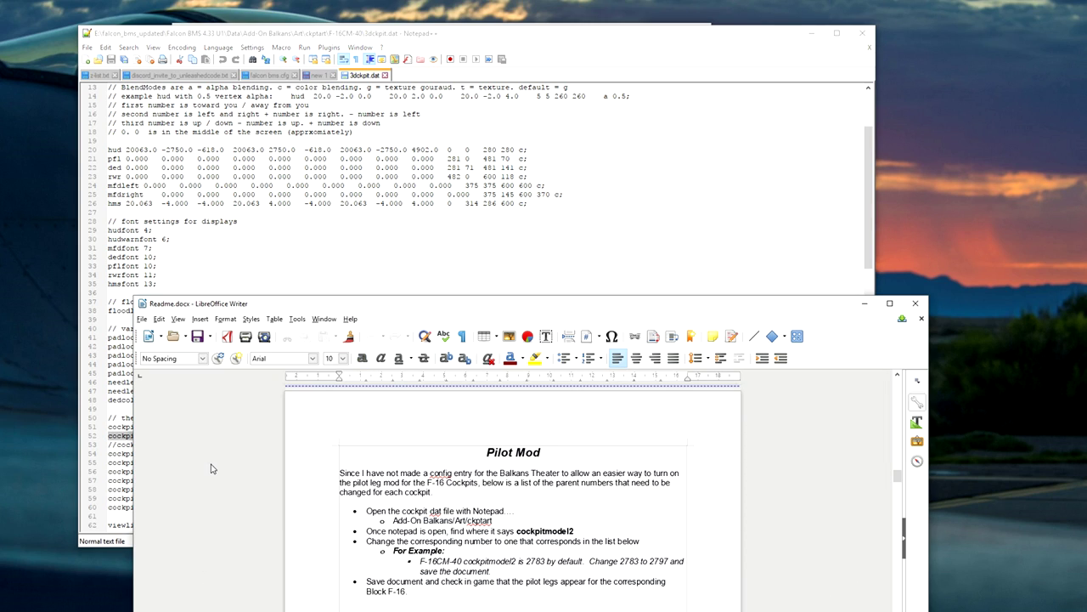
drag(478, 309, 454, 173)
scroll(376, 443, down, 5)
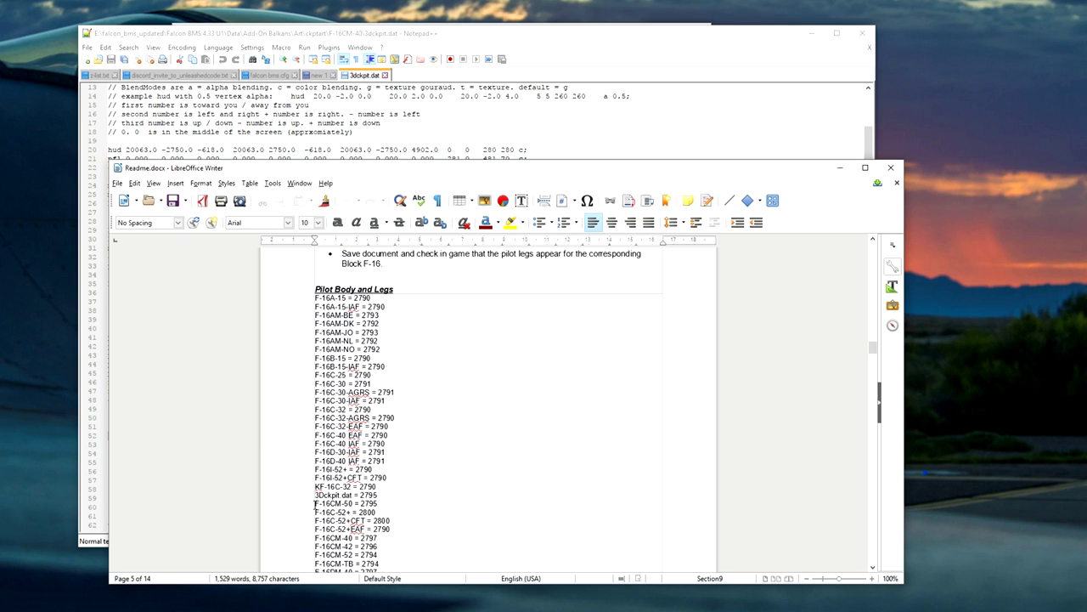
scroll(314, 506, down, 2)
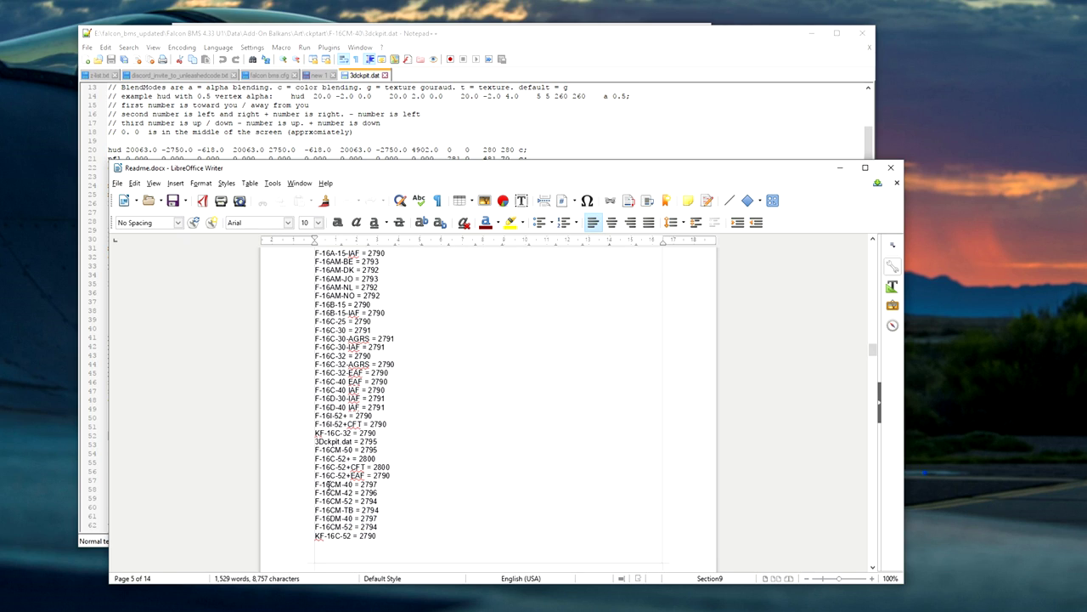
drag(317, 484, 375, 482)
Recheck the cockpitmodel2 line in 3dckpit.dat in Notepad++, then examine the Readme's Pilot Legs Only list.
key(alt+Tab)
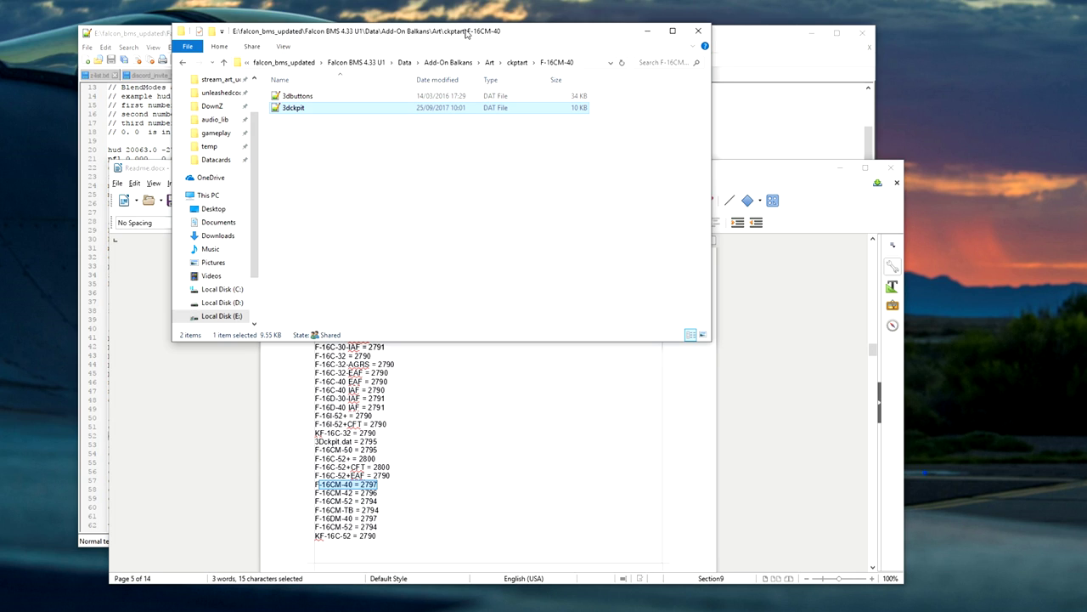
click(141, 36)
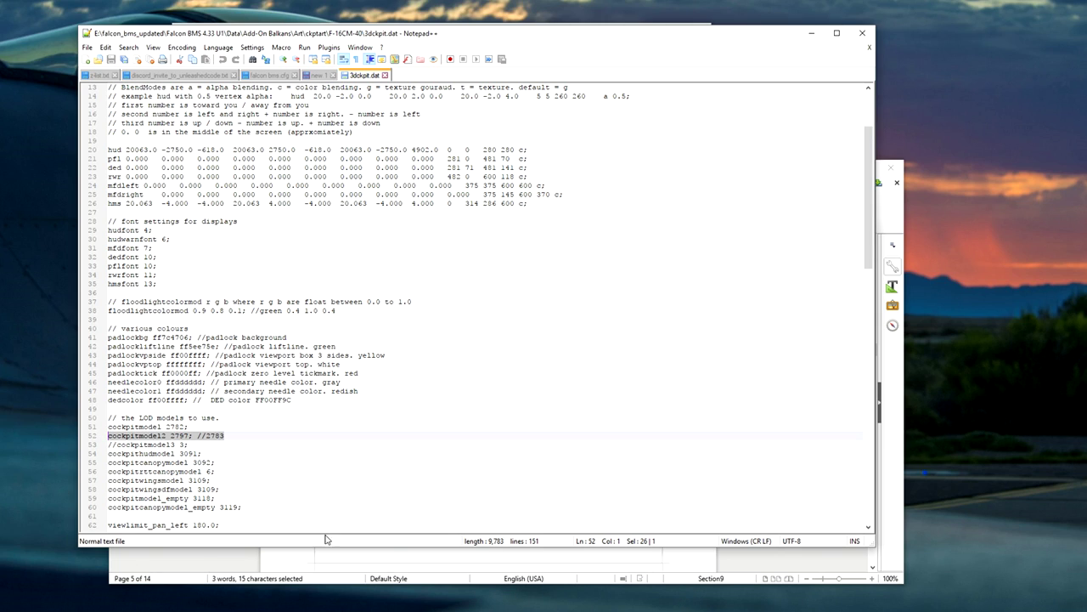
click(231, 568)
scroll(453, 462, down, 10)
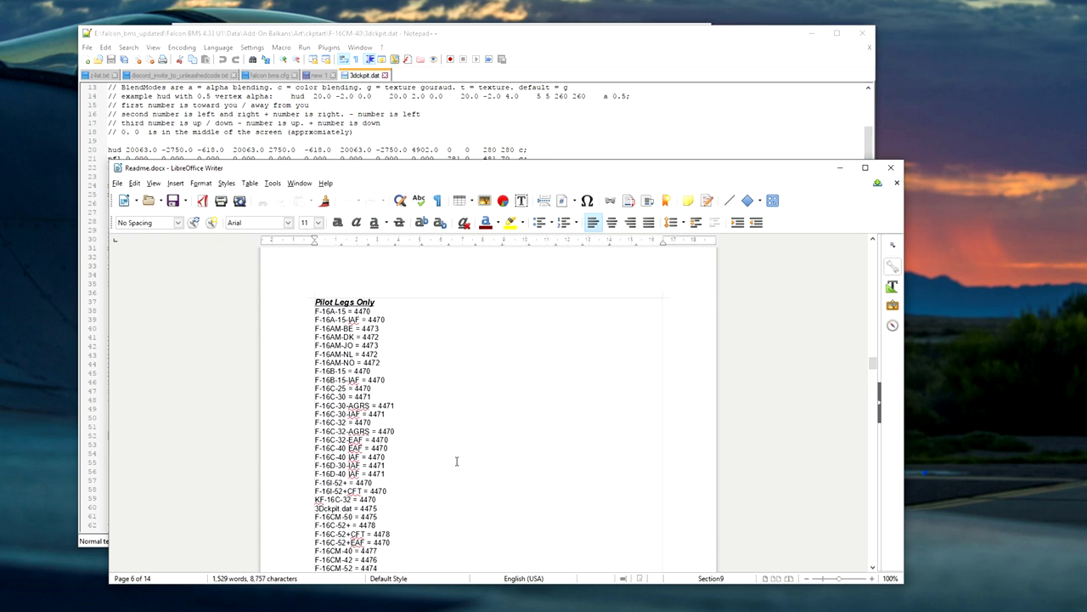
scroll(457, 456, up, 4)
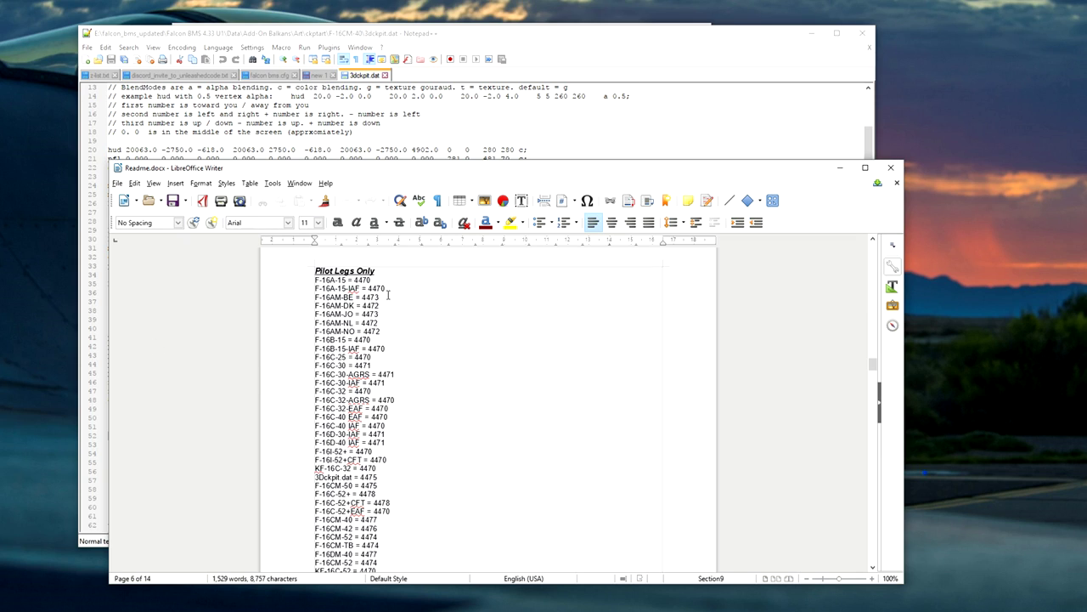
Look up the F-16CM-40 entry in the Readme's Pilot Legs Only list and return to the cockpitmodel2 line in 3dckpit.dat.
scroll(402, 302, down, 2)
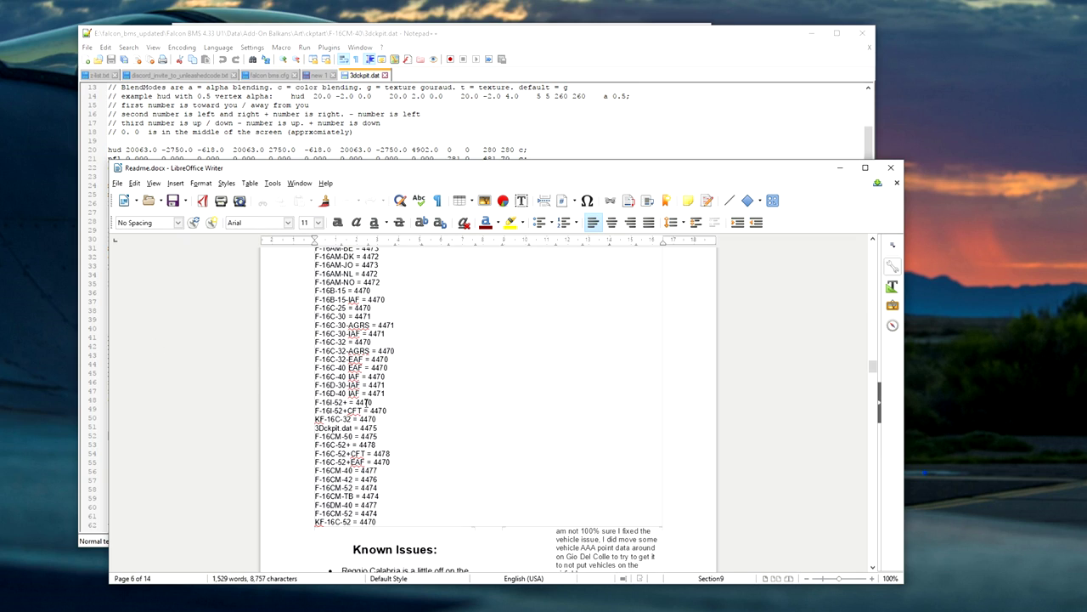
scroll(424, 435, down, 1)
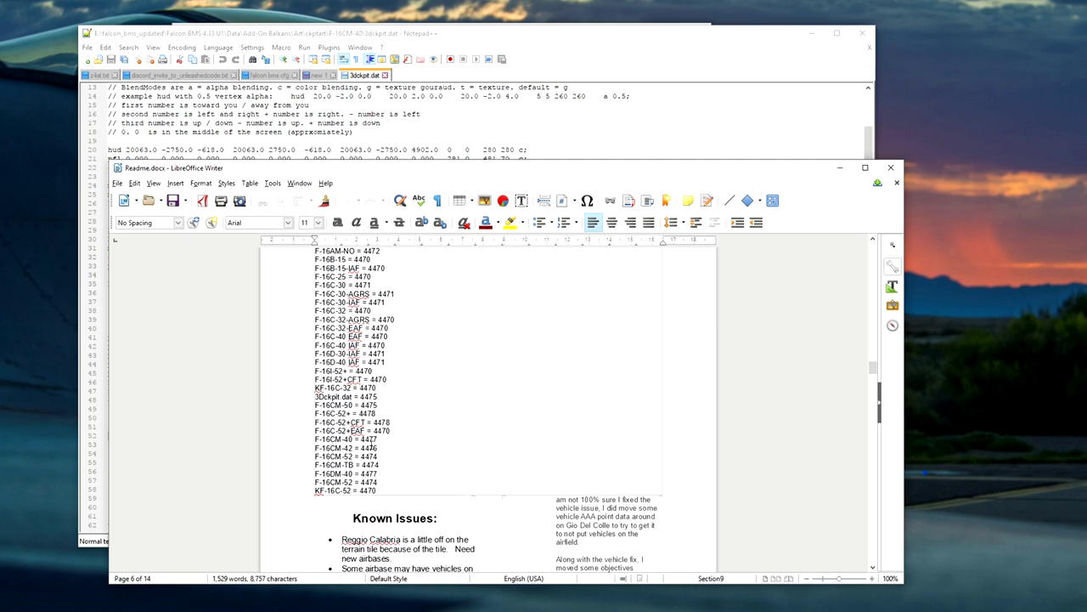
click(433, 48)
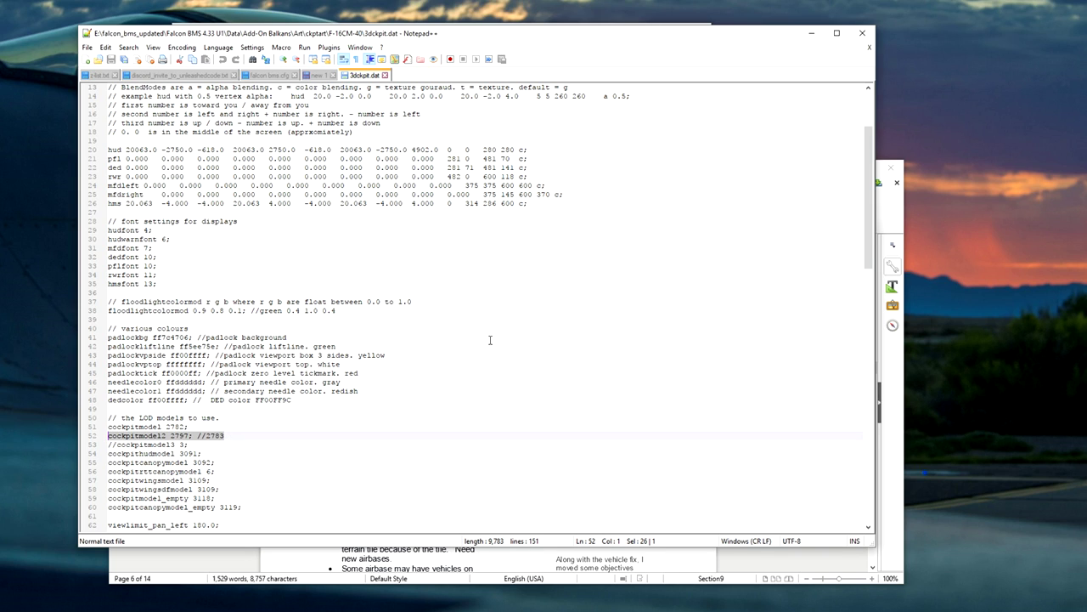
Switch back to the Readme in LibreOffice Writer and skim its Known Issues and Fixes sections.
click(661, 560)
scroll(723, 528, down, 2)
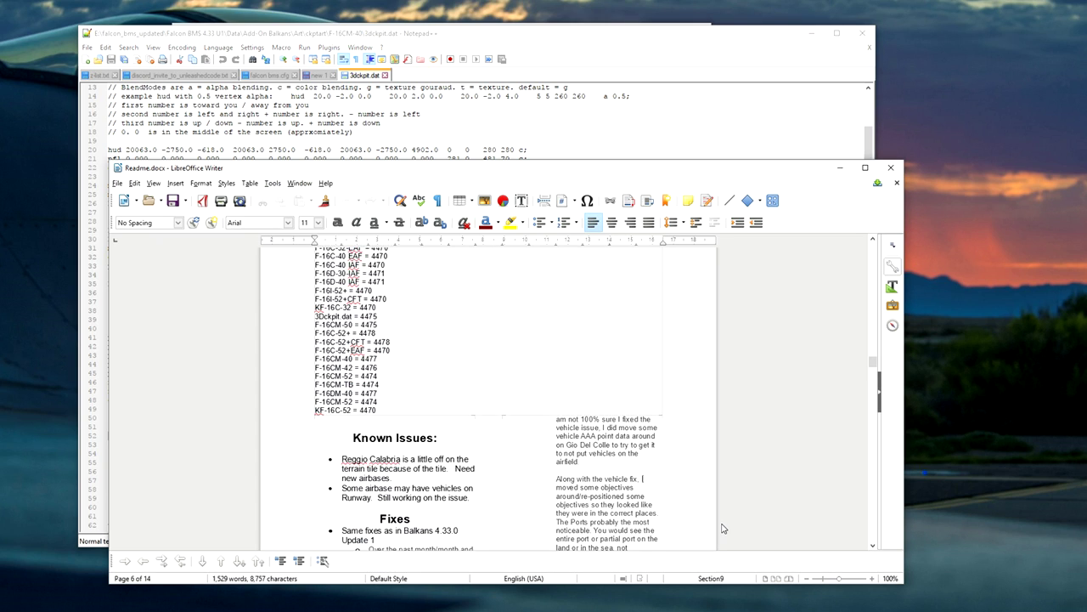
scroll(723, 528, down, 7)
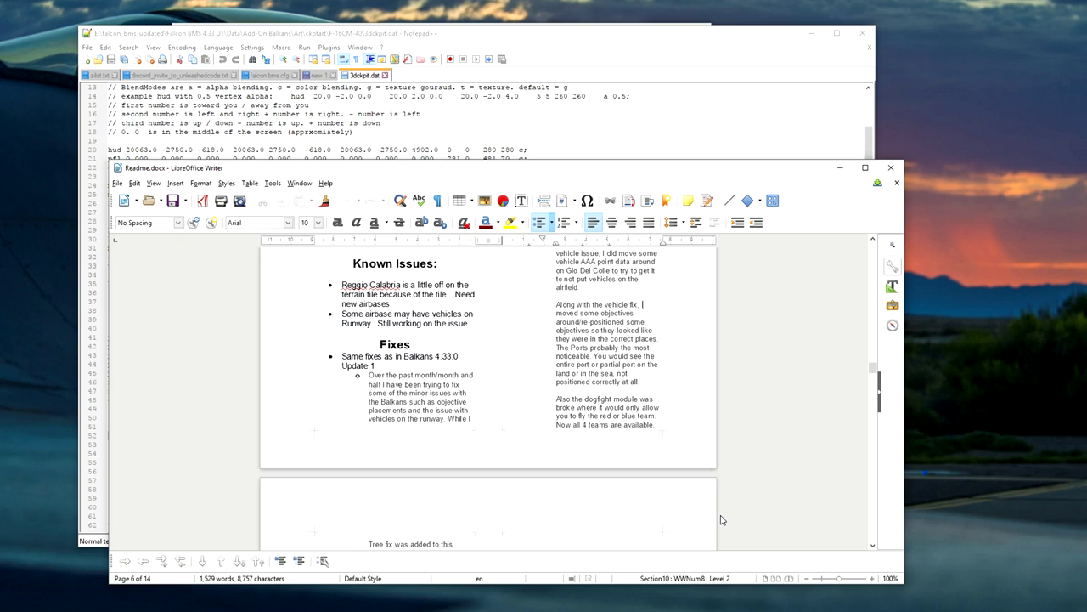
middle_click(544, 417)
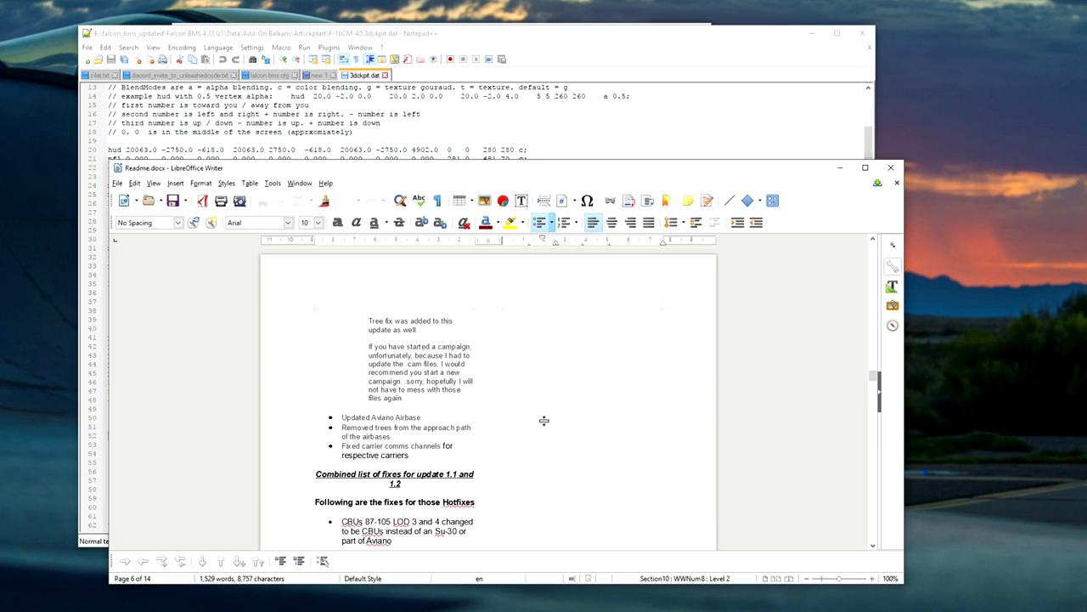
click(544, 420)
scroll(545, 419, up, 20)
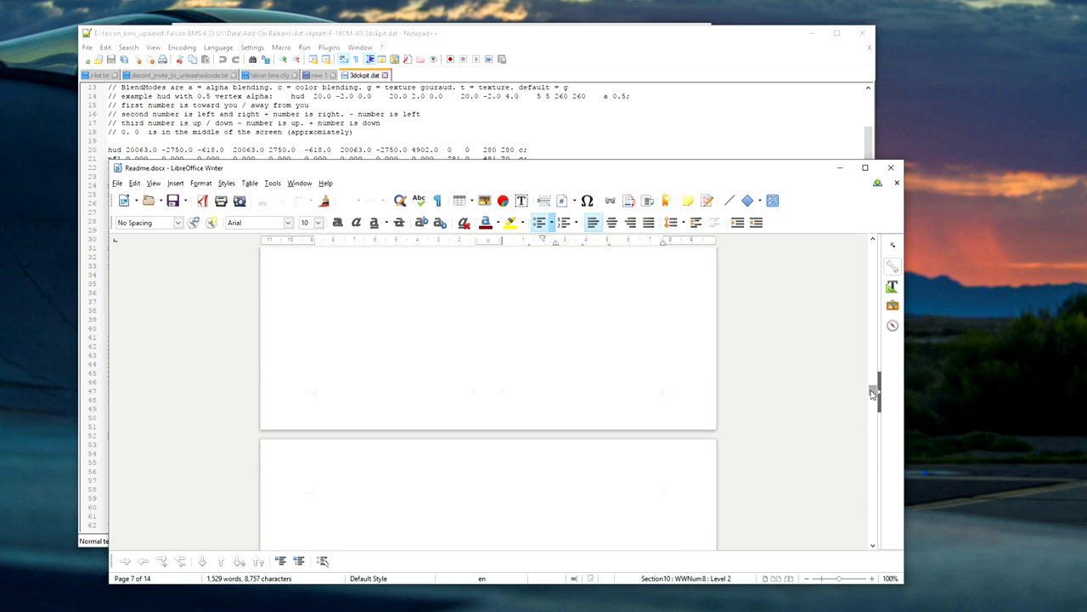
Go back to the beginning of the Readme and review the campaign victory conditions and install instructions.
drag(878, 389, 875, 228)
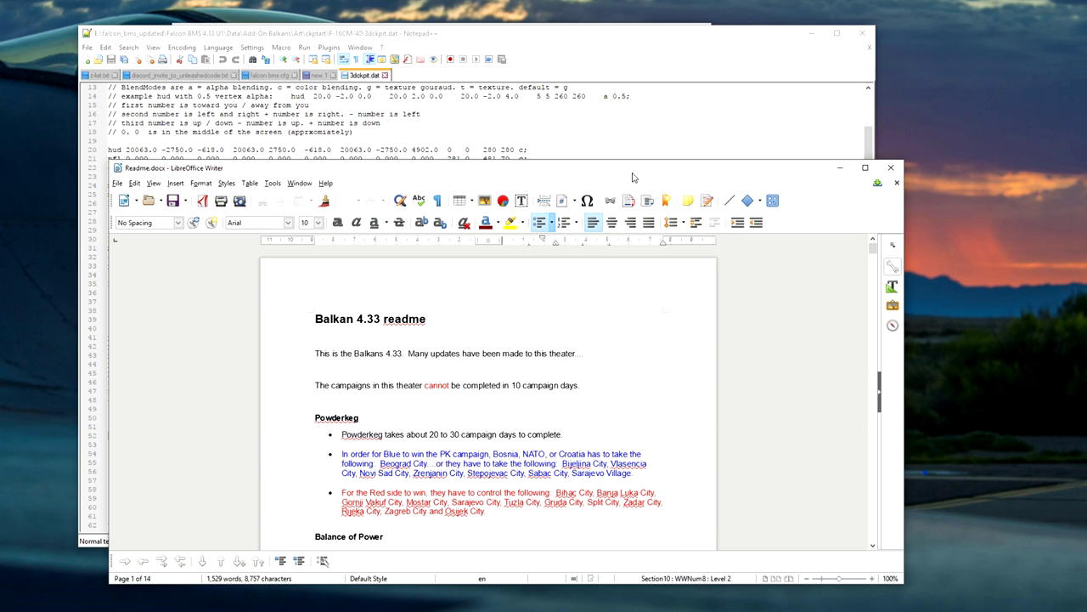
drag(632, 176, 696, 210)
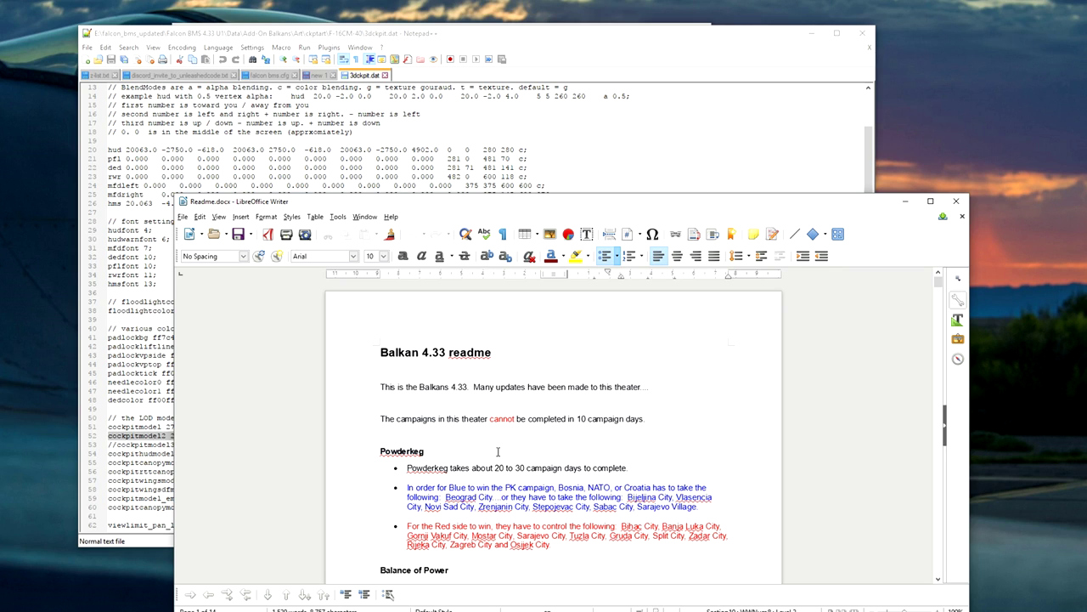
drag(705, 201, 778, 178)
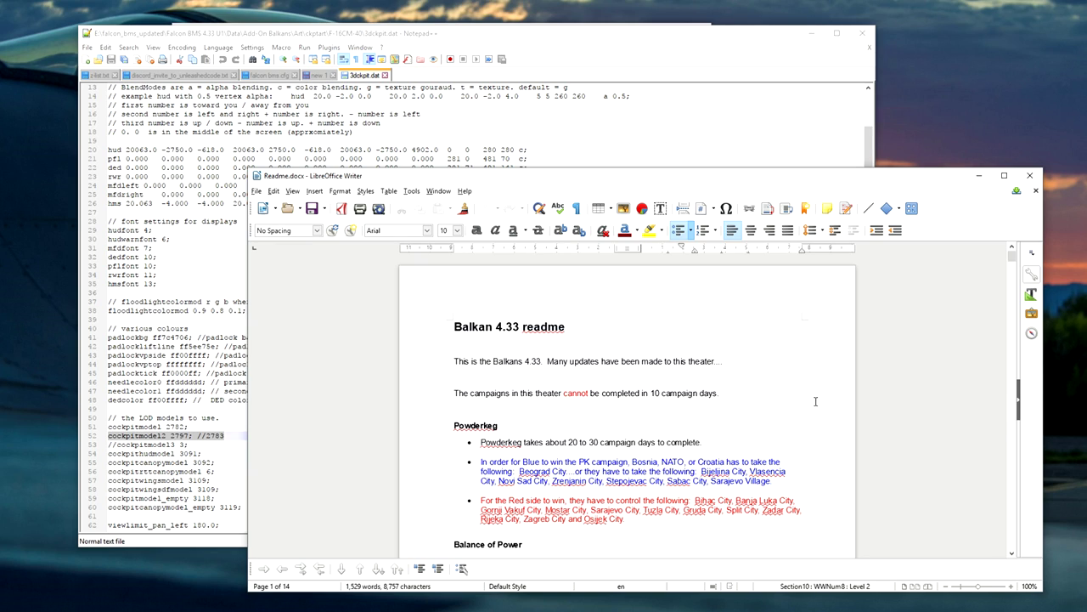
scroll(619, 443, down, 2)
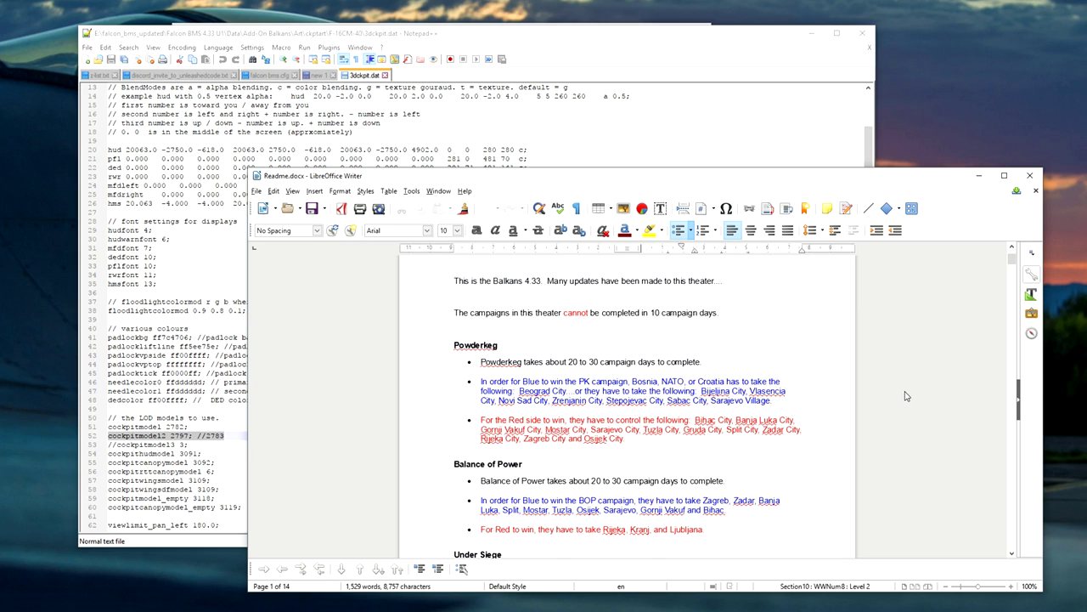
scroll(902, 463, down, 6)
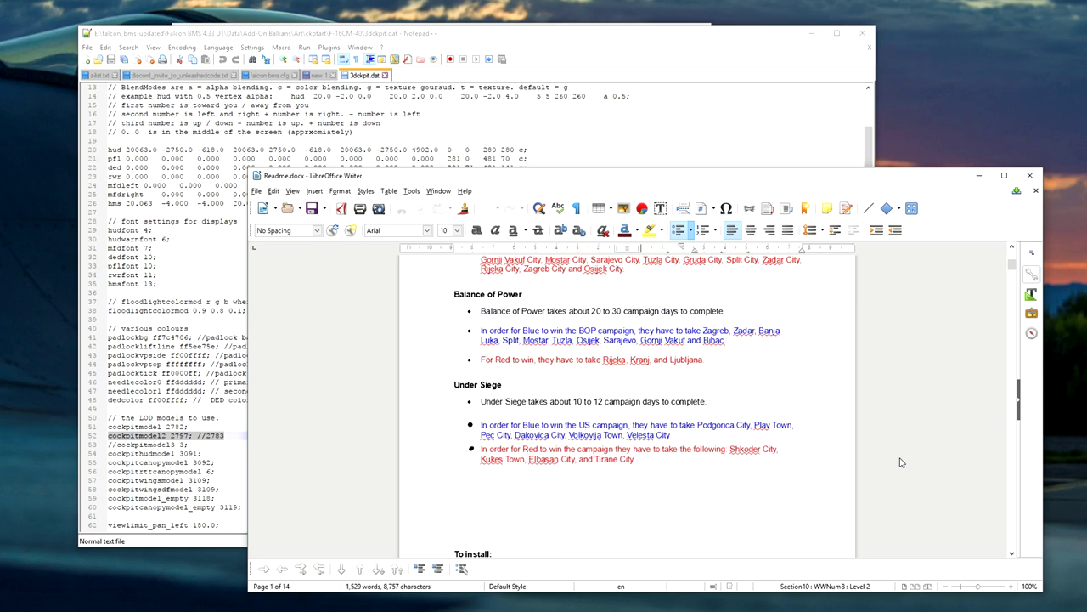
scroll(901, 464, down, 3)
scroll(902, 463, down, 9)
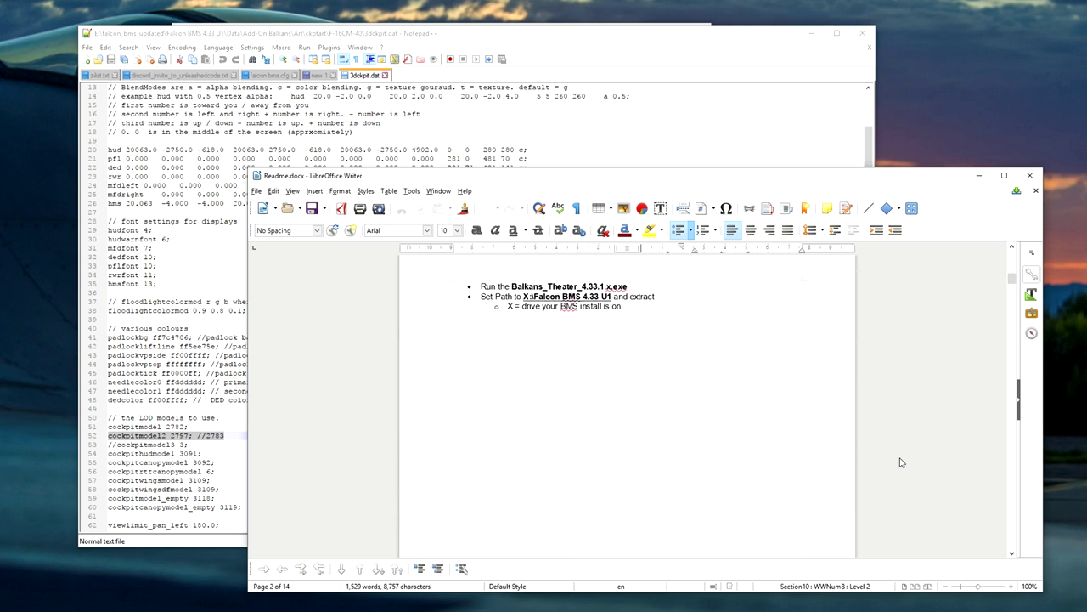
scroll(901, 463, up, 14)
Close the Readme and the F-16CM-40 folder window, and reposition the Notepad++ window showing 3dckpit.dat.
click(1037, 176)
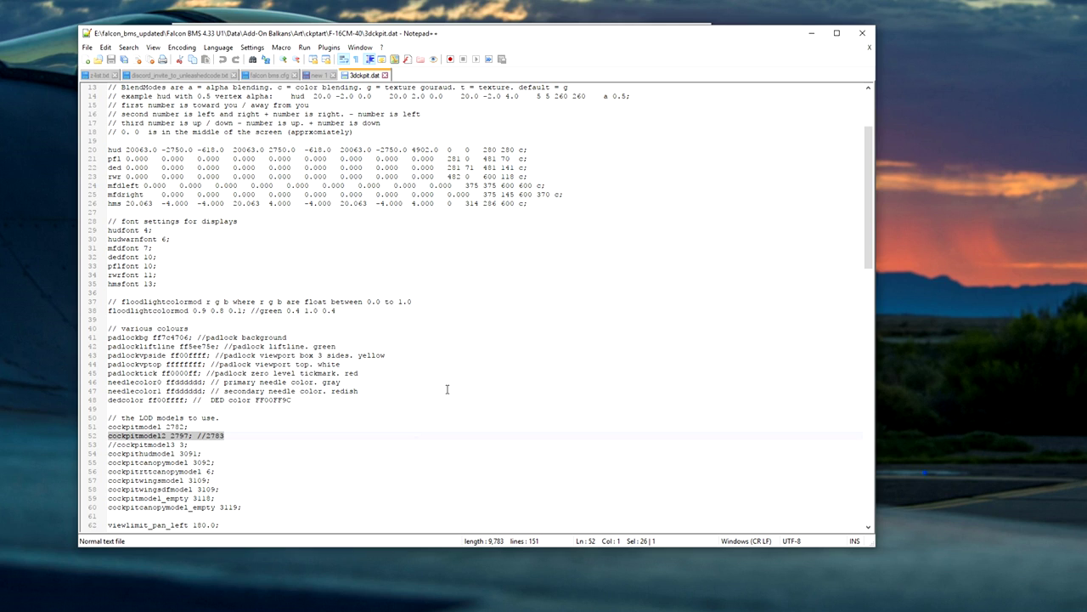
drag(674, 37, 703, 128)
click(632, 35)
drag(631, 34, 747, 7)
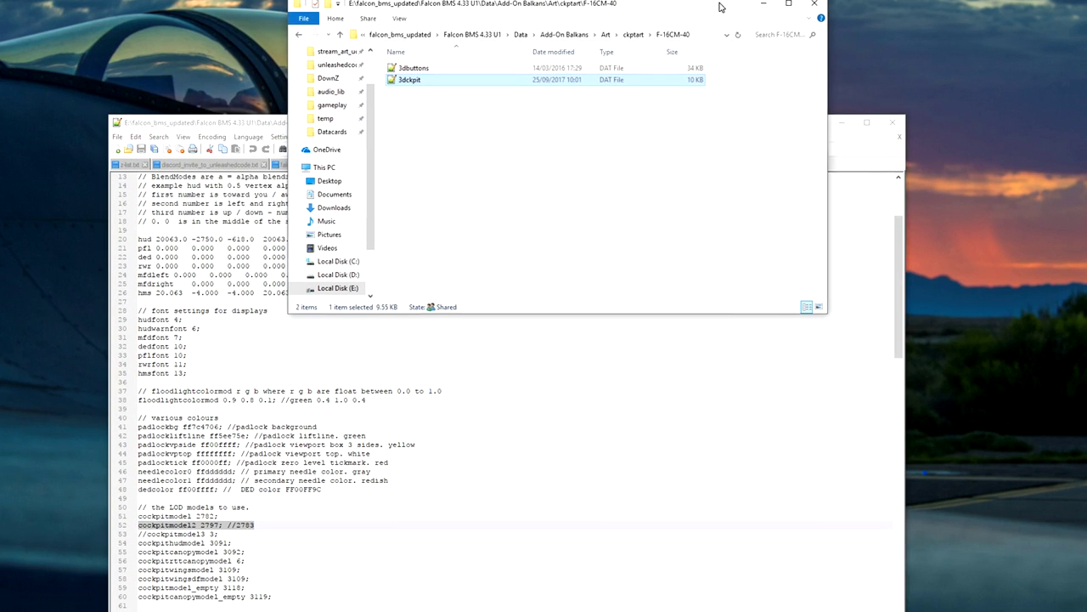
click(814, 7)
drag(493, 127, 483, 64)
Look through the rest of 3dckpit.dat, including the view limits, 6DOF bounding box and guided snap views.
scroll(345, 428, down, 11)
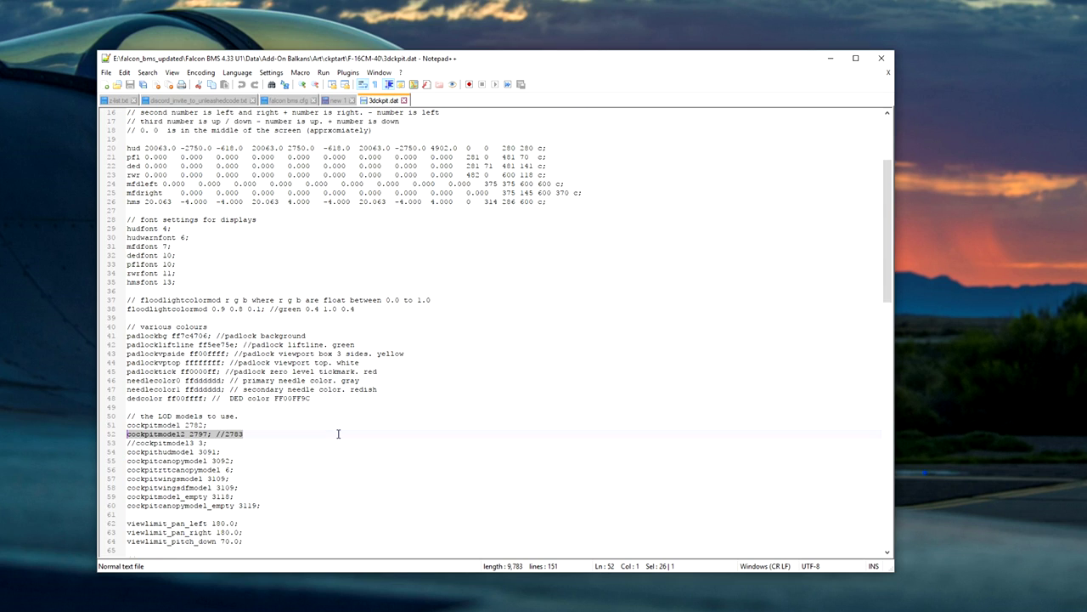
scroll(345, 427, down, 1)
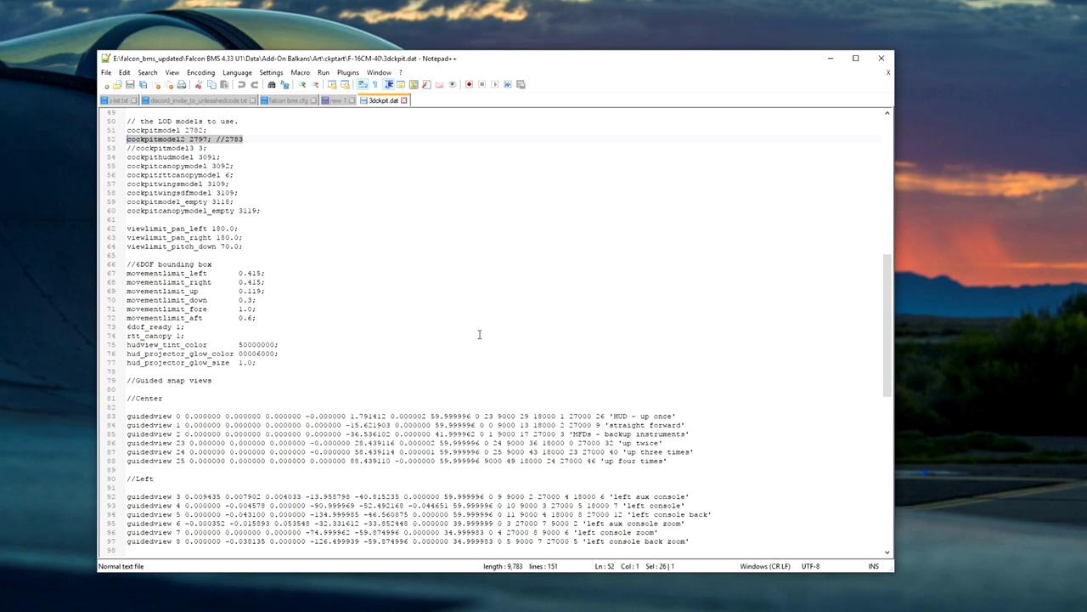
scroll(479, 334, down, 12)
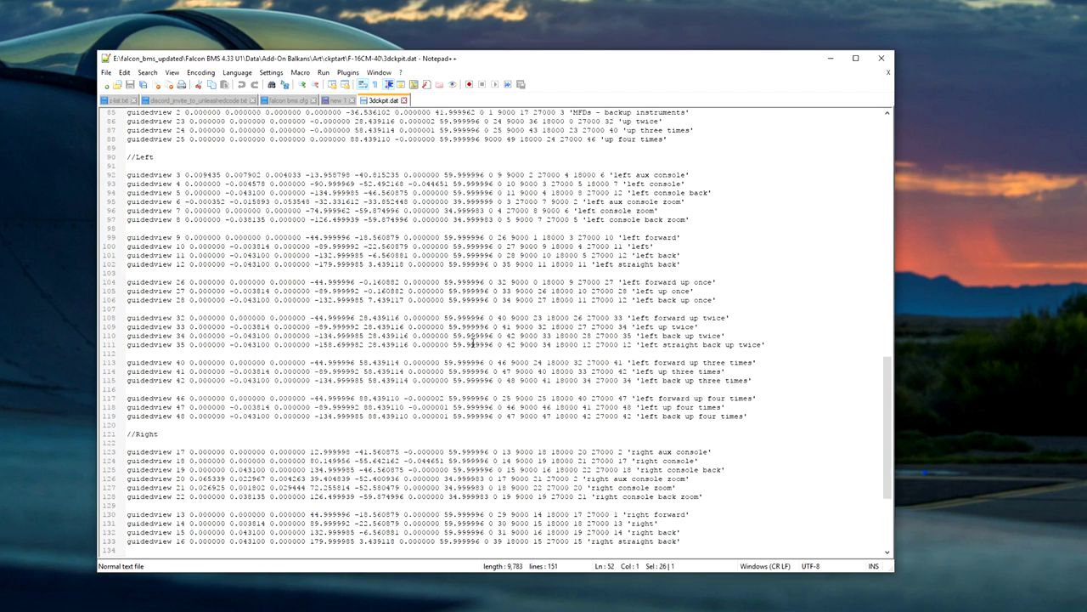
scroll(473, 343, down, 6)
scroll(467, 347, up, 20)
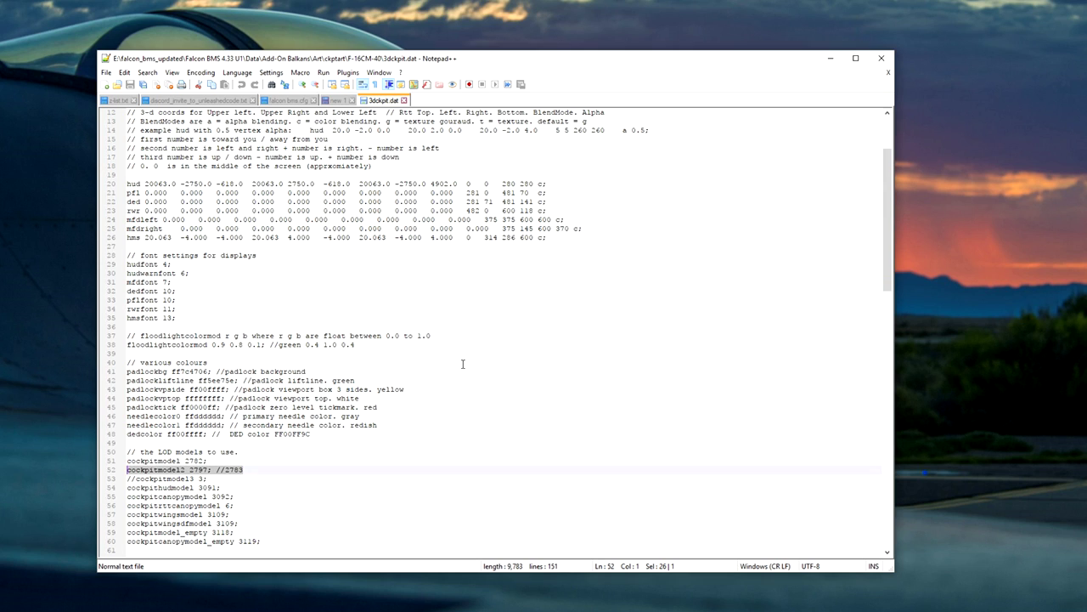
scroll(347, 339, up, 1)
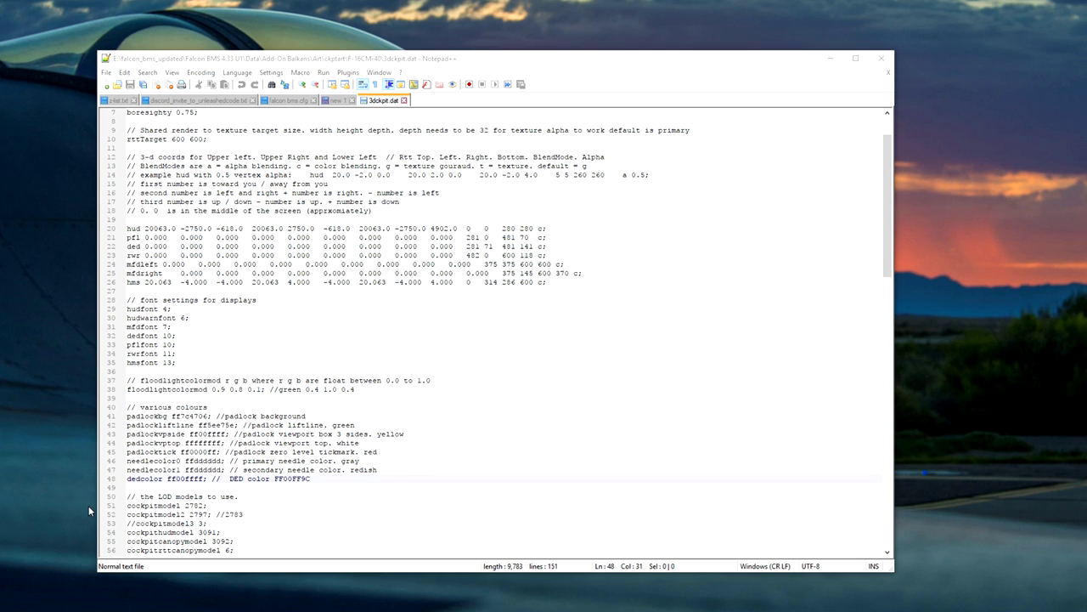
scroll(170, 458, up, 1)
scroll(153, 437, down, 2)
scroll(277, 391, up, 2)
scroll(274, 386, down, 1)
scroll(435, 471, down, 3)
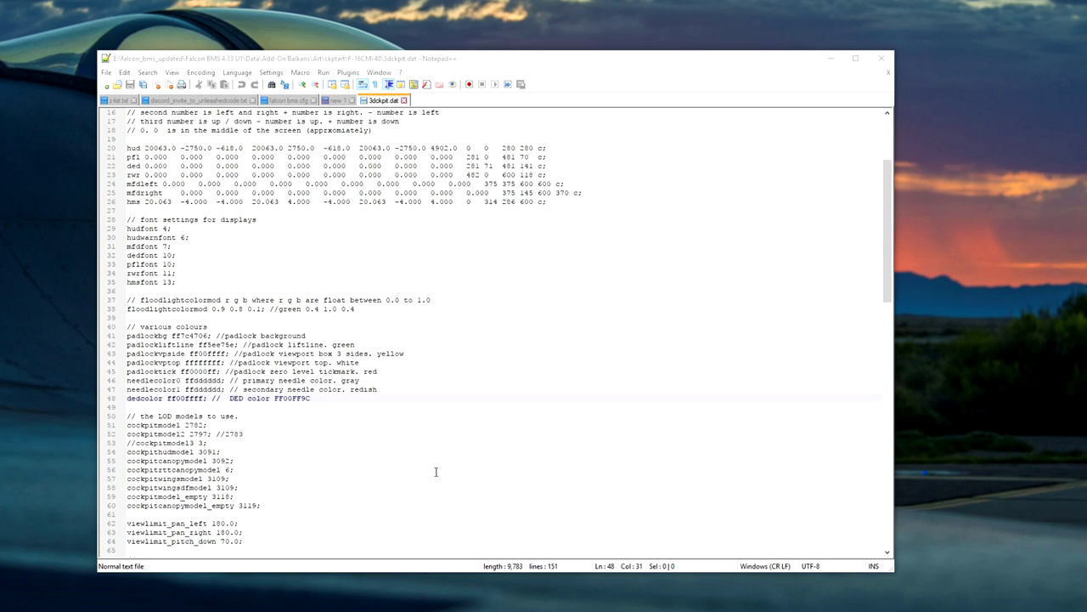